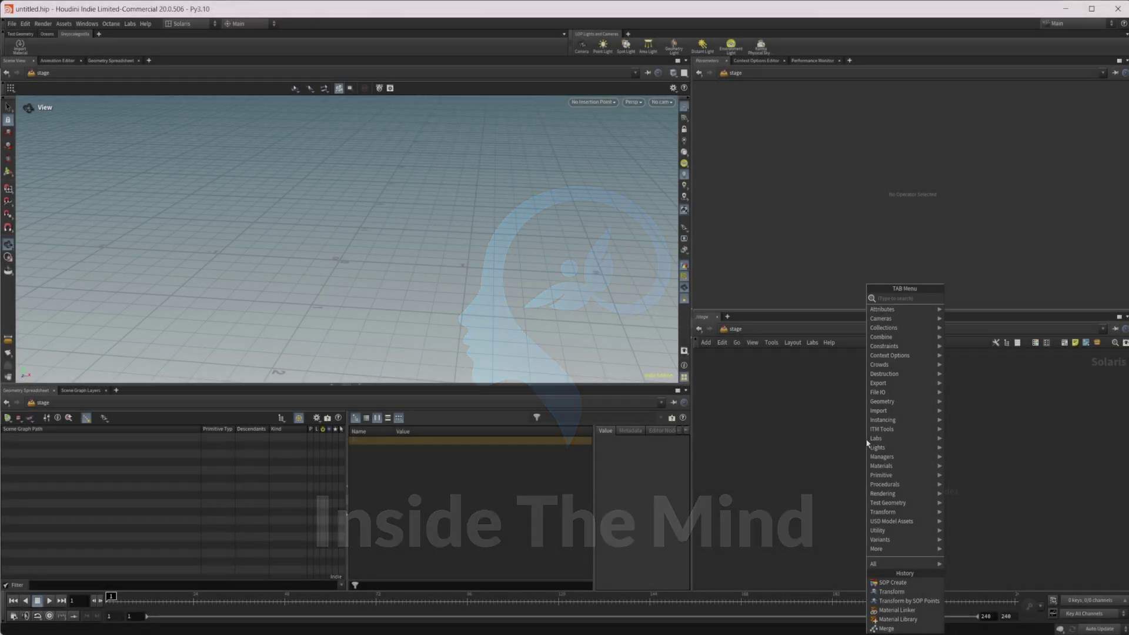
Add a SOP Create node to the stage and enter its geometry network.
text(sop)
key(Return)
click(866, 441)
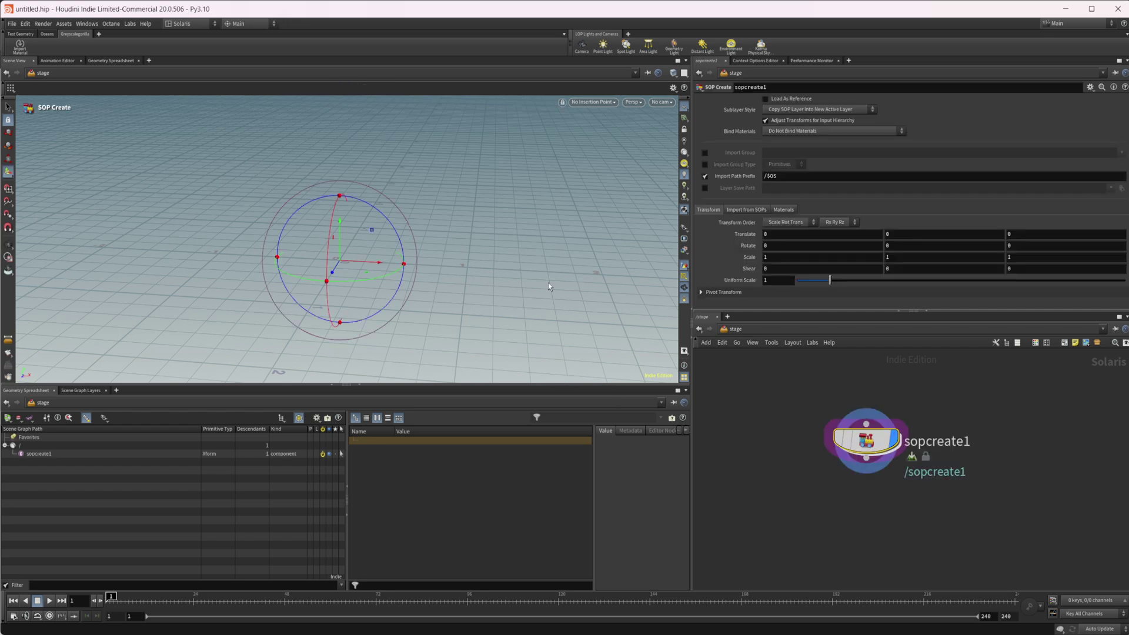
double_click(814, 458)
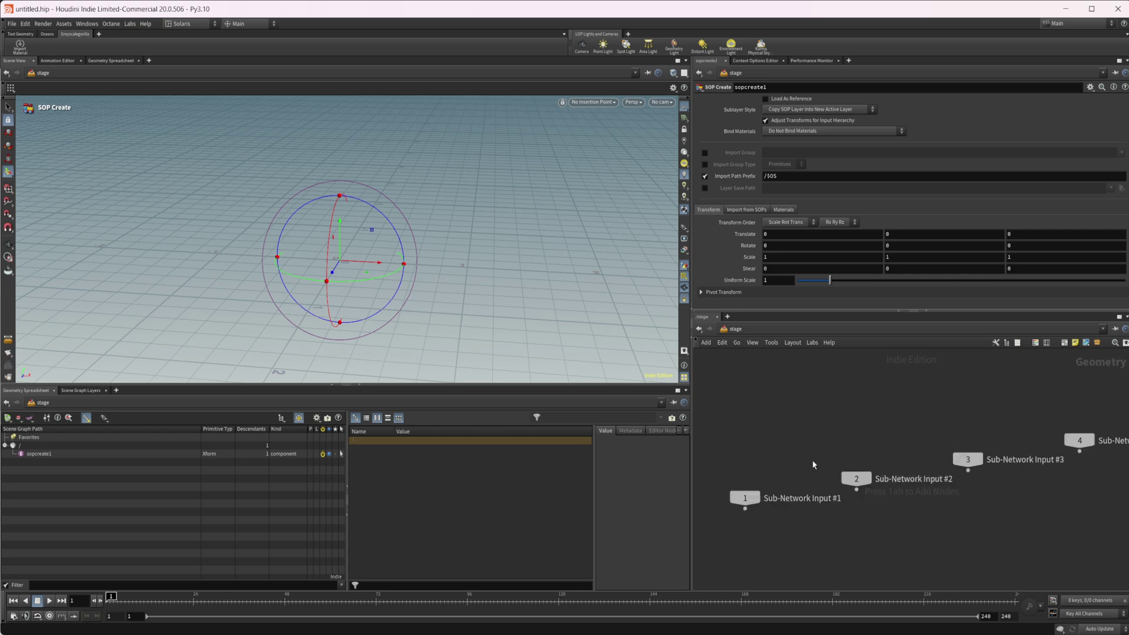
Add a Rubber Toy test geometry node inside the SOP Create network and disable its Add Shader option.
middle_drag(863, 540, 844, 476)
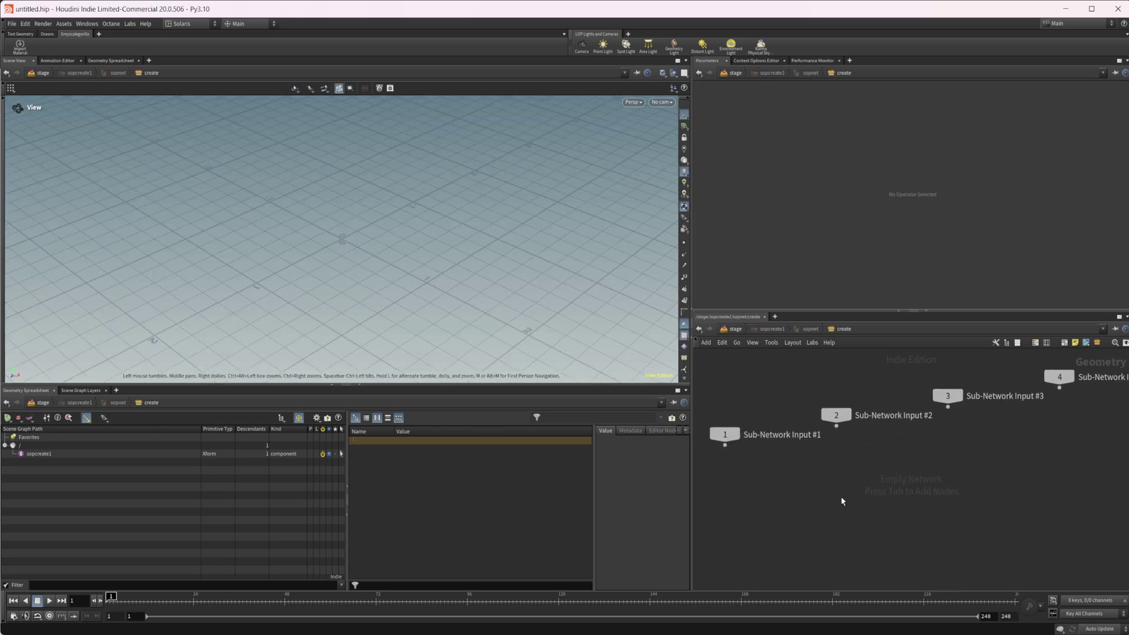
key(Tab)
text(rub)
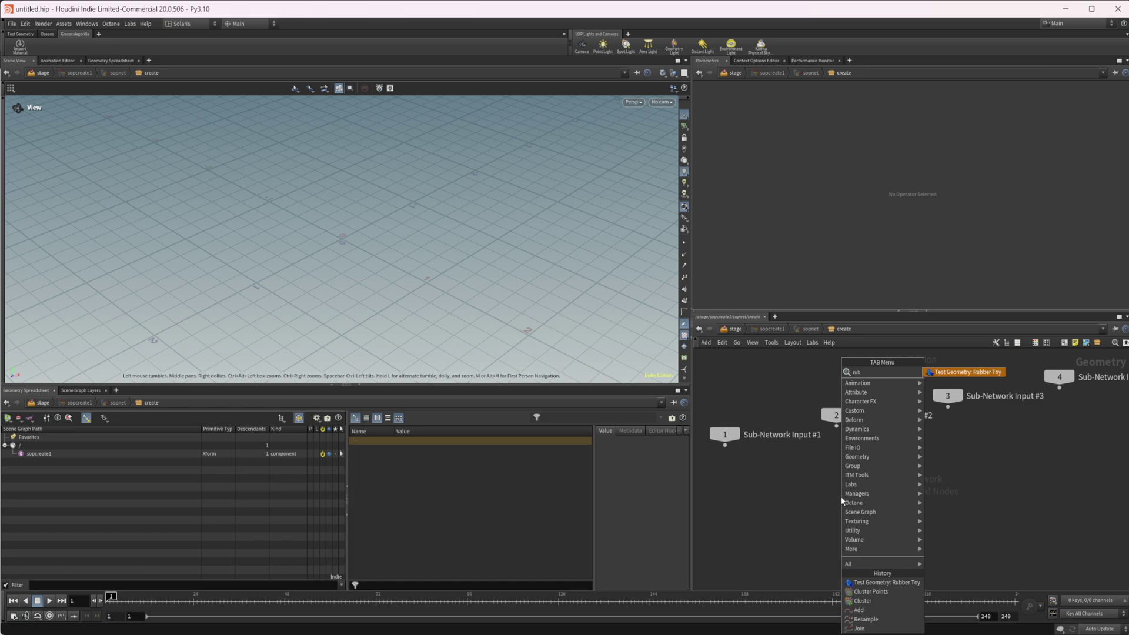
key(Return)
click(841, 499)
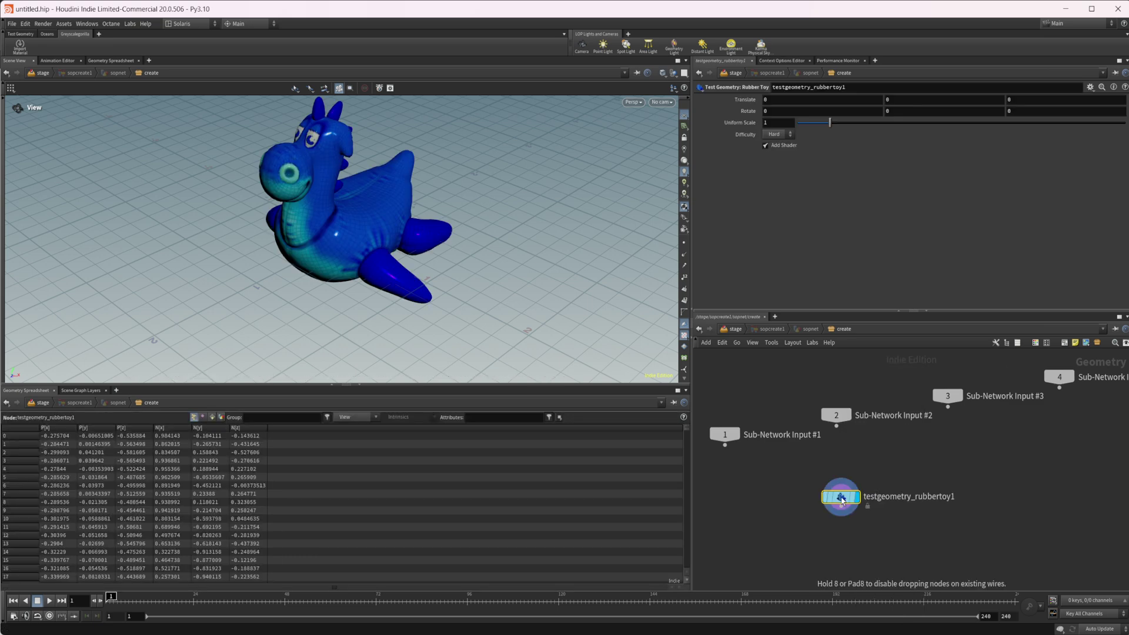
click(783, 146)
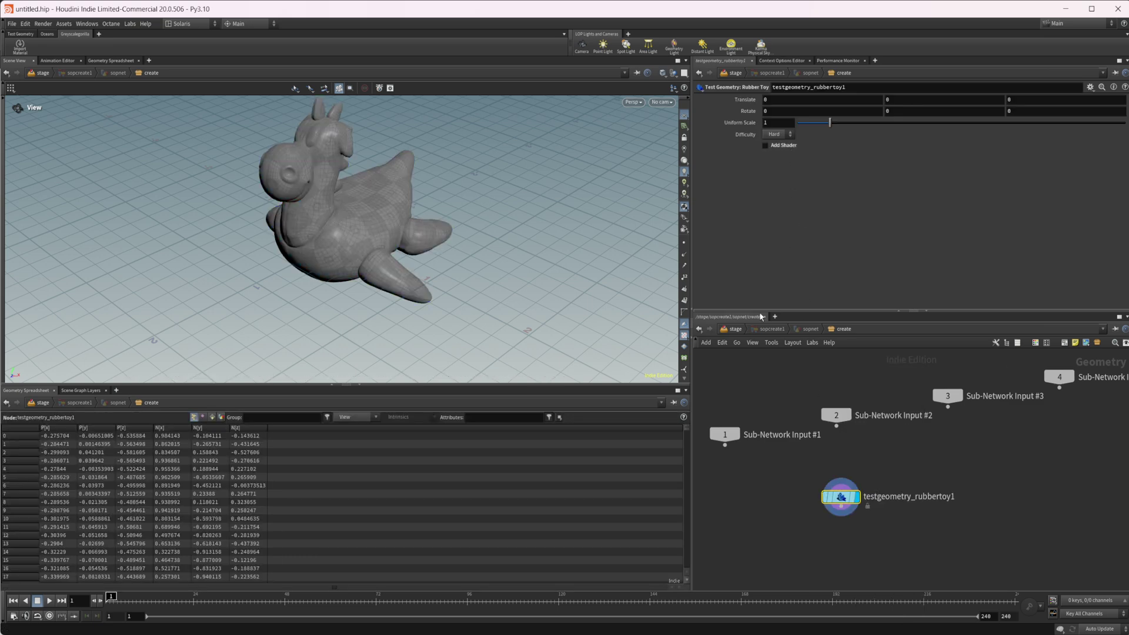
Return to the stage network and duplicate the SOP Create node beside the original.
click(735, 329)
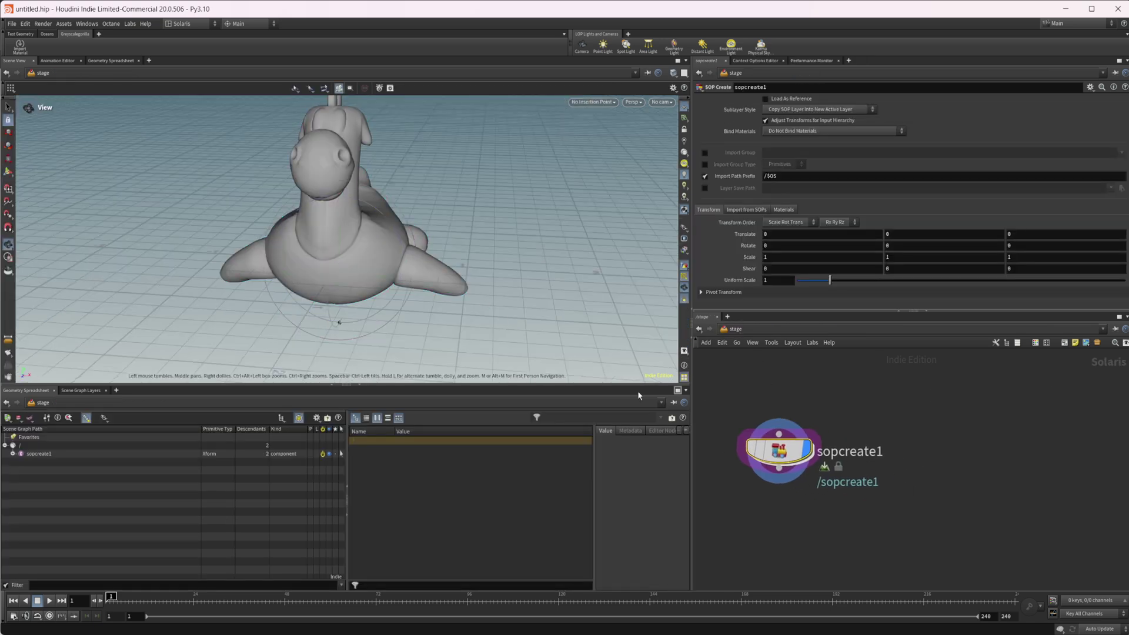
mouse_move(777, 461)
alt+drag(778, 461, 927, 461)
middle_drag(864, 512, 896, 502)
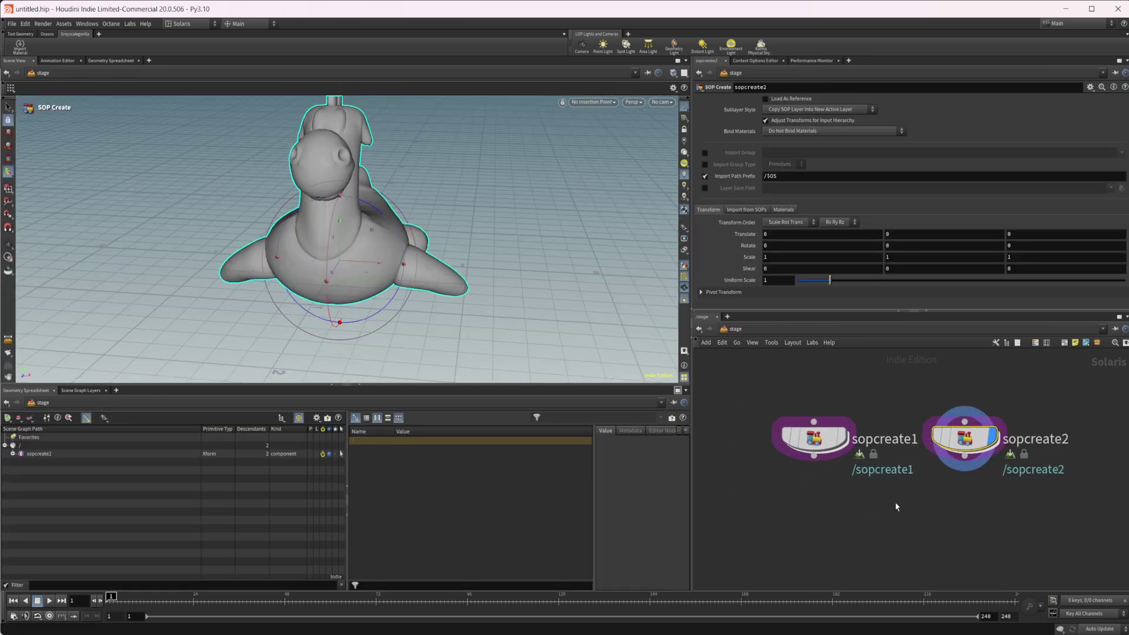
Add a Merge node below the two SOP Create nodes and connect both of them to it.
scroll(869, 474, down, 2)
key(Tab)
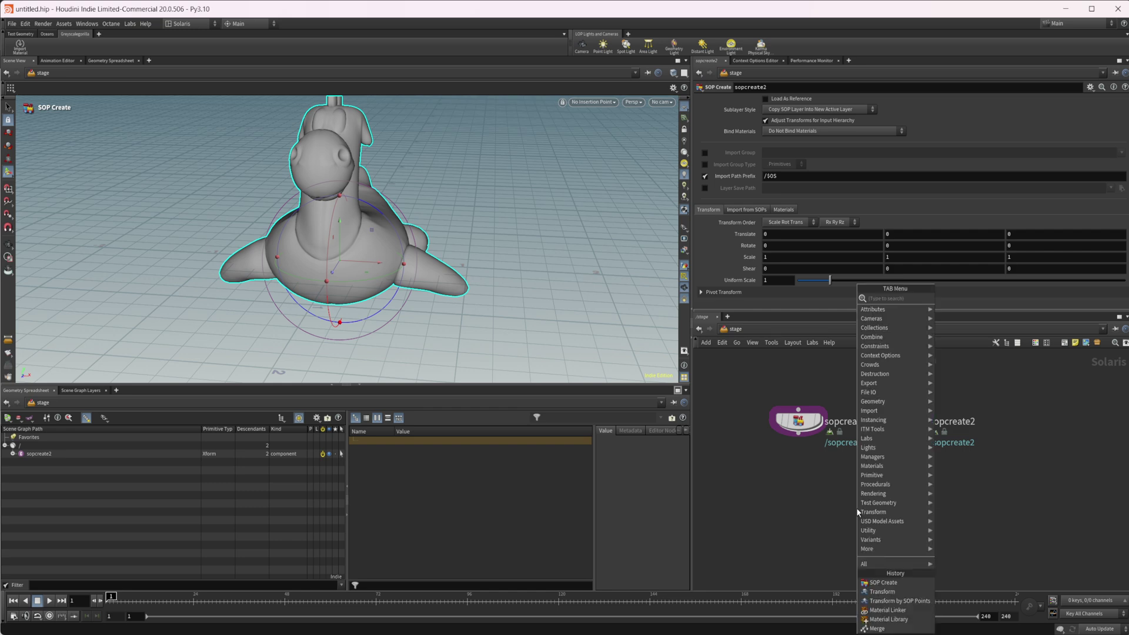
text(me)
key(Return)
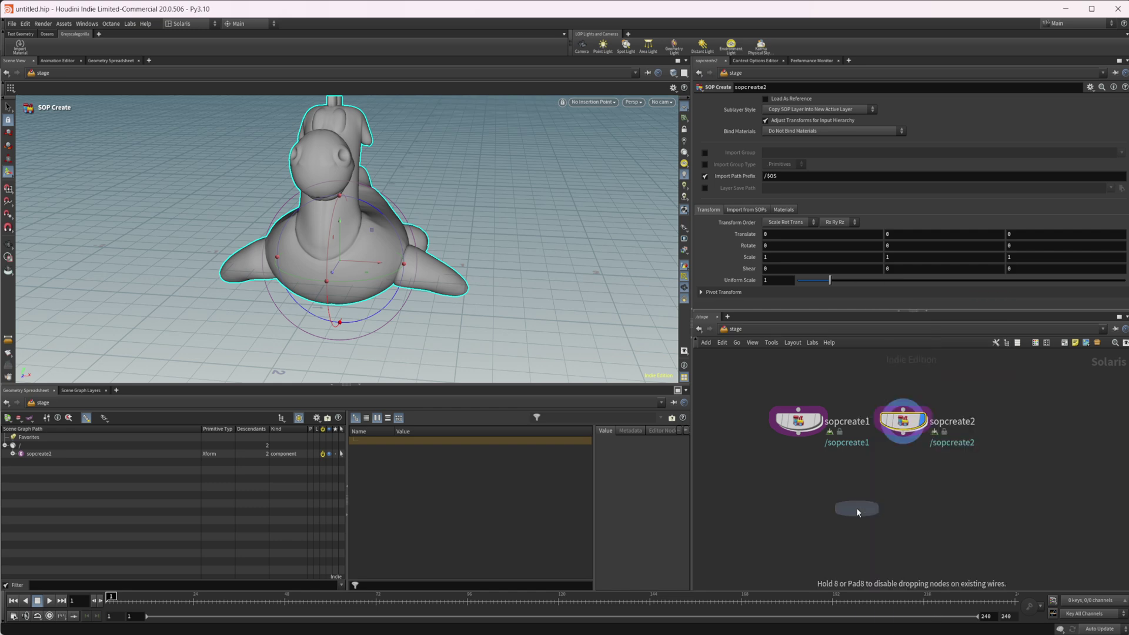
click(856, 507)
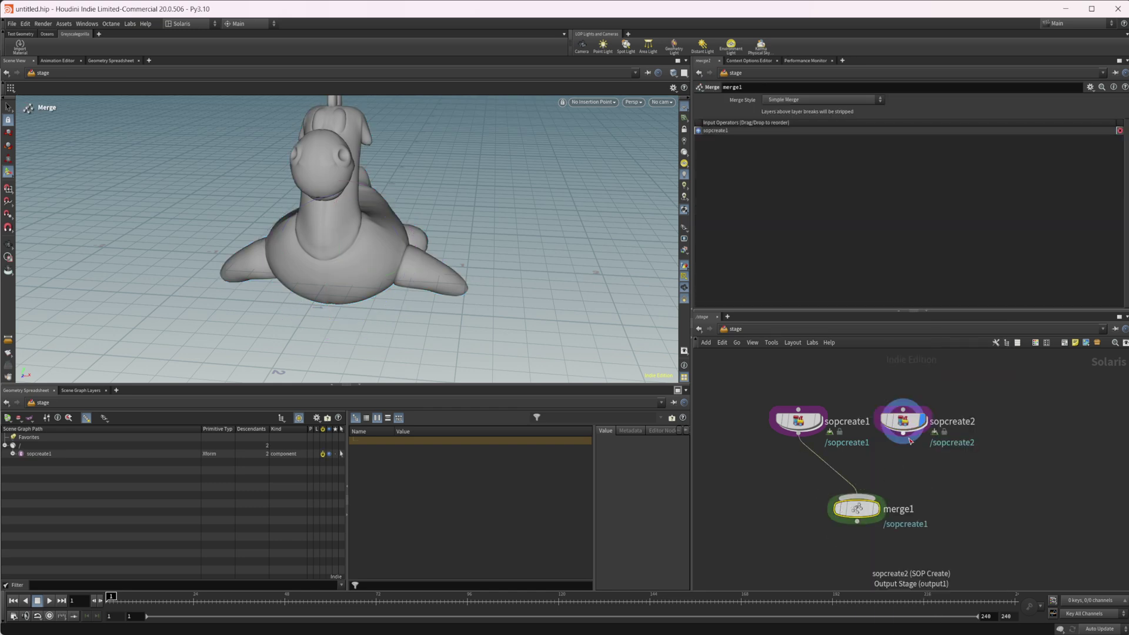
drag(860, 507, 814, 531)
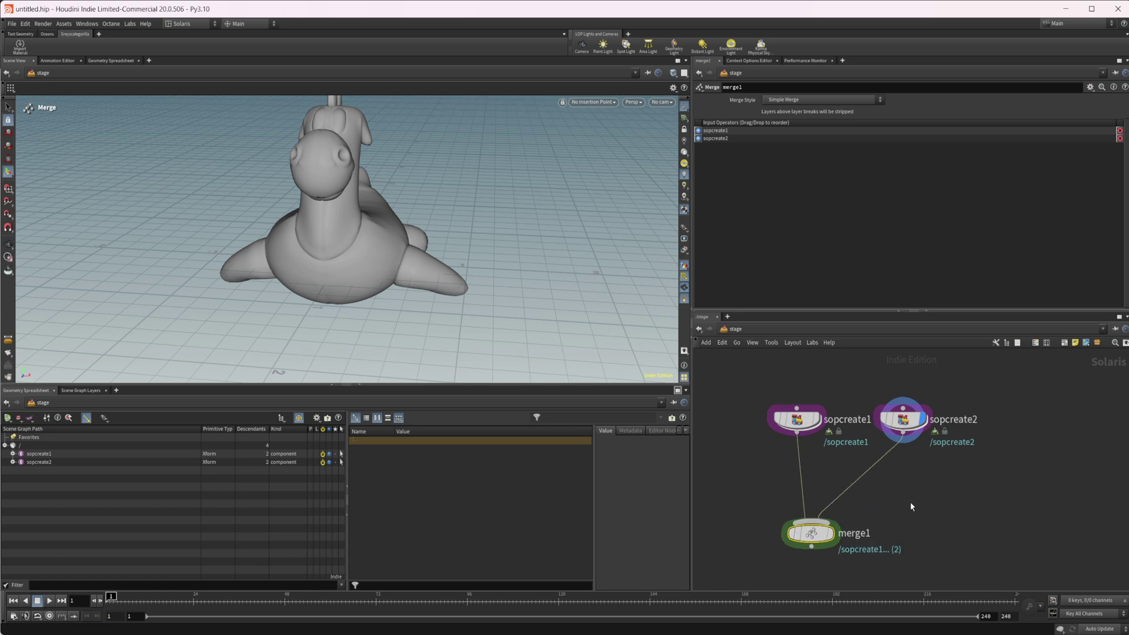
Insert a Transform node between the second SOP Create node and the Merge node.
key(Tab)
text(trans)
key(Return)
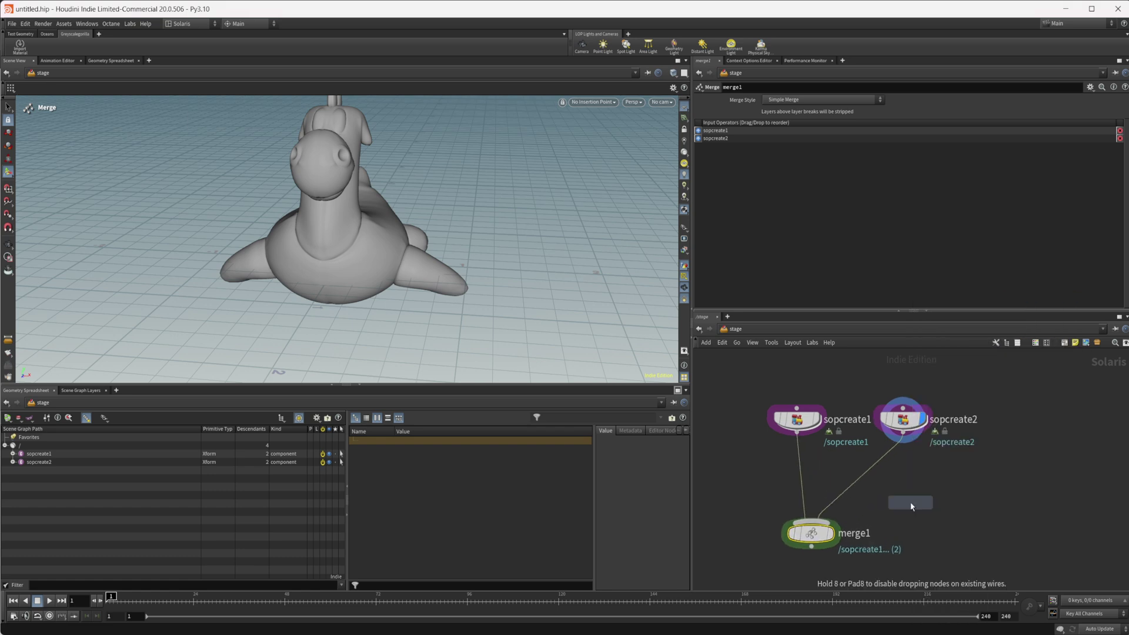
click(910, 506)
drag(905, 507, 895, 482)
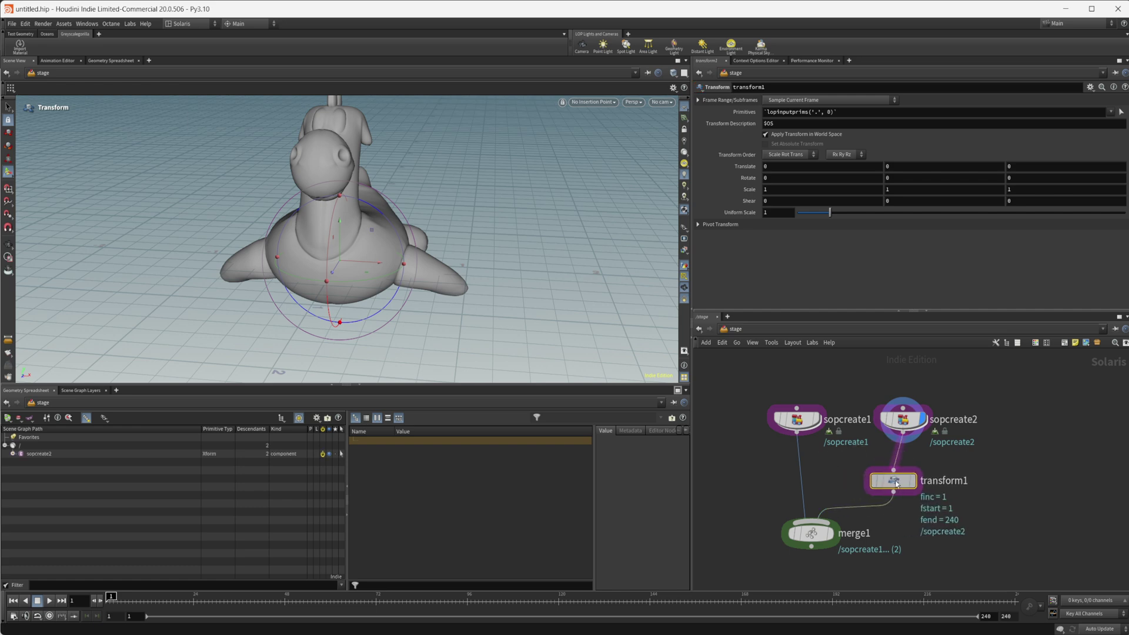
Display the merged result and use the Transform node to move the second toy about 2.13 units along X.
click(811, 542)
click(830, 534)
click(891, 482)
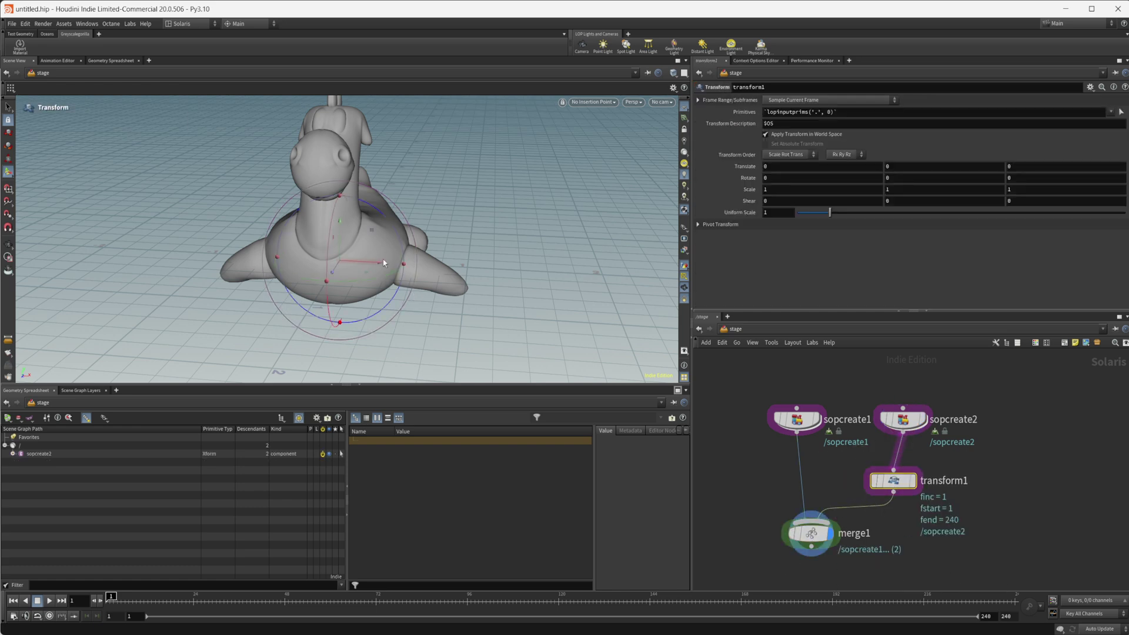
drag(381, 263, 663, 277)
alt+right_drag(494, 282, 314, 343)
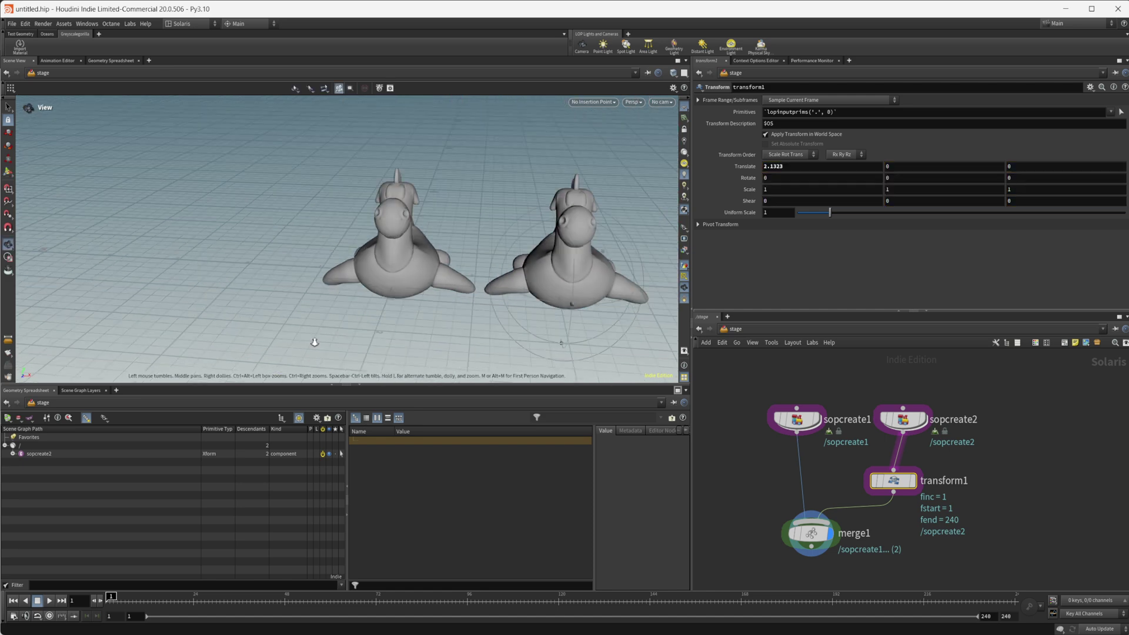
alt+middle_drag(441, 303, 300, 284)
alt+drag(299, 285, 345, 252)
Add a Material Library node below the Merge node.
middle_drag(950, 548, 919, 516)
key(Tab)
text(mater)
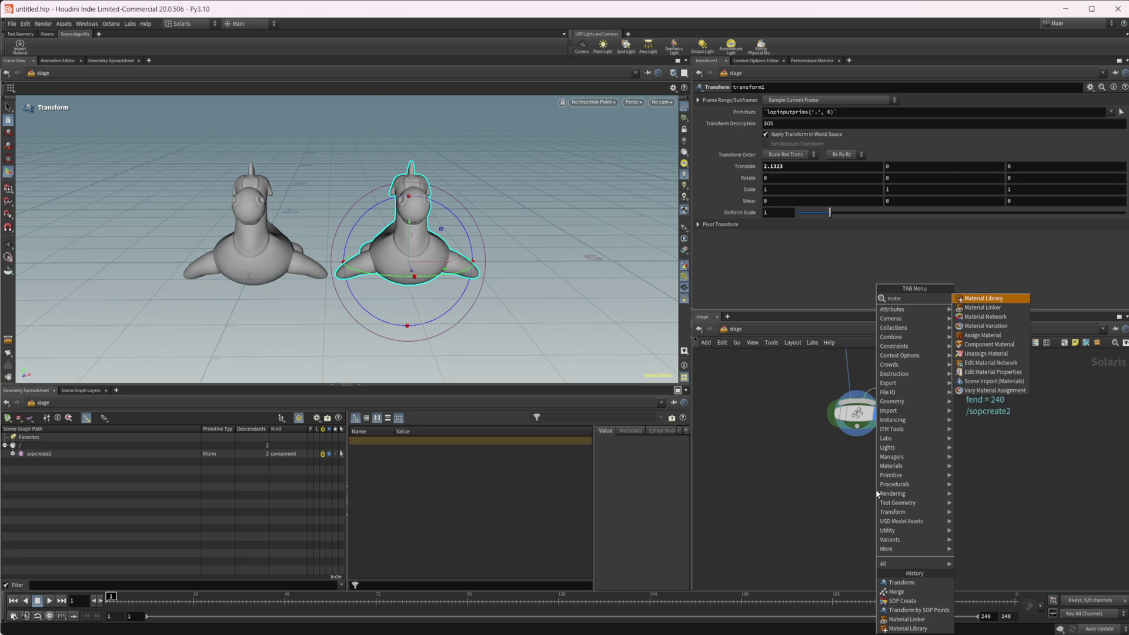
key(Return)
click(876, 490)
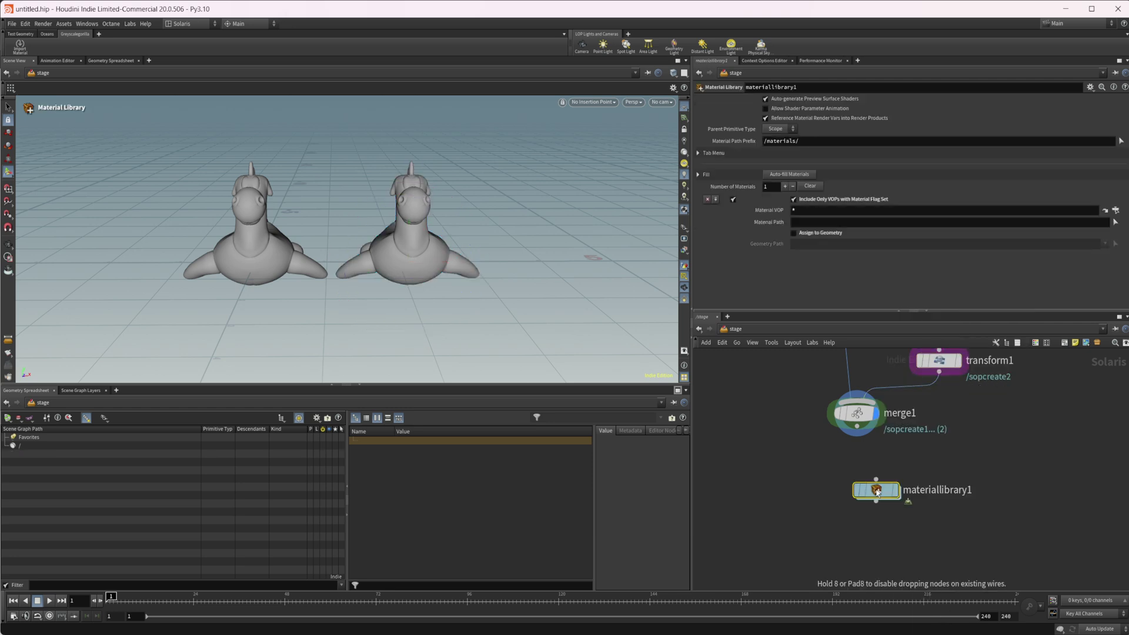
Add a Material Linker node after the Material Library.
key(Tab)
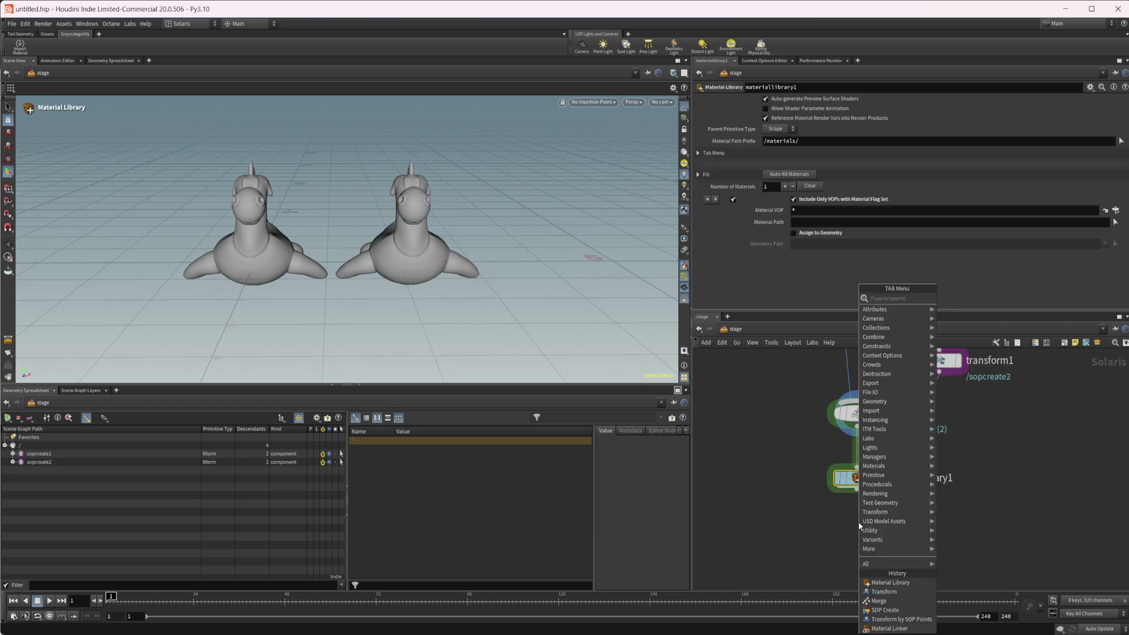
text(mat)
key(Down)
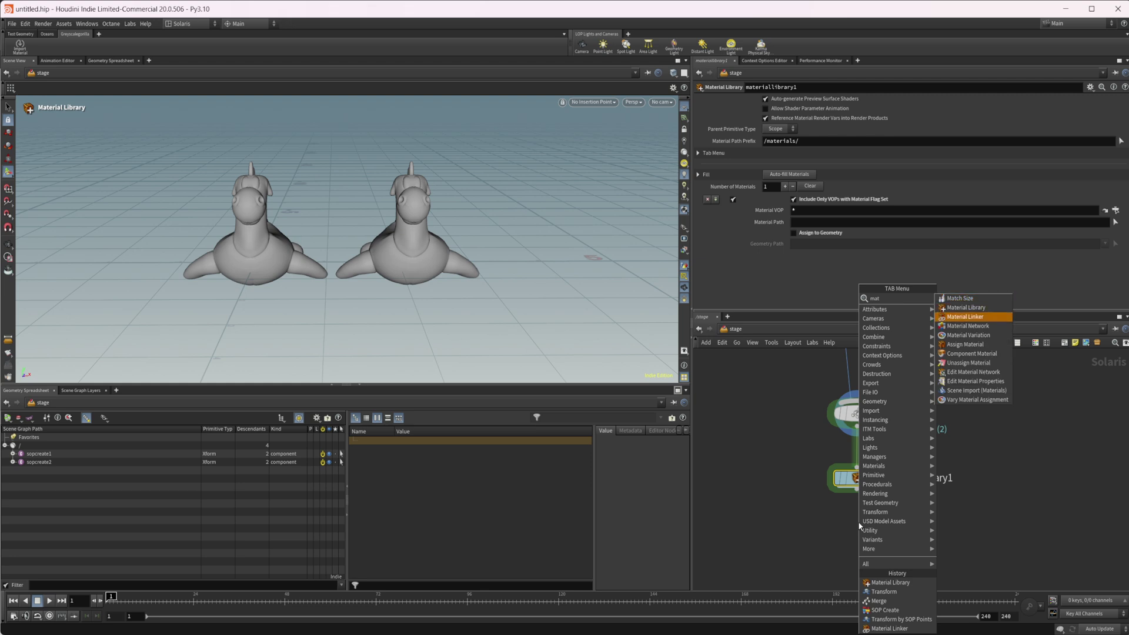
key(Return)
click(859, 500)
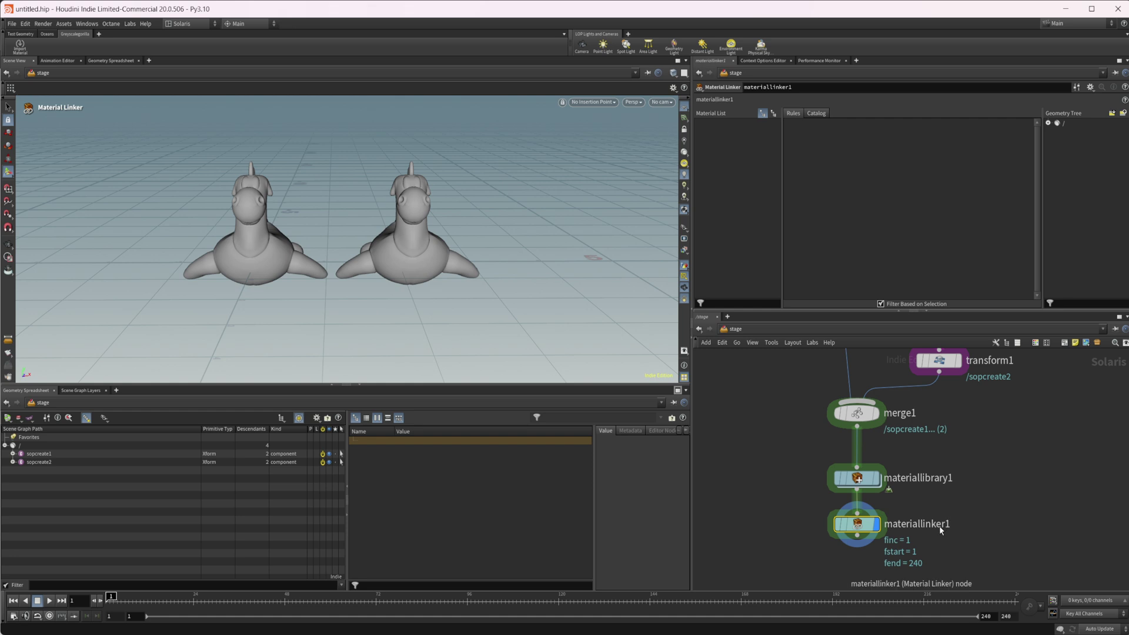
Enter the Material Library and create a Karma Material Builder in it.
double_click(859, 478)
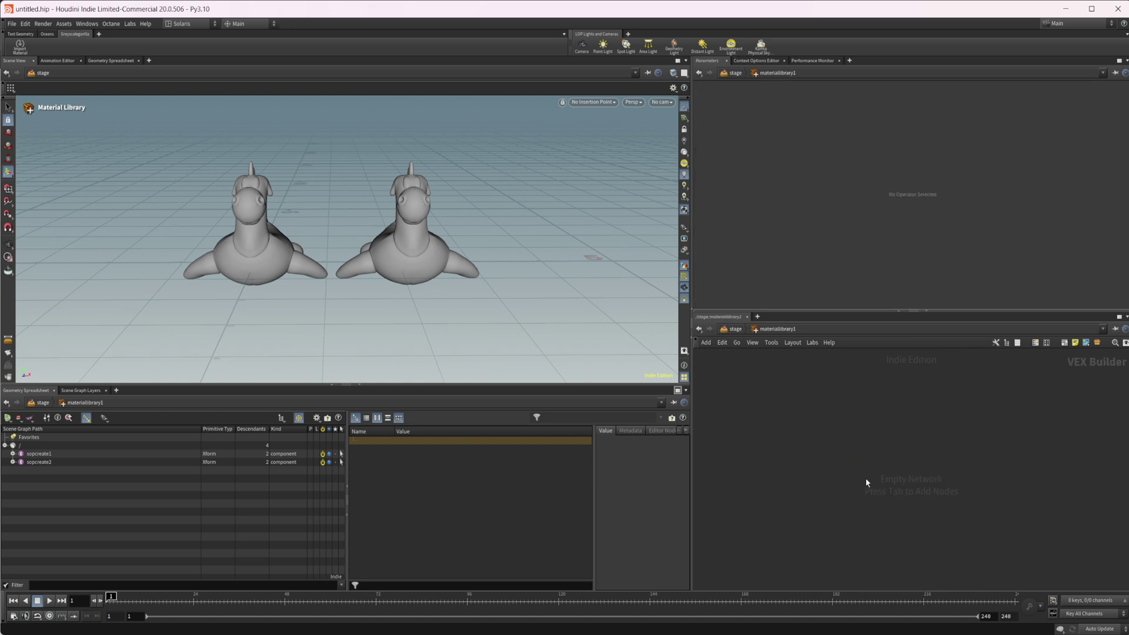
key(Tab)
text(karm)
key(Down)
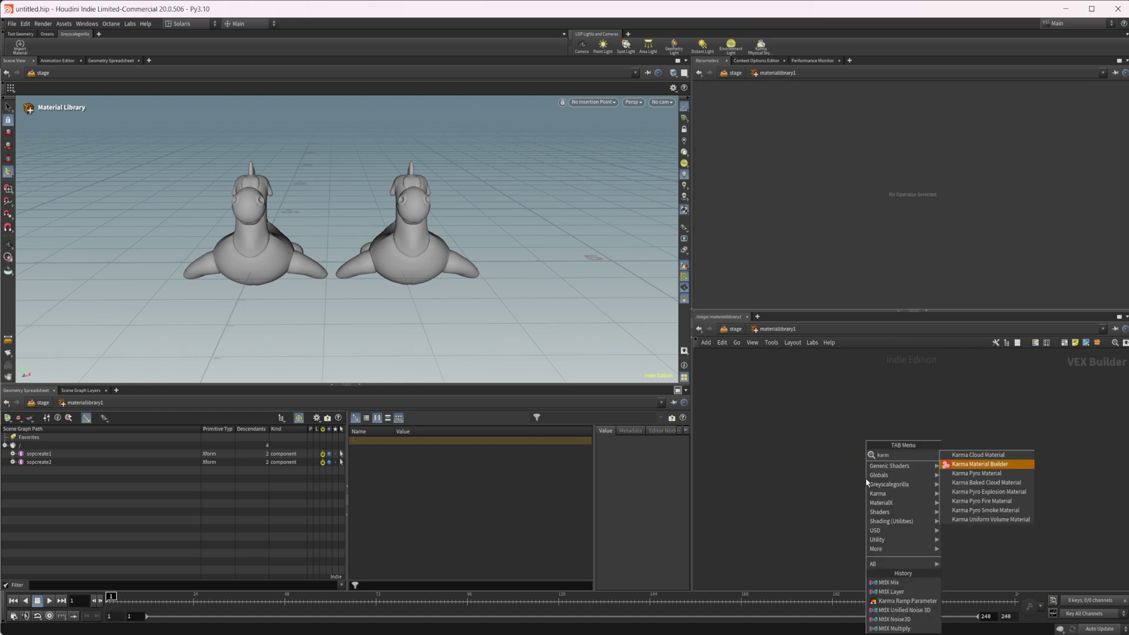
key(Return)
click(873, 486)
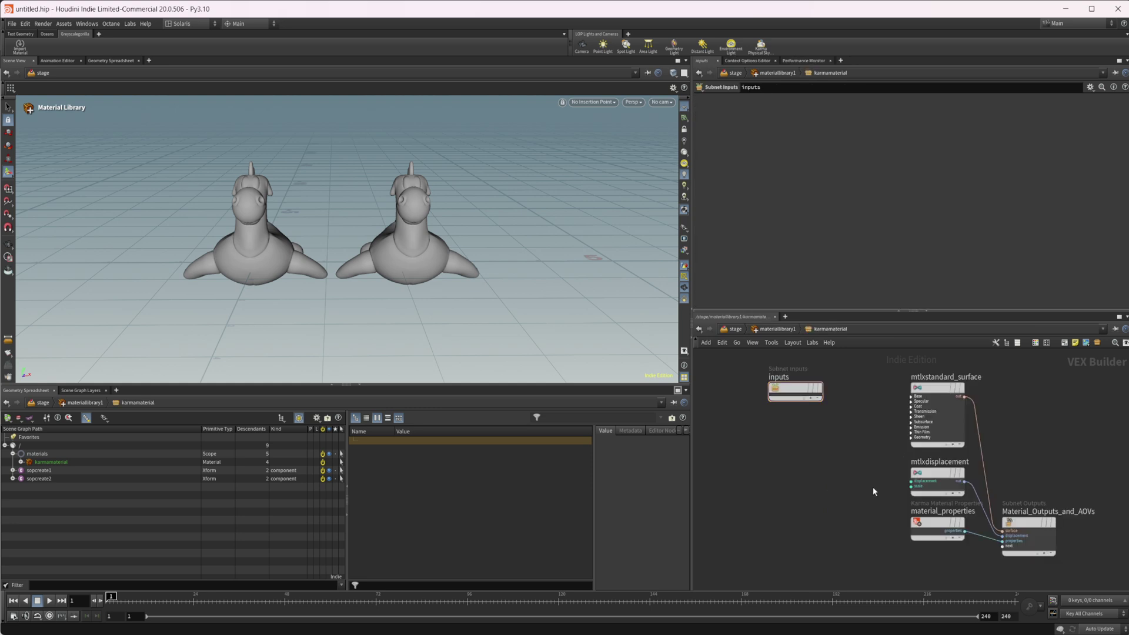
alt+drag(353, 278, 334, 285)
alt+middle_drag(333, 285, 390, 303)
alt+drag(391, 302, 411, 305)
key(Escape)
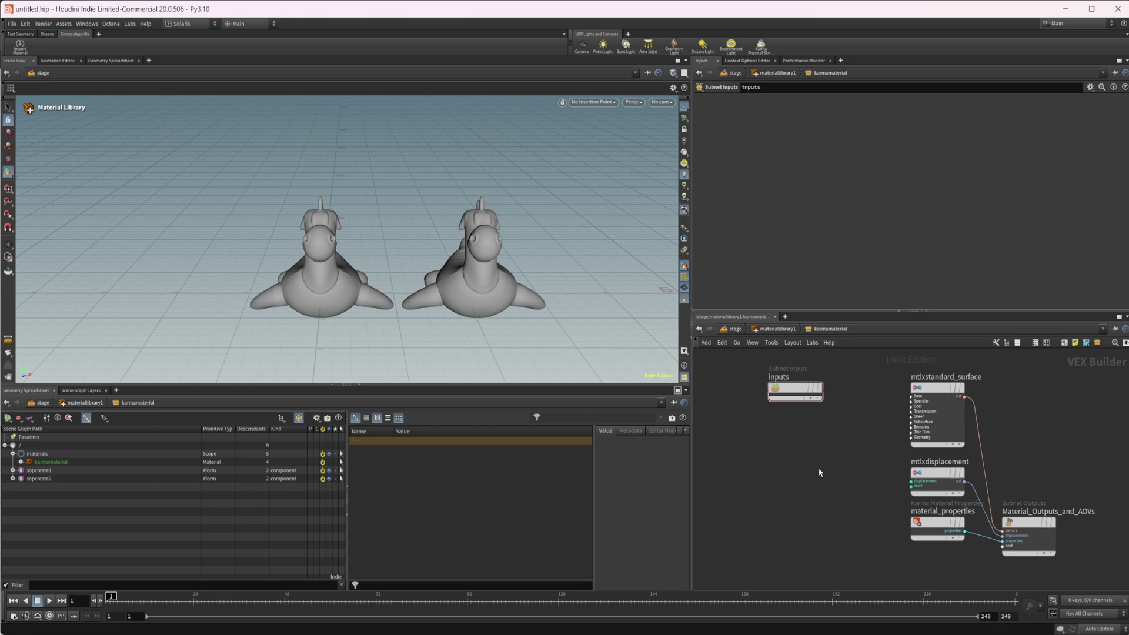
Add a Karma Camera Falloff node inside the Karma material, below the subnet inputs.
scroll(799, 472, up, 5)
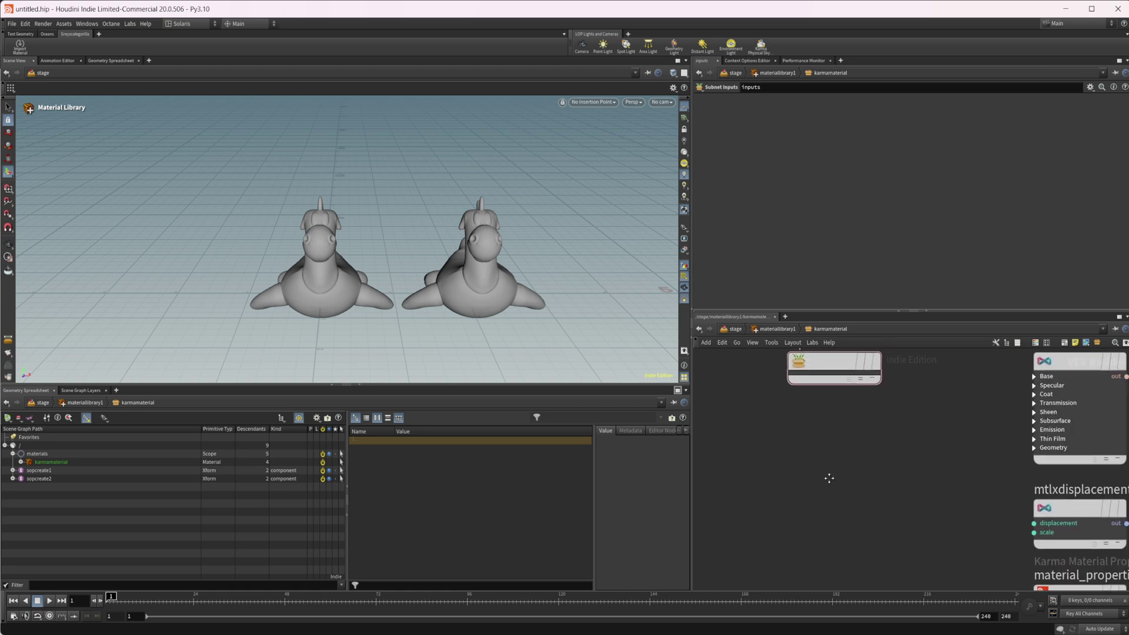
key(Tab)
text(k)
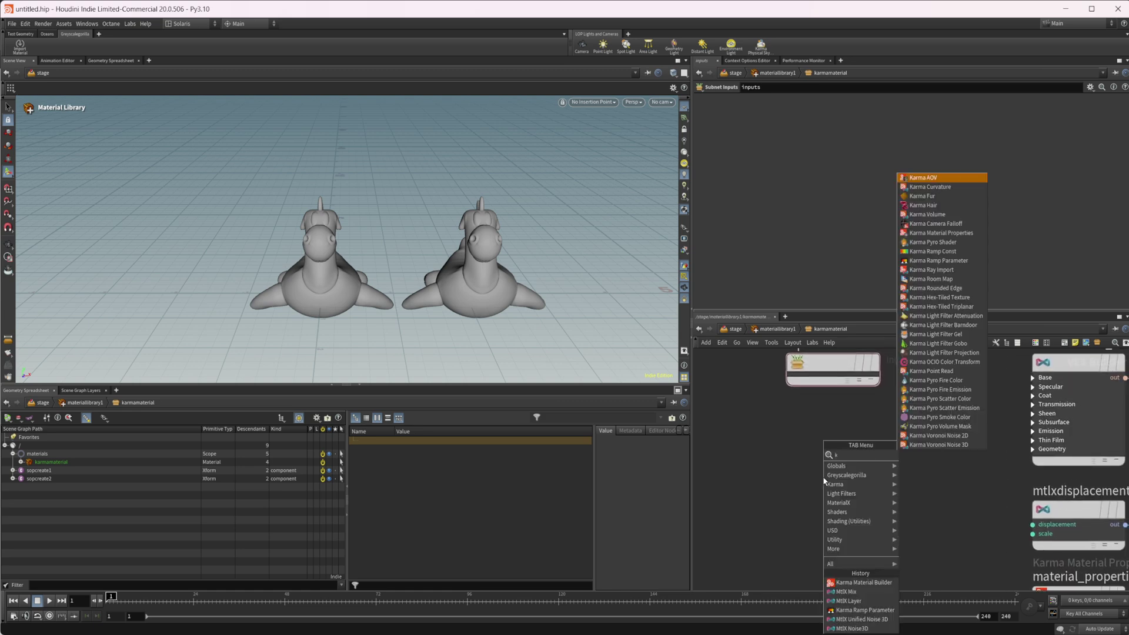
text(ar cam)
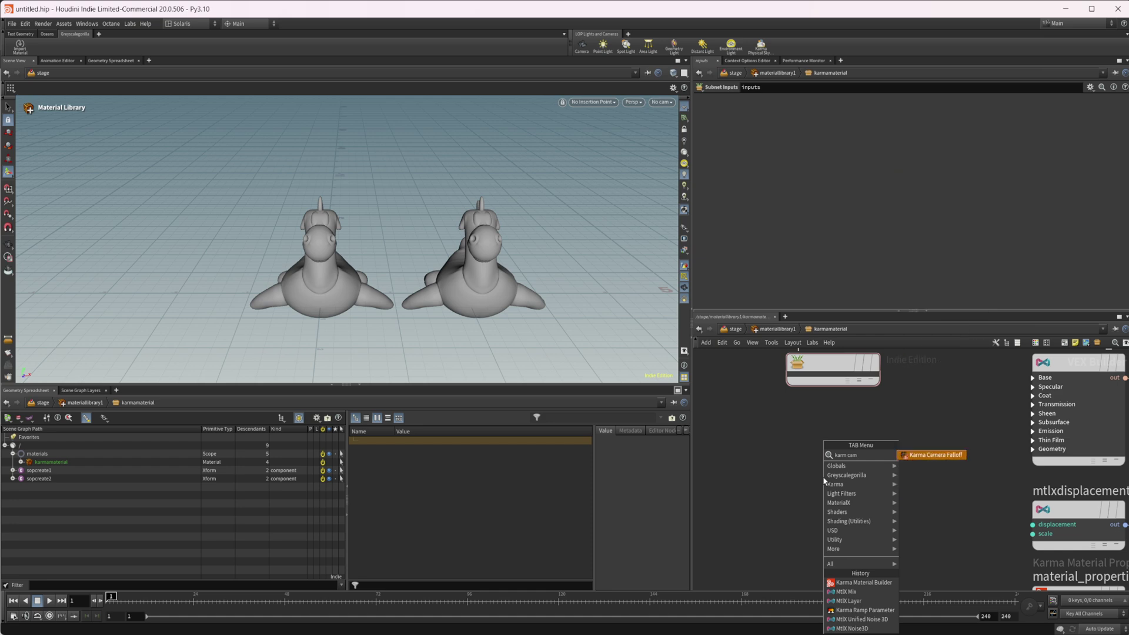
key(Return)
click(823, 476)
drag(823, 477, 788, 456)
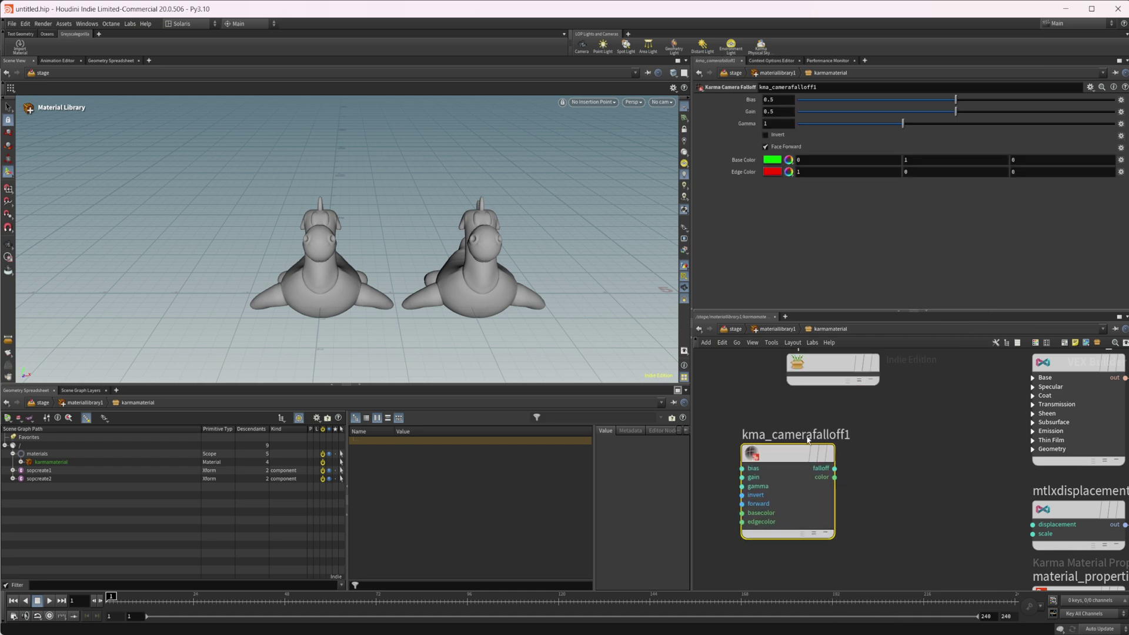
Connect the camera falloff's color output to the Base Color input of the MtlX standard surface.
middle_drag(904, 513, 930, 526)
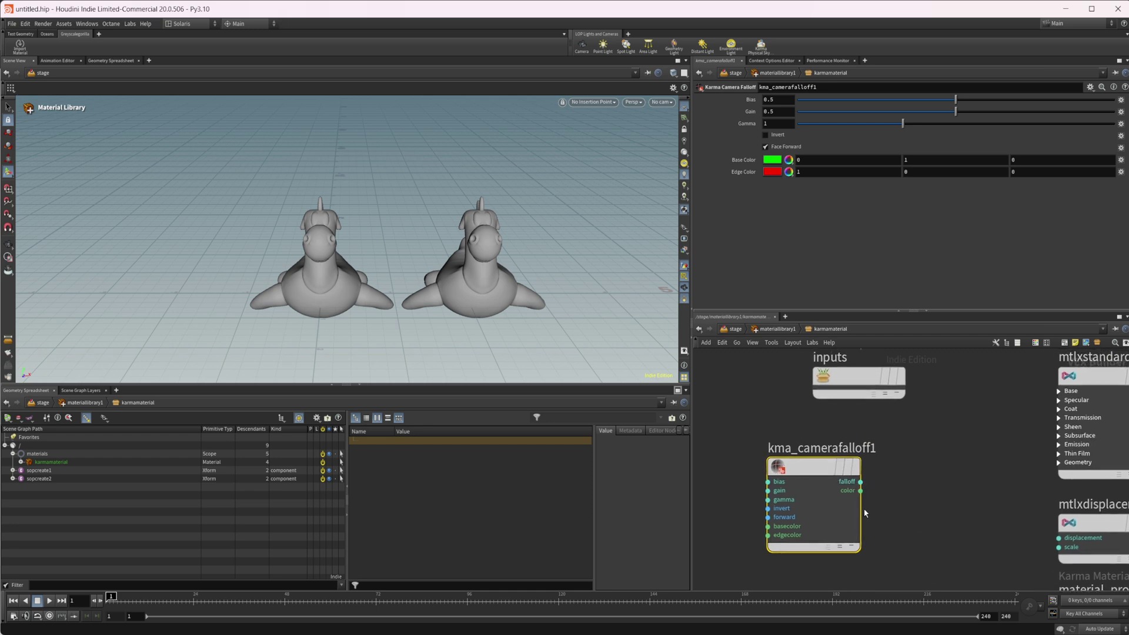
drag(860, 490, 1067, 392)
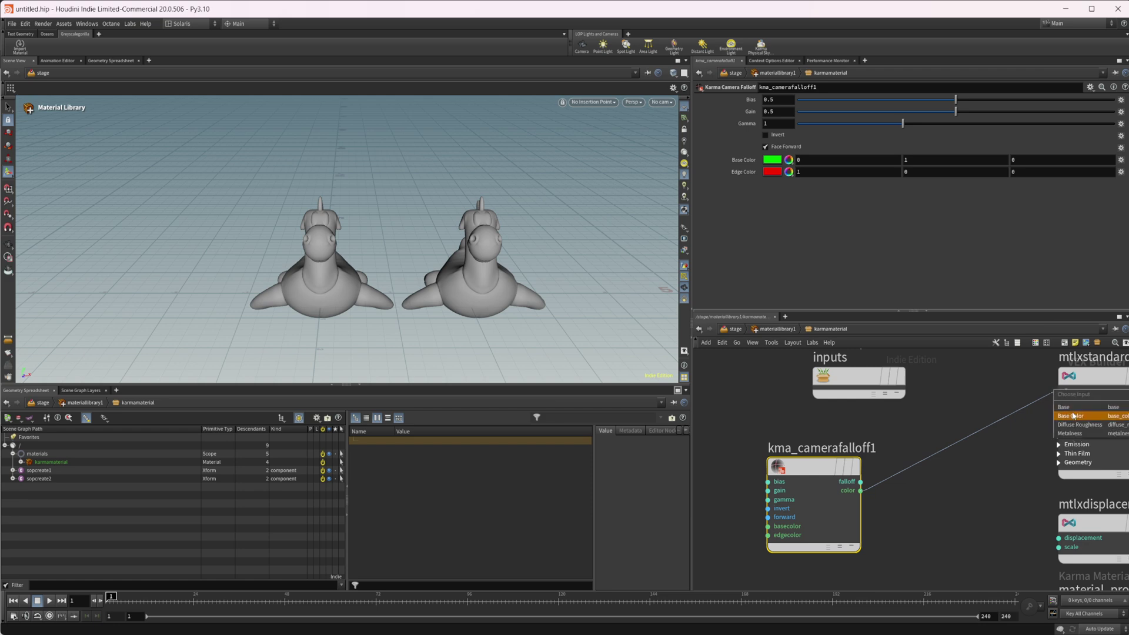
click(1074, 417)
middle_drag(958, 480, 910, 493)
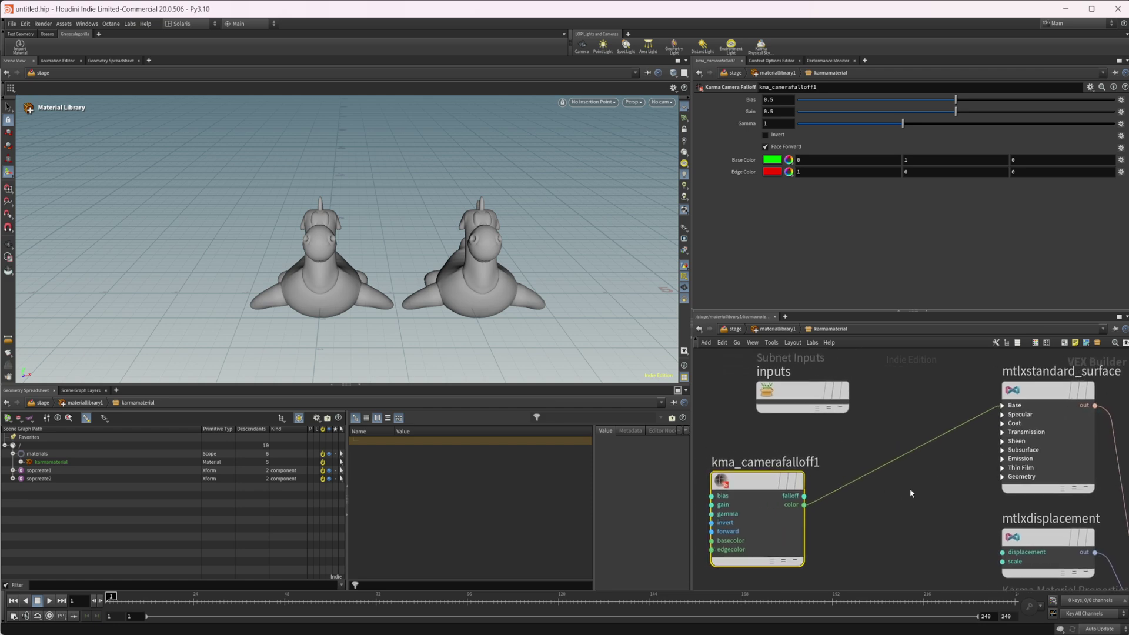
Return to the Material Library network and duplicate the Karma material beside the original.
click(763, 331)
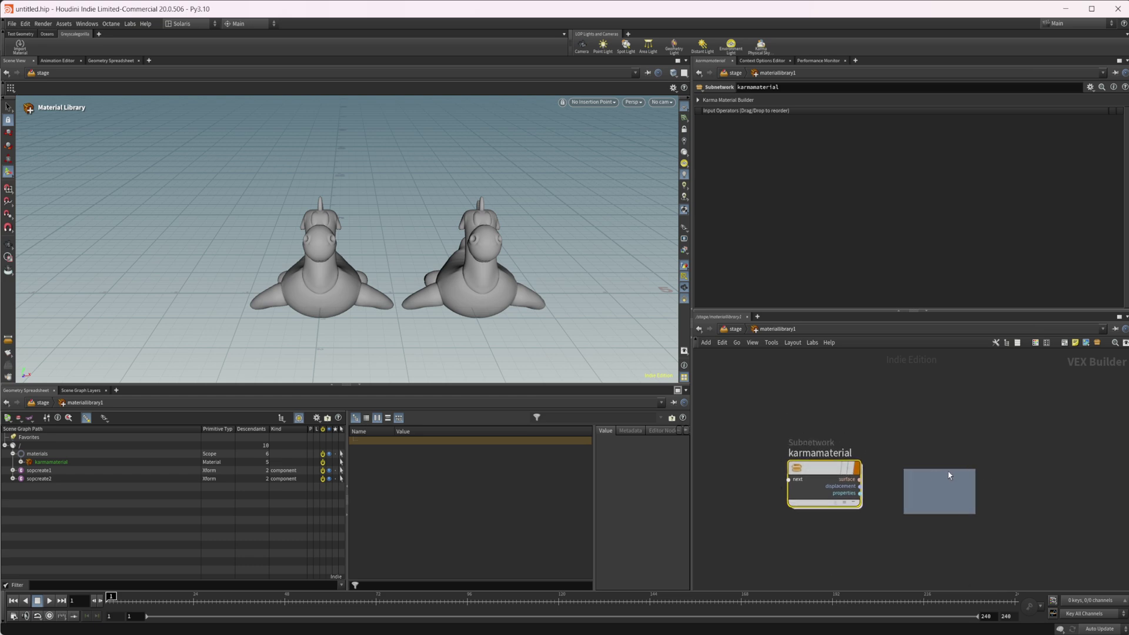
click(948, 475)
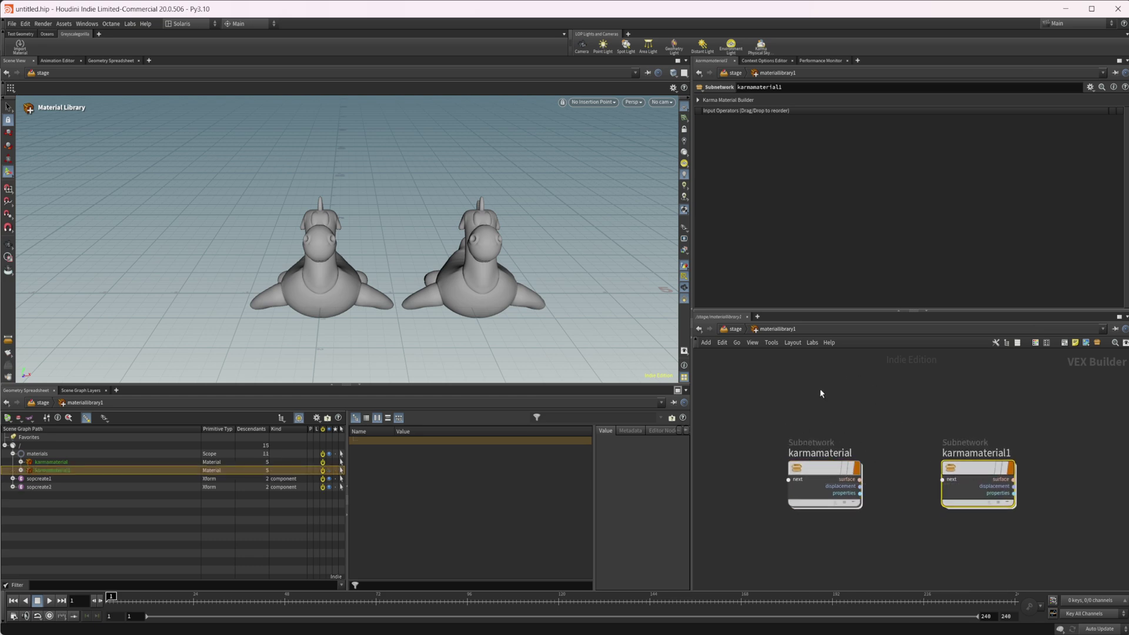
Rename the original Karma material to New_Method and its duplicate to Old_Method.
double_click(818, 453)
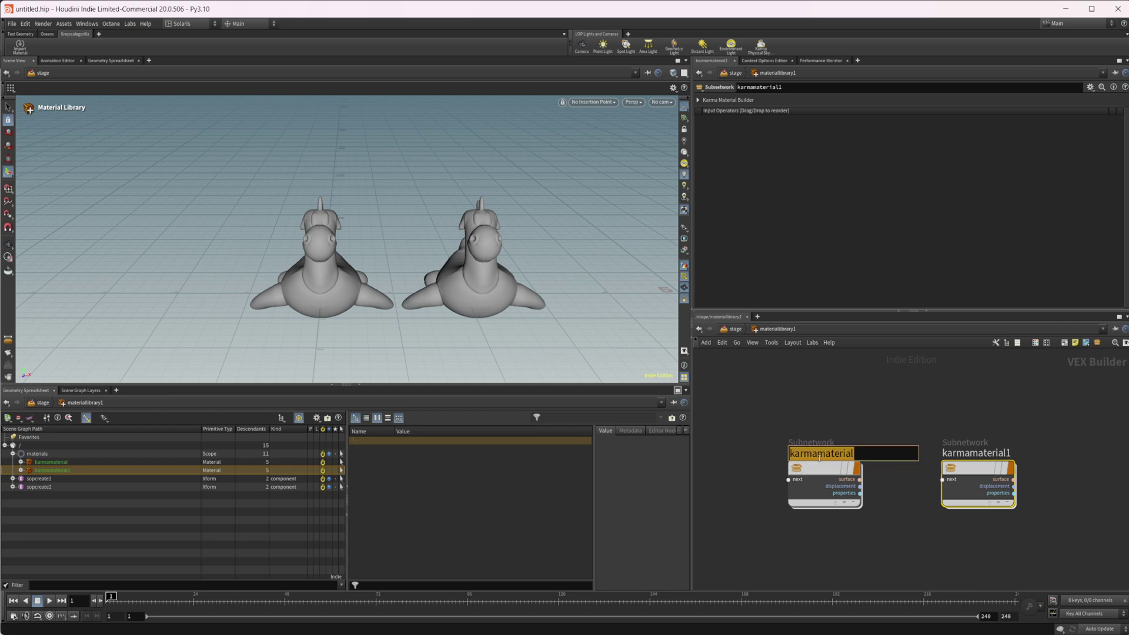
text(New_Method)
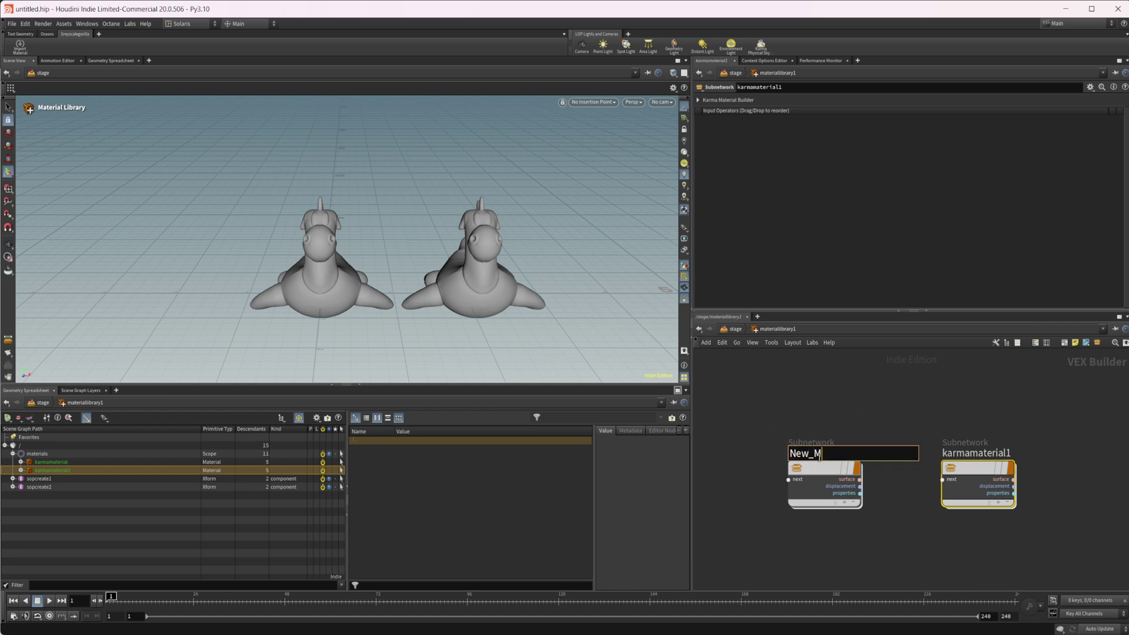
key(Return)
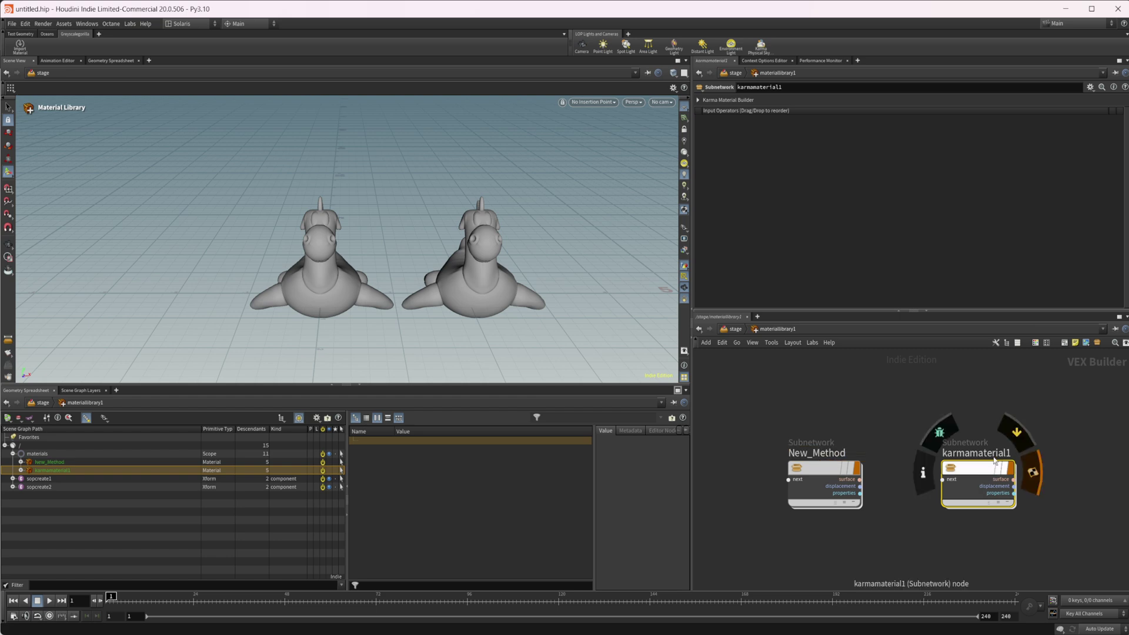
double_click(993, 454)
text(Old_Method)
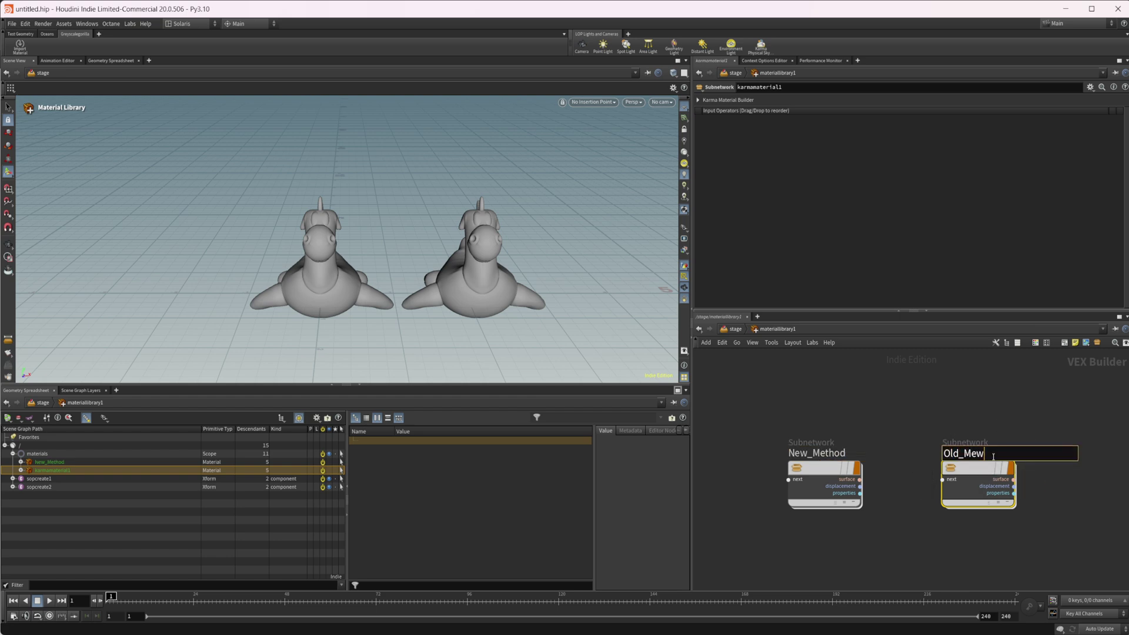
key(Return)
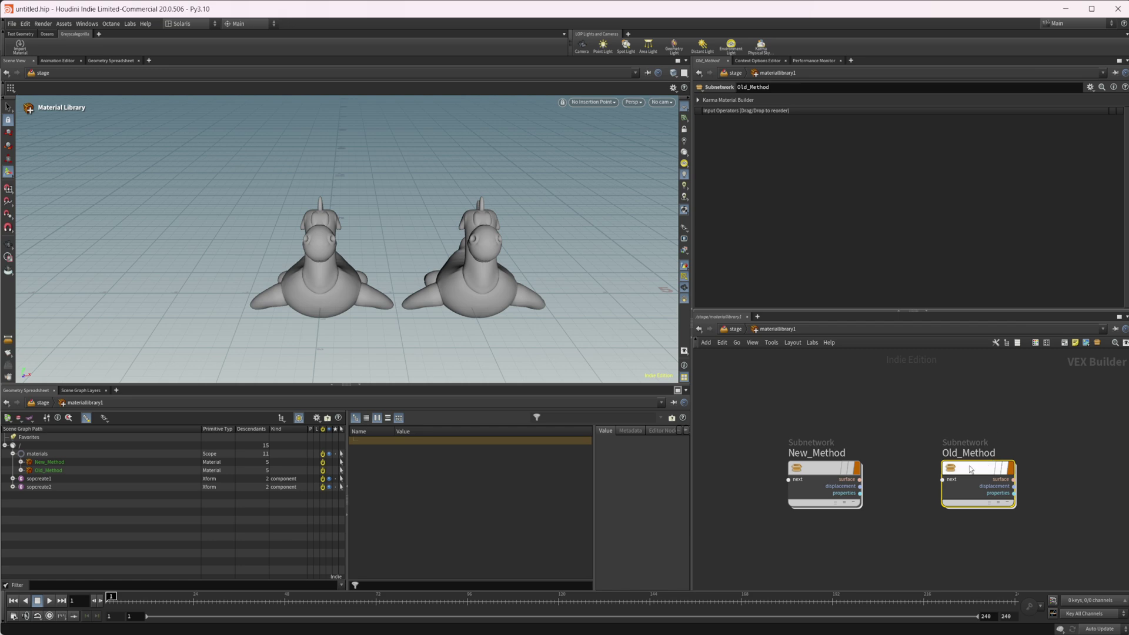
Enter the Old_Method material and delete its Karma Camera Falloff node.
double_click(994, 462)
click(860, 455)
key(Delete)
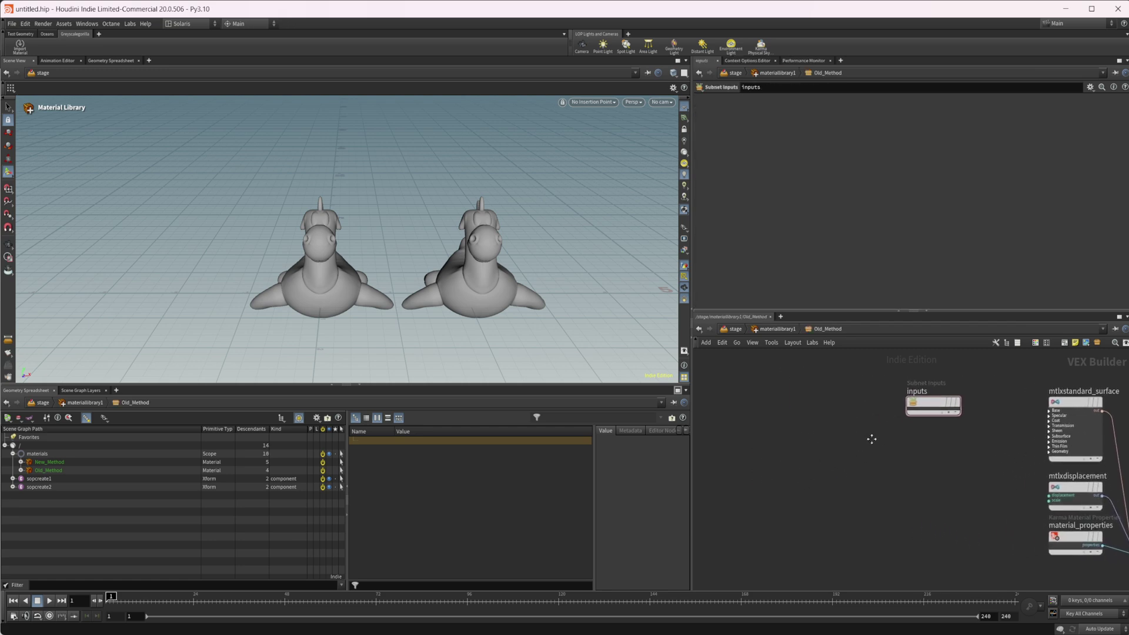
Add a Karma Ray Import node and, beside it, a MtlX Multiply node in the Old_Method network.
key(Tab)
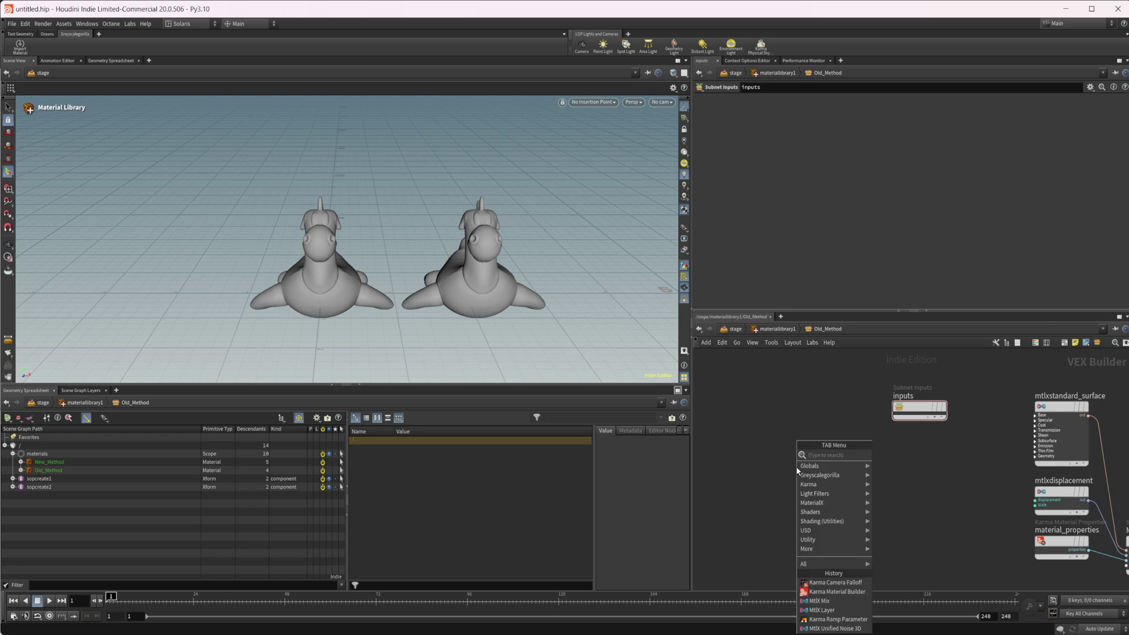
text(cam)
key(Return)
click(776, 465)
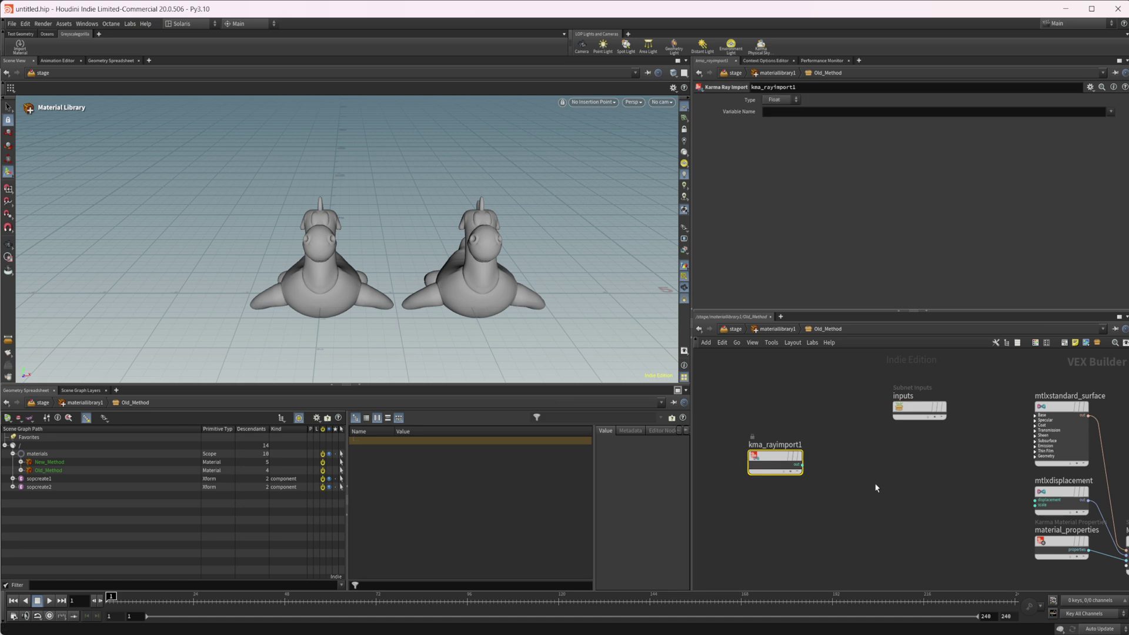
key(Tab)
text(mu)
key(Return)
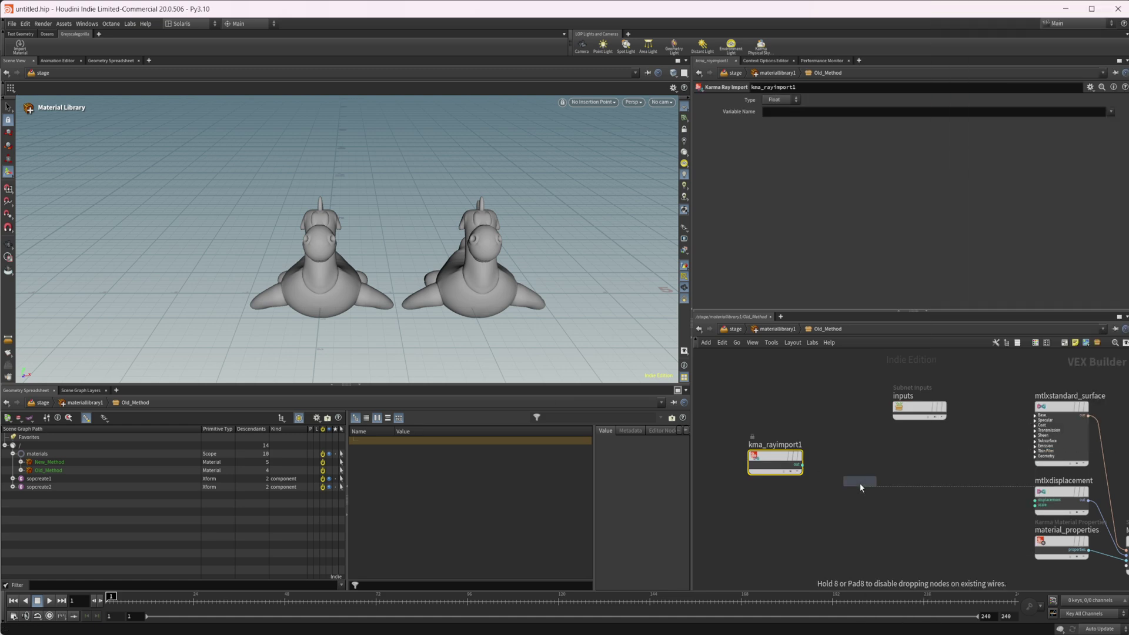
click(850, 488)
Add a MtlX Facing Ratio node after the multiply and a MtlX Normal node below the ray import.
key(Tab)
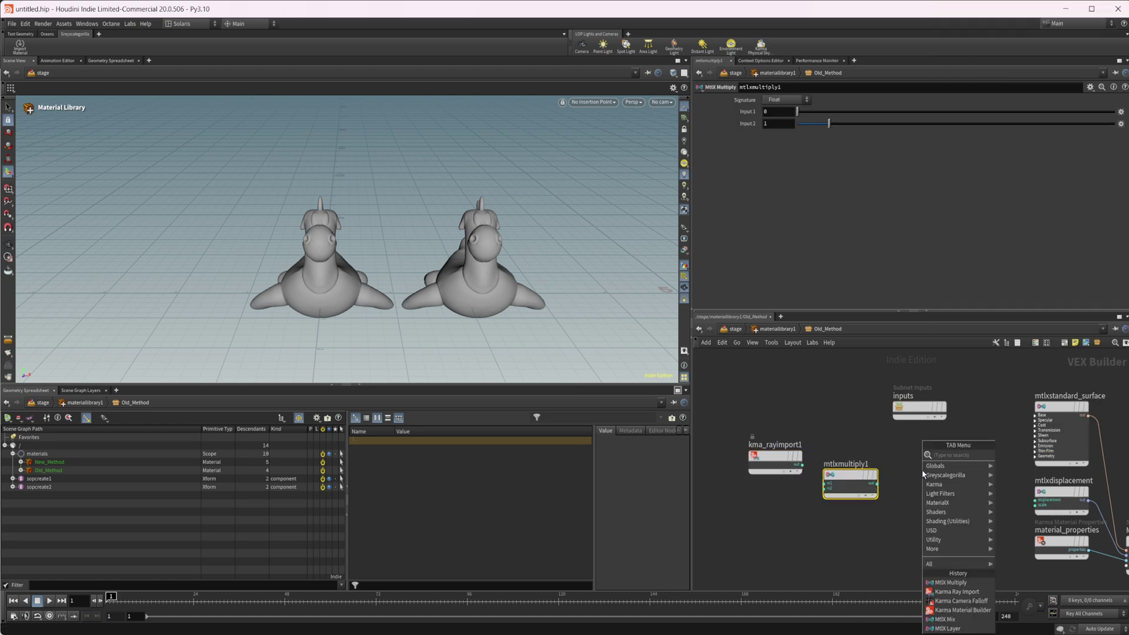
text(facing)
key(Return)
click(923, 474)
key(Tab)
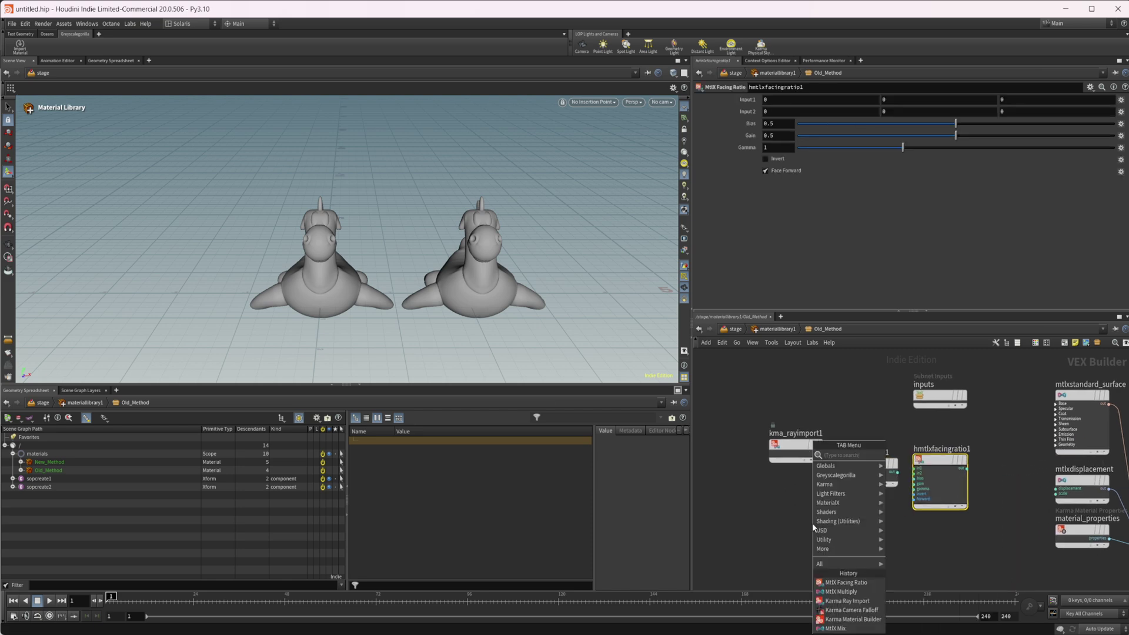
text(normal)
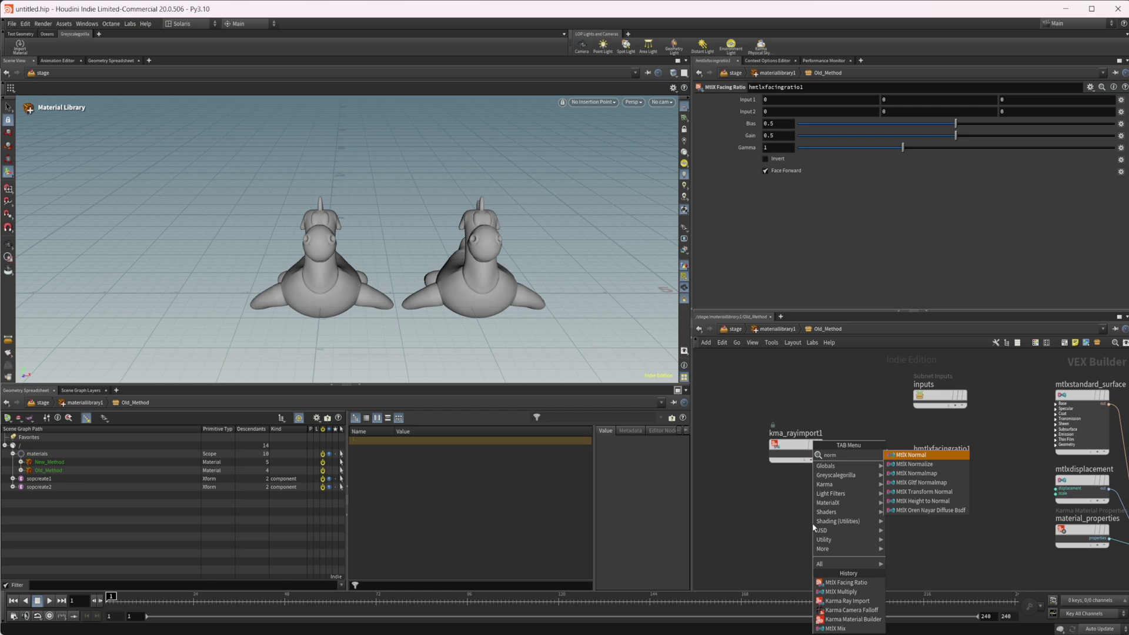
key(Return)
click(813, 527)
Arrange the ray import, multiply and facing ratio nodes in a spaced row above the normal node.
drag(800, 446, 770, 446)
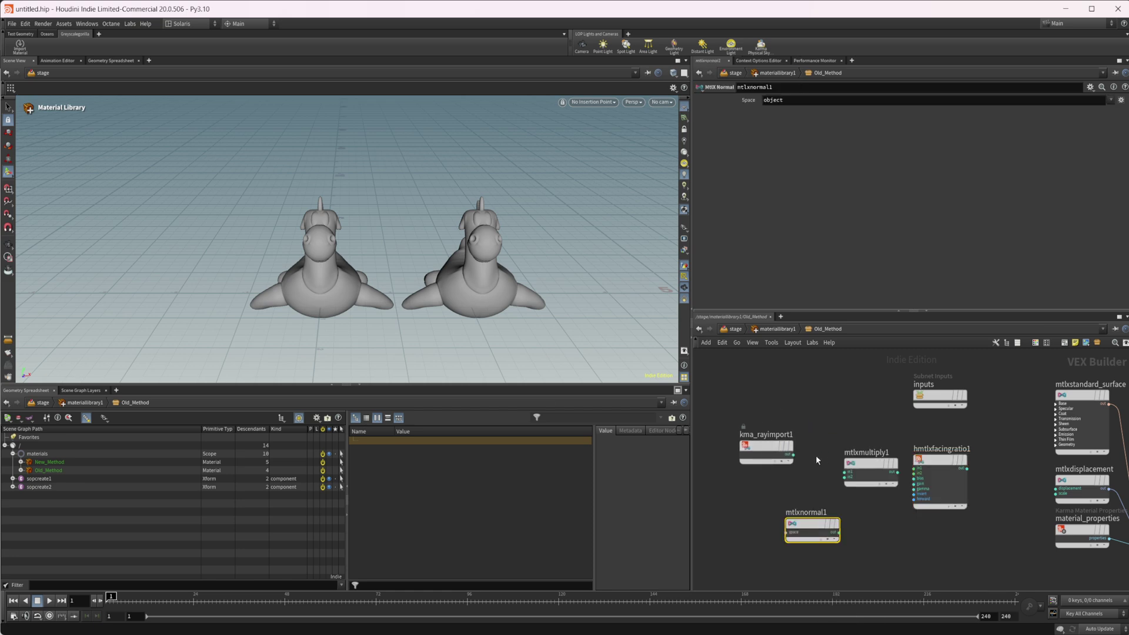
drag(870, 463, 848, 443)
drag(945, 460, 938, 446)
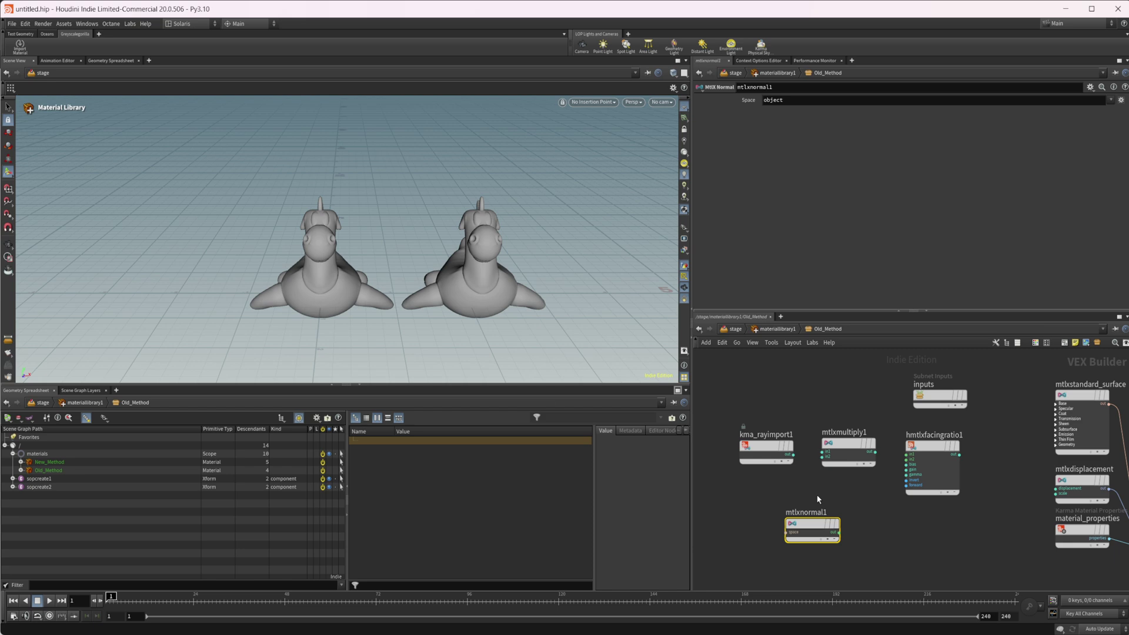
Wire the ray import through the multiply's in1 into the facing ratio's in1, and the normal's output into the facing ratio's in2.
scroll(816, 498, up, 2)
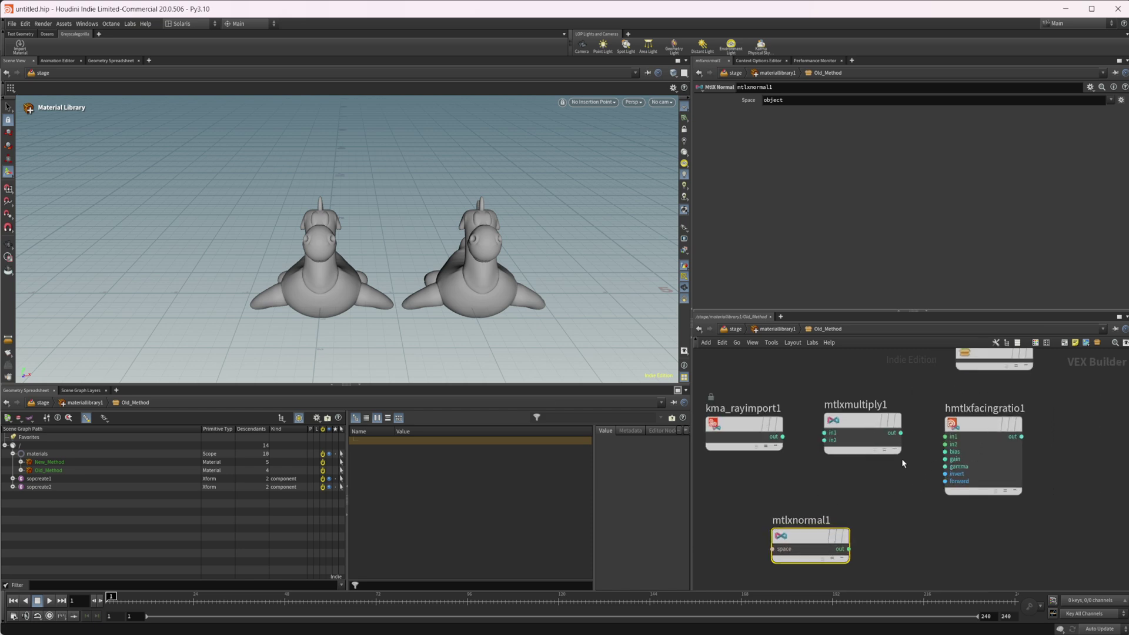
middle_drag(889, 488, 866, 490)
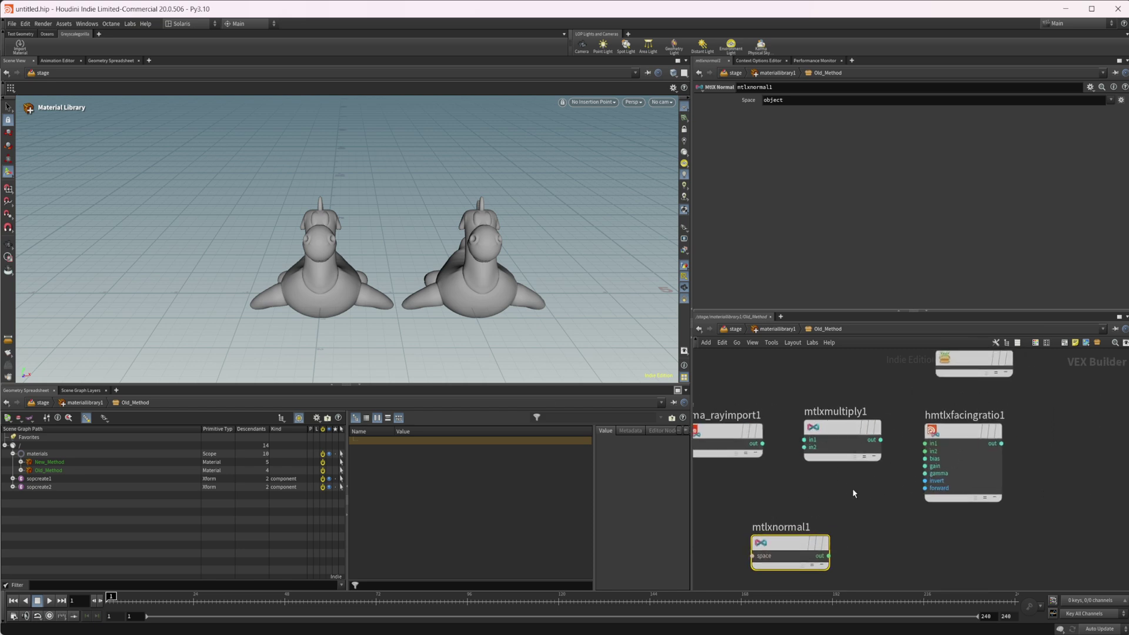
scroll(931, 435, up, 2)
mouse_move(946, 411)
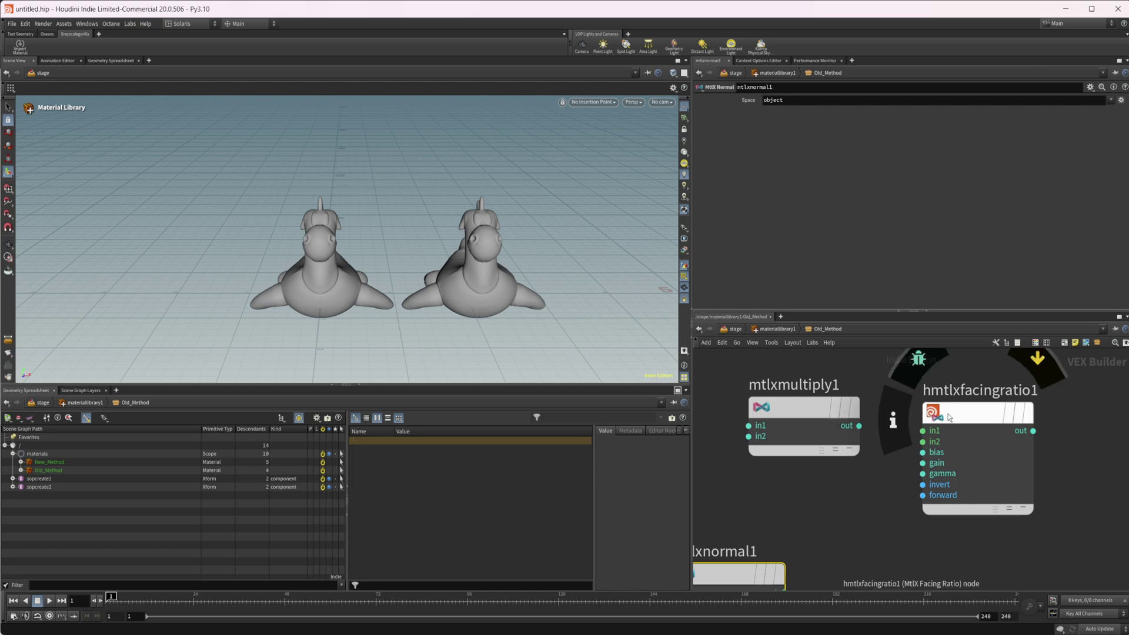
scroll(887, 496, down, 3)
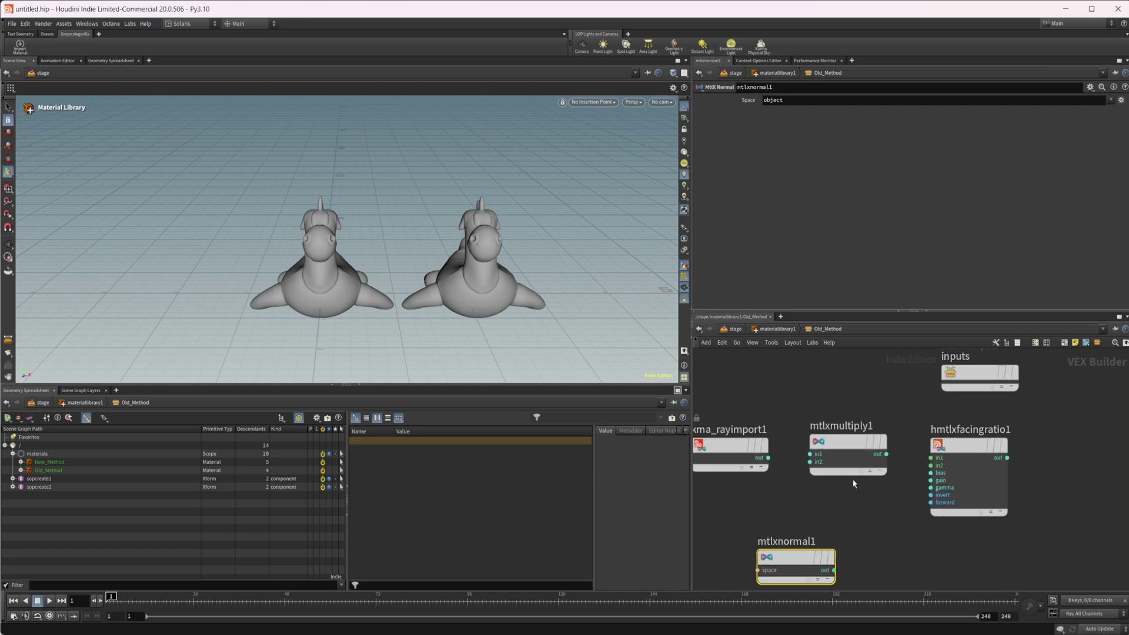
middle_drag(800, 492, 828, 495)
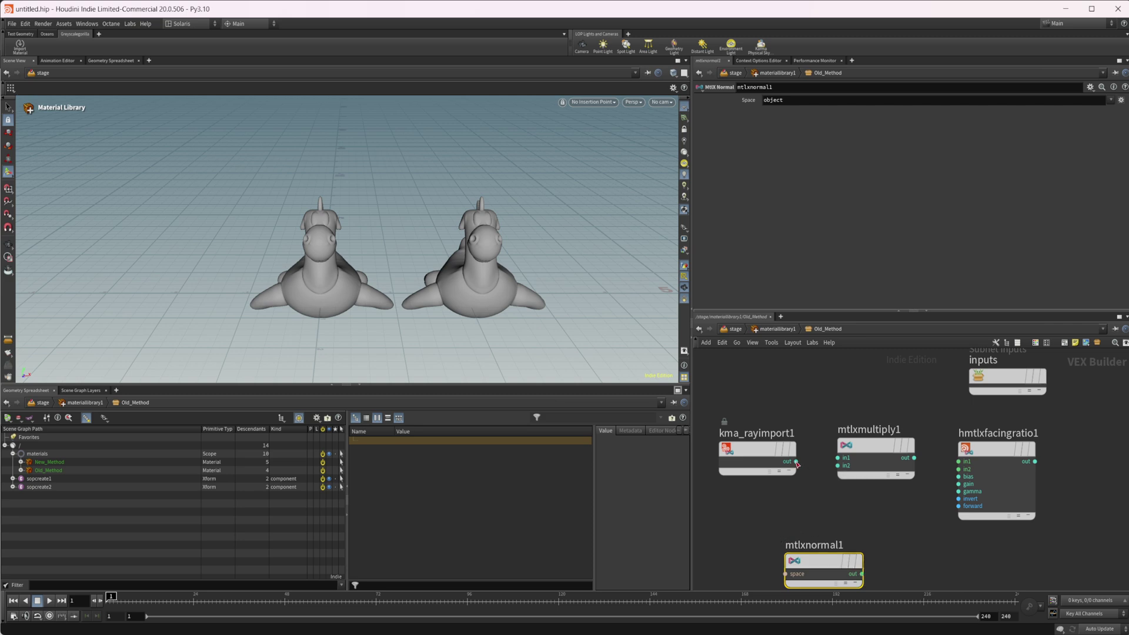
drag(797, 462, 837, 458)
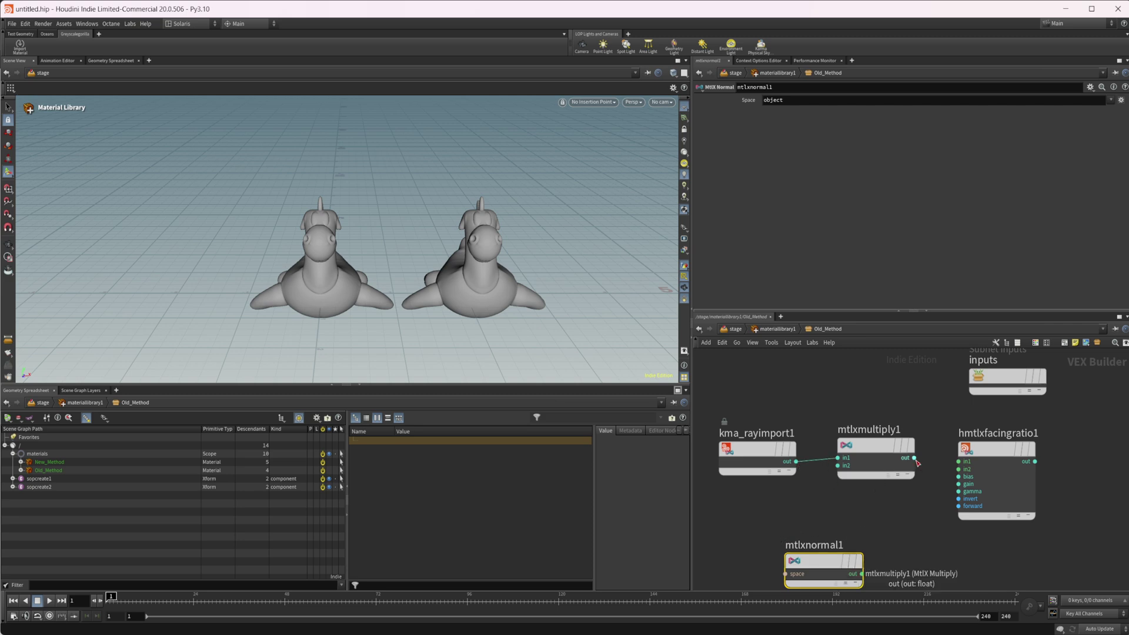
drag(914, 458, 959, 461)
middle_drag(877, 549, 810, 534)
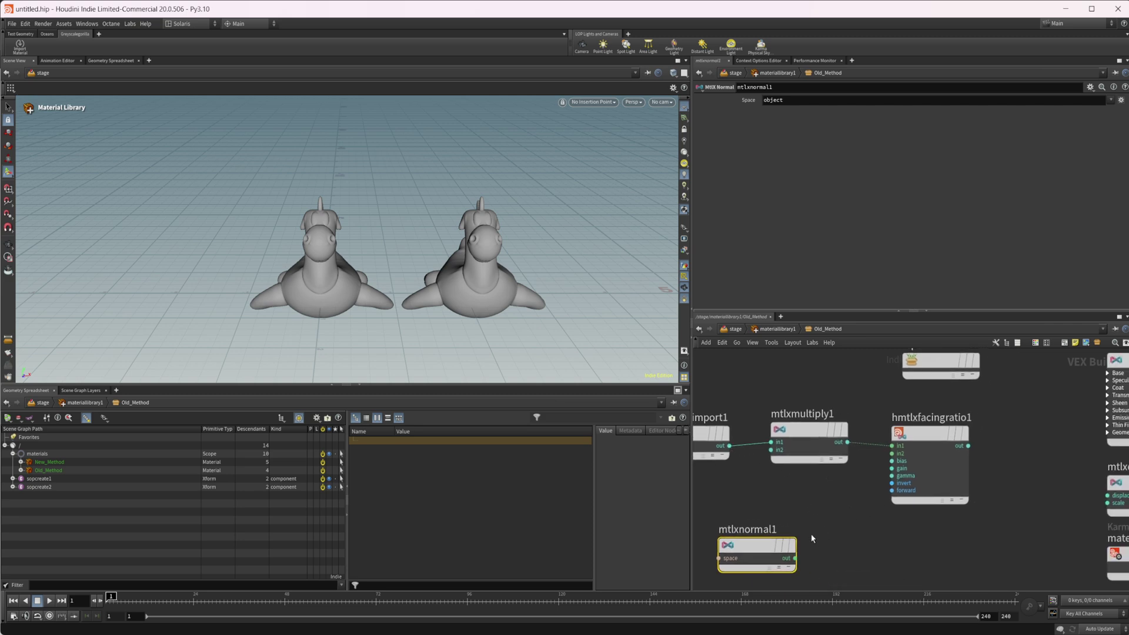
drag(794, 558, 892, 453)
Set the Karma Ray Import type to Vector3 and its variable name to ray:direction.
middle_drag(815, 520, 894, 533)
click(779, 454)
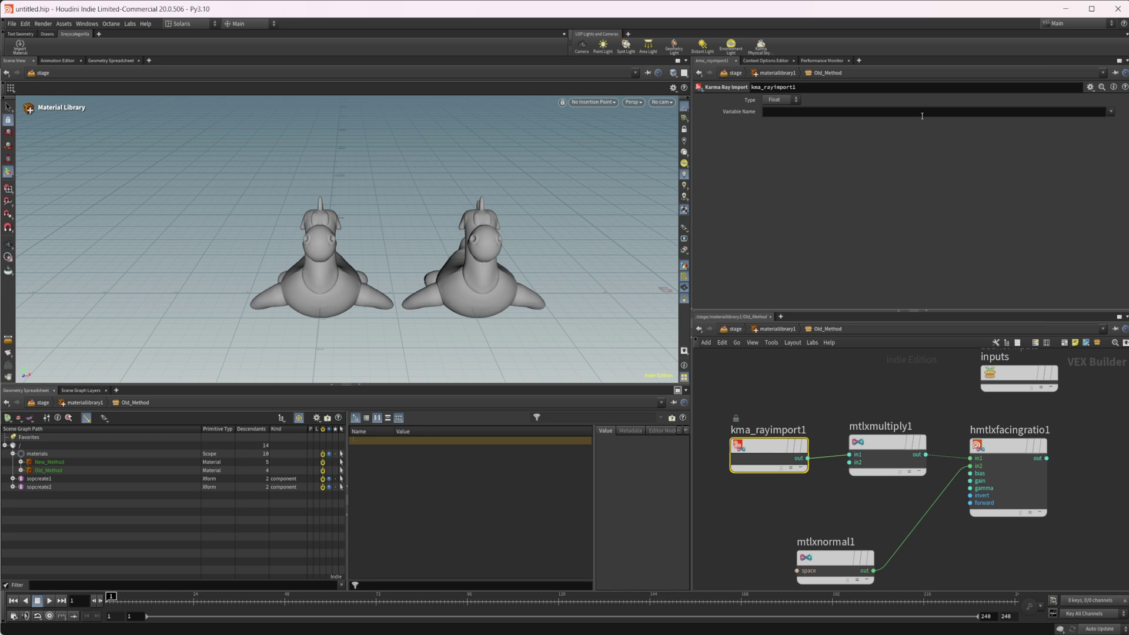
click(779, 100)
click(776, 138)
click(1111, 112)
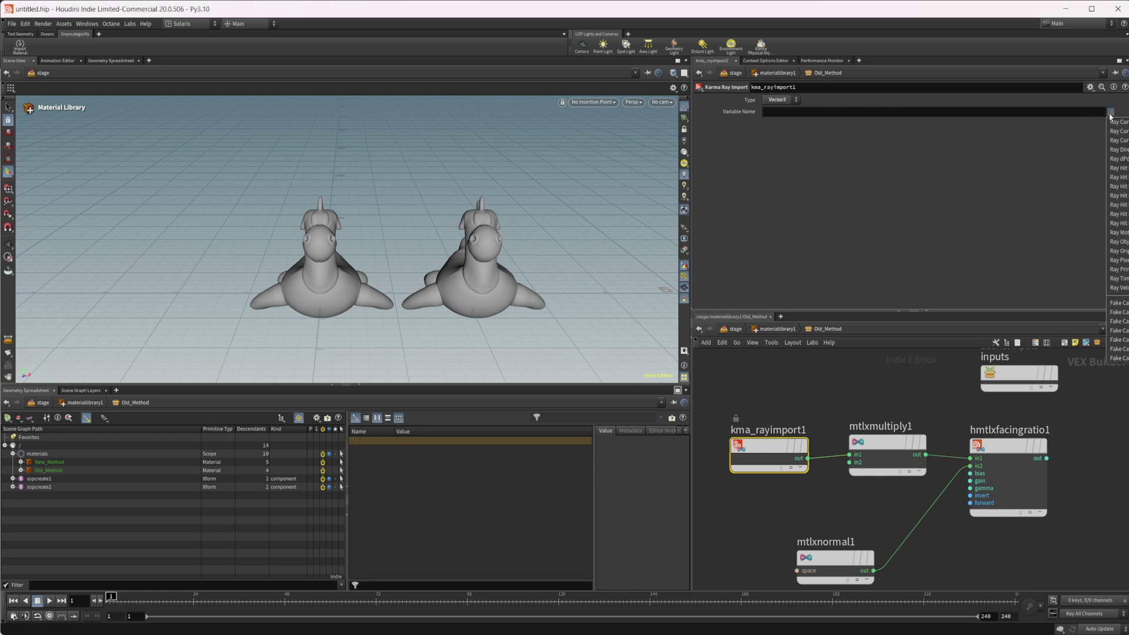
click(1120, 149)
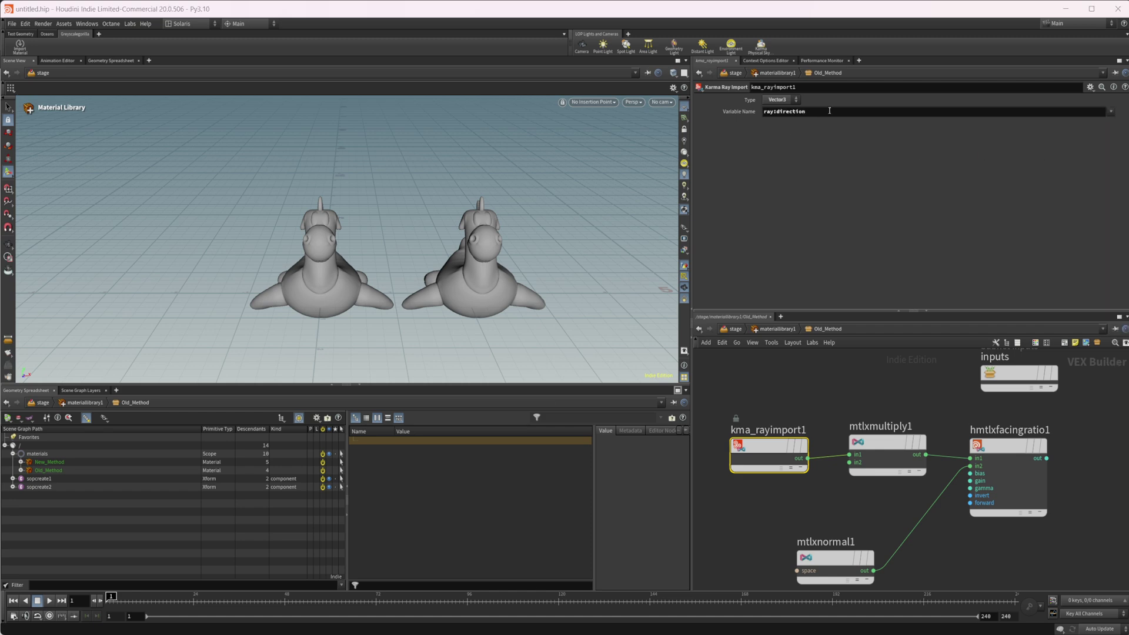
Add a MtlX Mix node after the facing ratio and connect the facing ratio's output to its mix input.
mouse_move(834, 518)
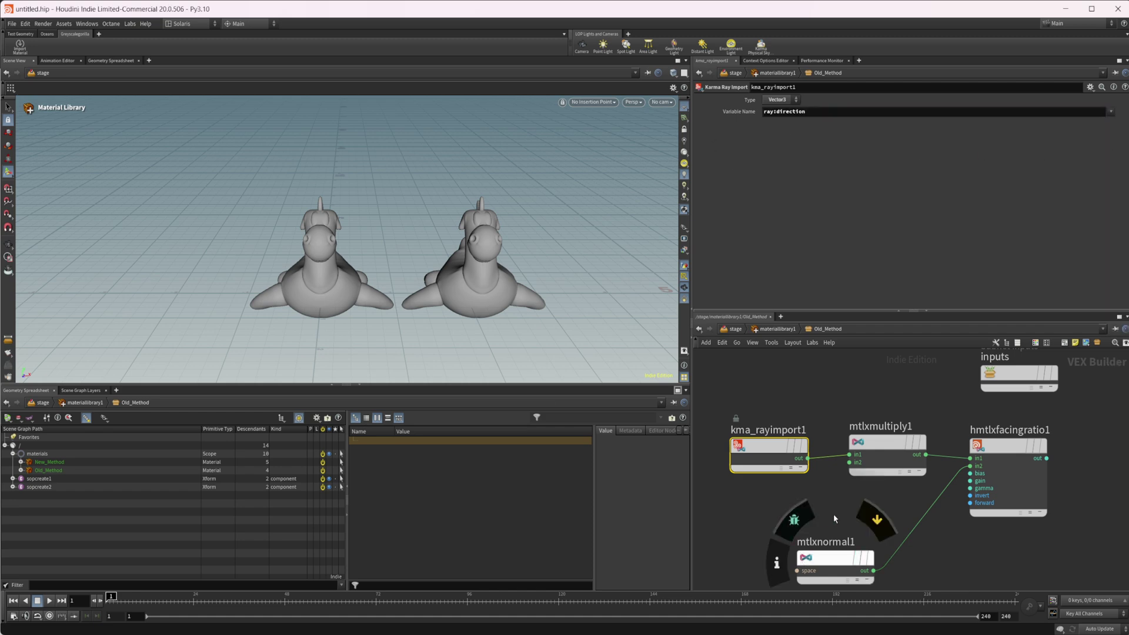
middle_drag(834, 518, 722, 519)
click(900, 442)
middle_drag(1002, 466, 941, 480)
key(Tab)
text(m)
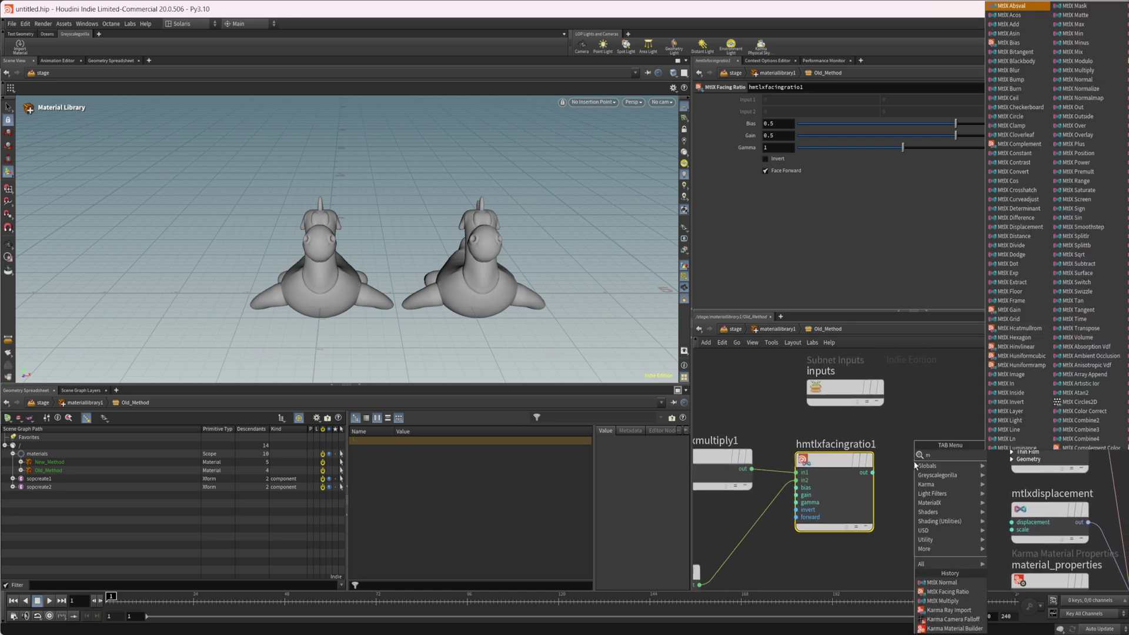
text(ix)
key(Return)
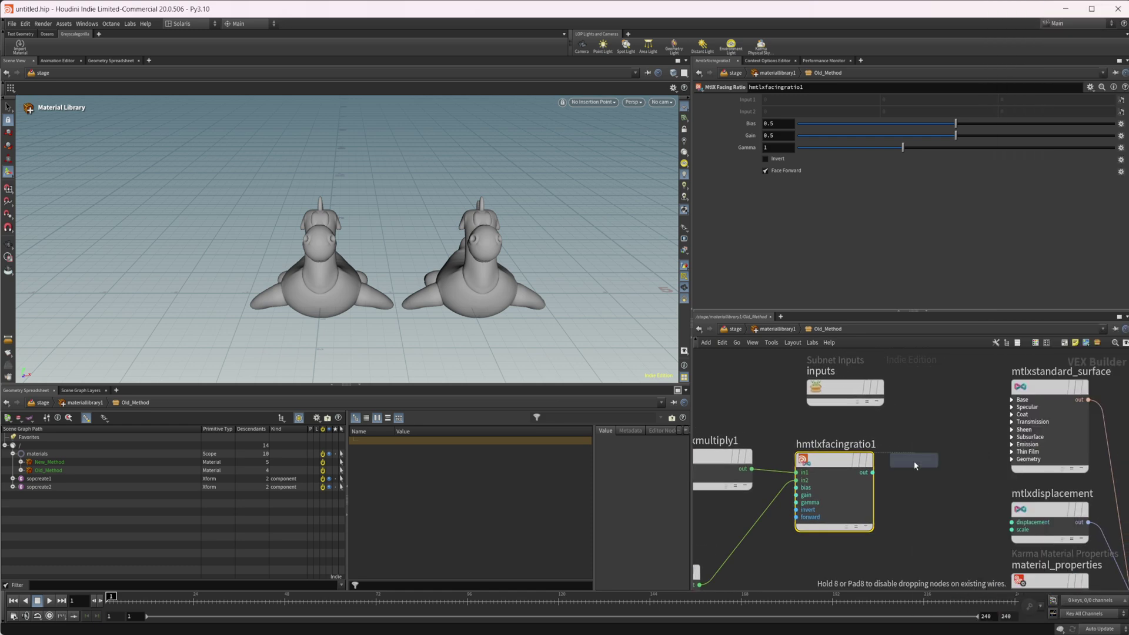
click(914, 464)
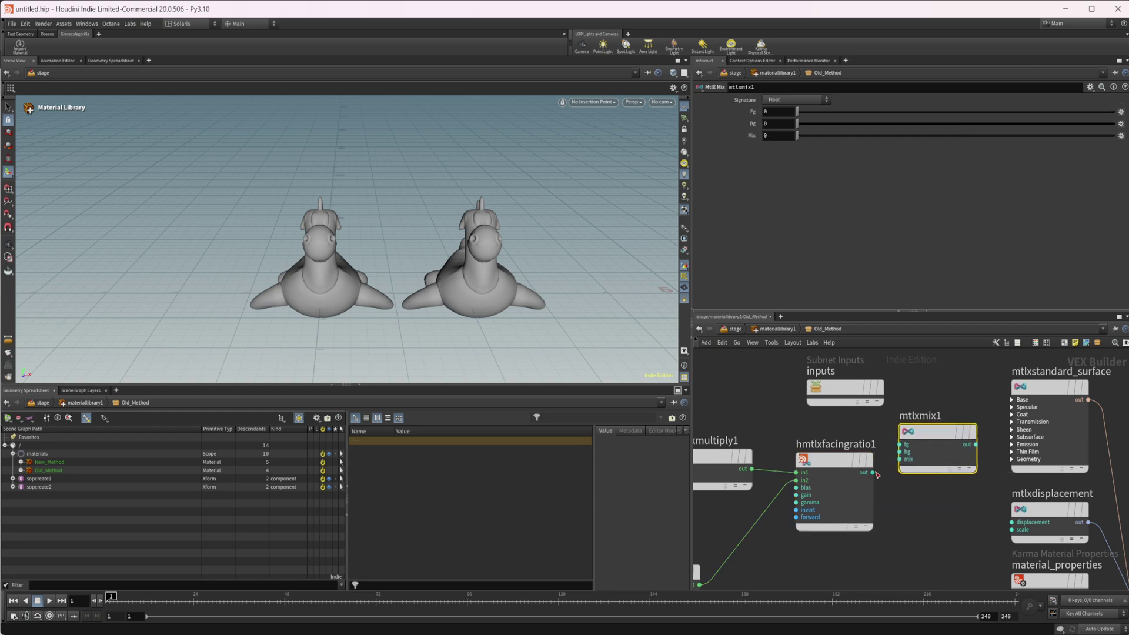
click(917, 493)
Set the MtlX Multiply signature to Vector 3 (FA) and its Input 2 to -1.
middle_drag(870, 512, 988, 516)
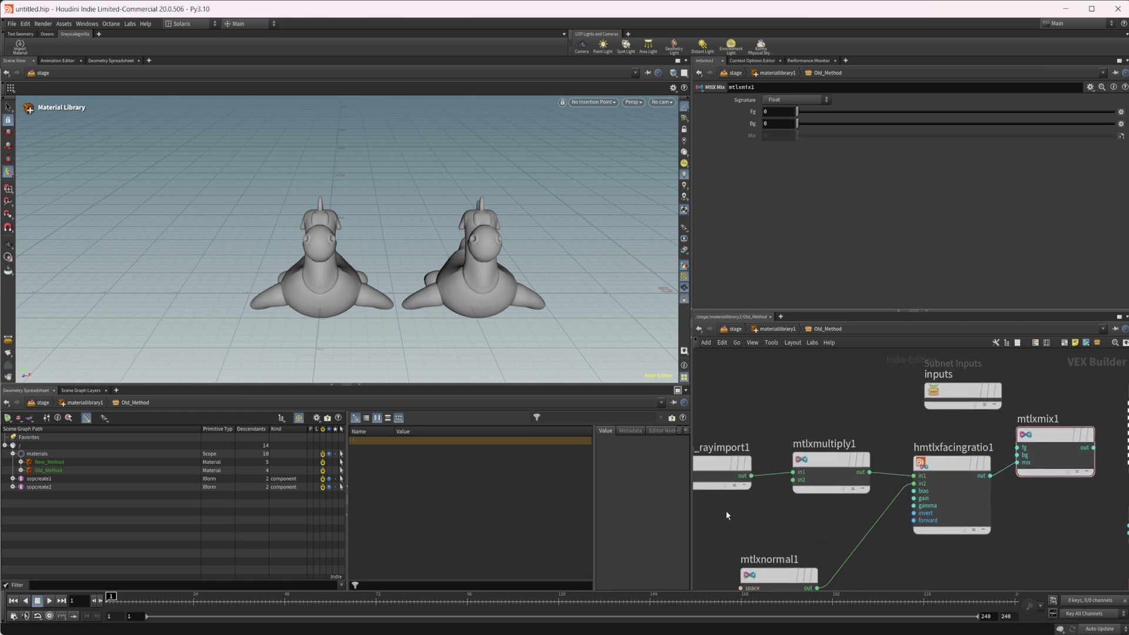
click(828, 458)
click(786, 100)
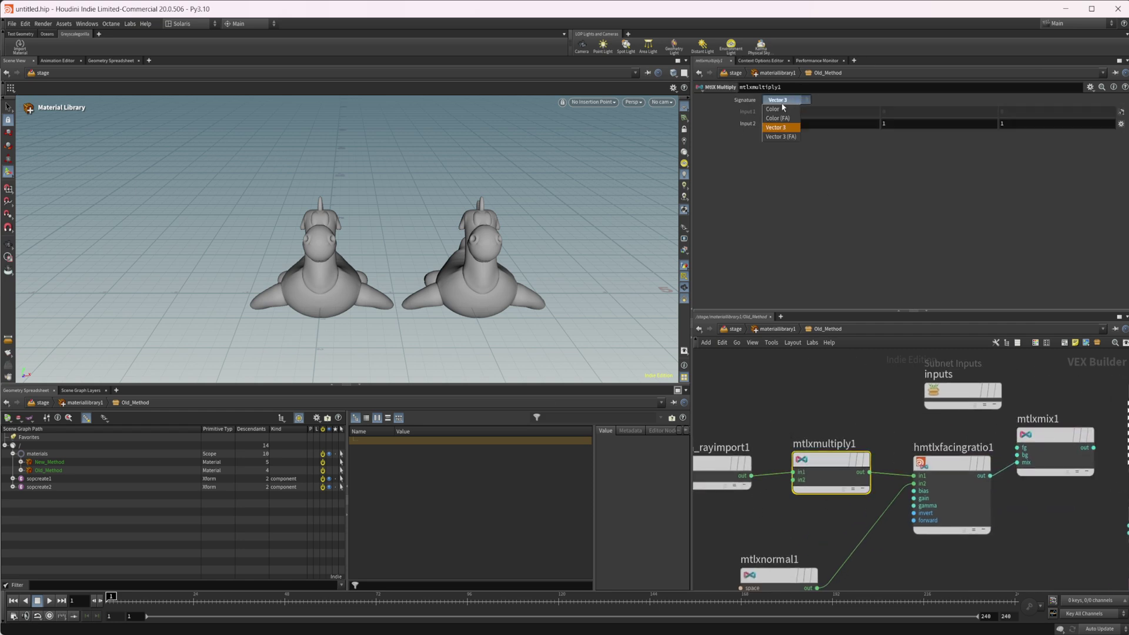
click(782, 136)
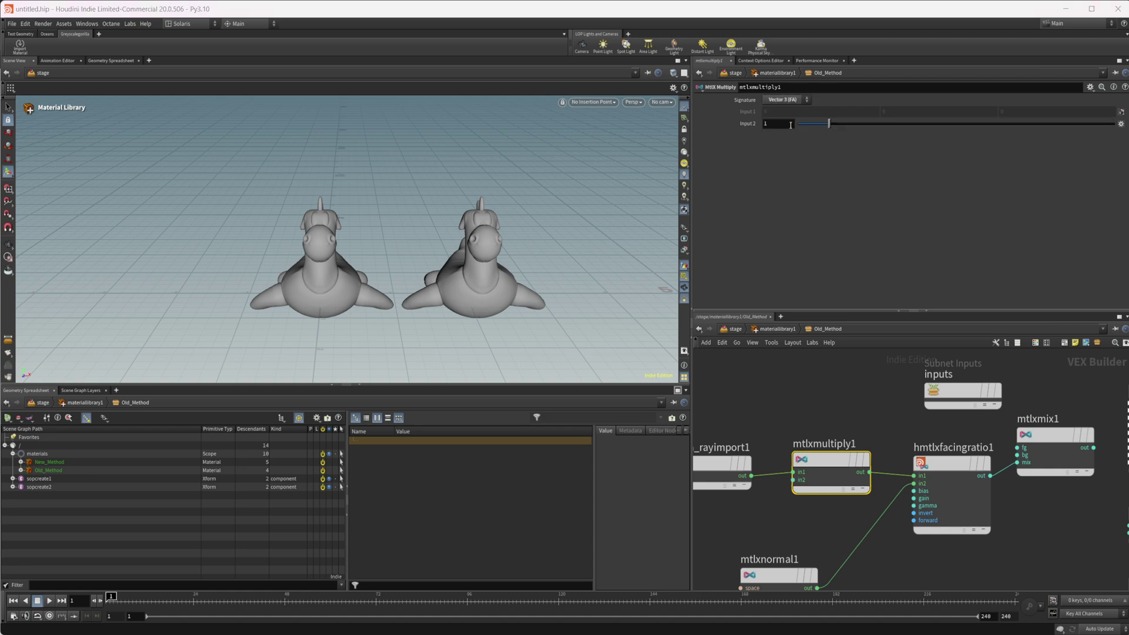
click(790, 124)
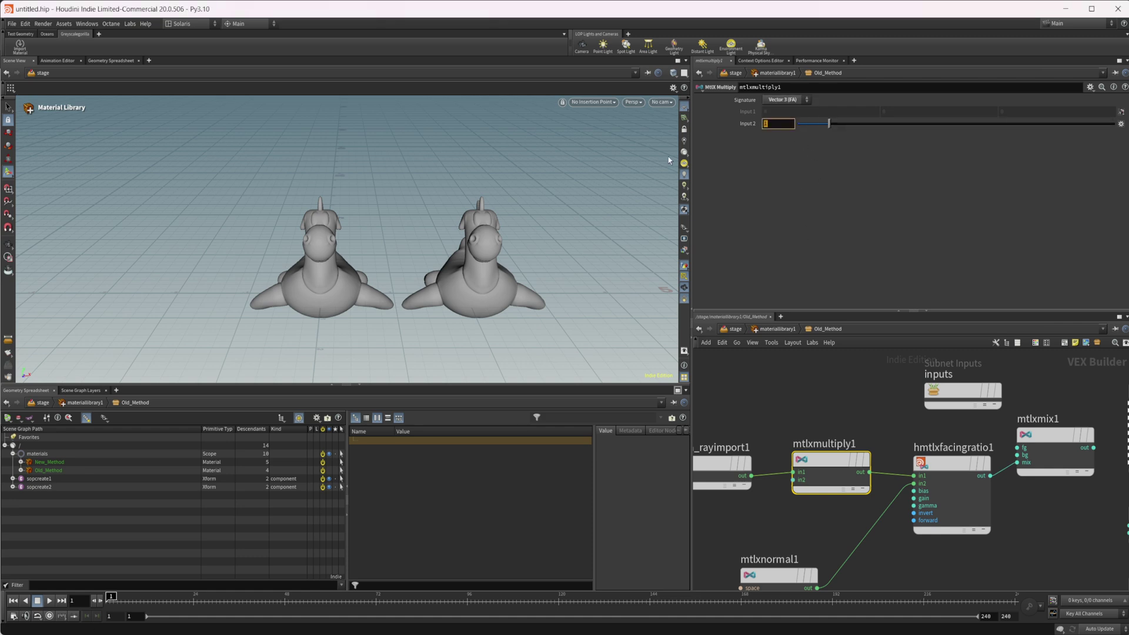
text(-1)
key(Return)
Connect the MtlX Mix output to the Base inputs of the MtlX standard surface.
middle_drag(1022, 532, 916, 554)
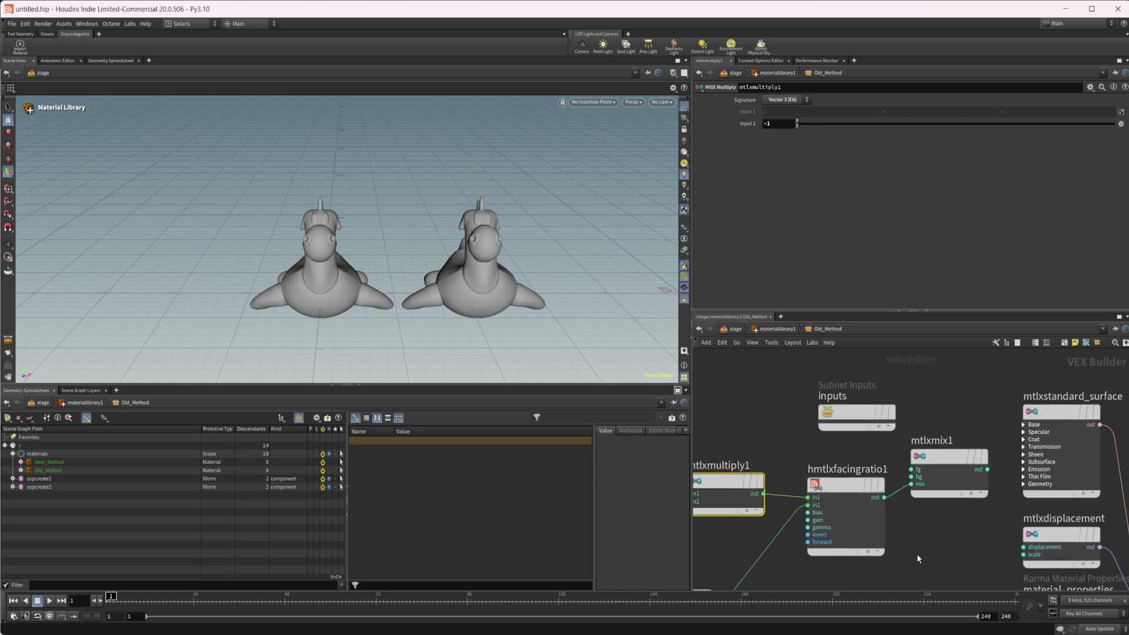
drag(989, 469, 1023, 425)
Set the MtlX Mix signature to Color, with blue (0, 0, 1) as Fg and pink (1, 0, 0.5) as Bg.
middle_drag(928, 543, 972, 506)
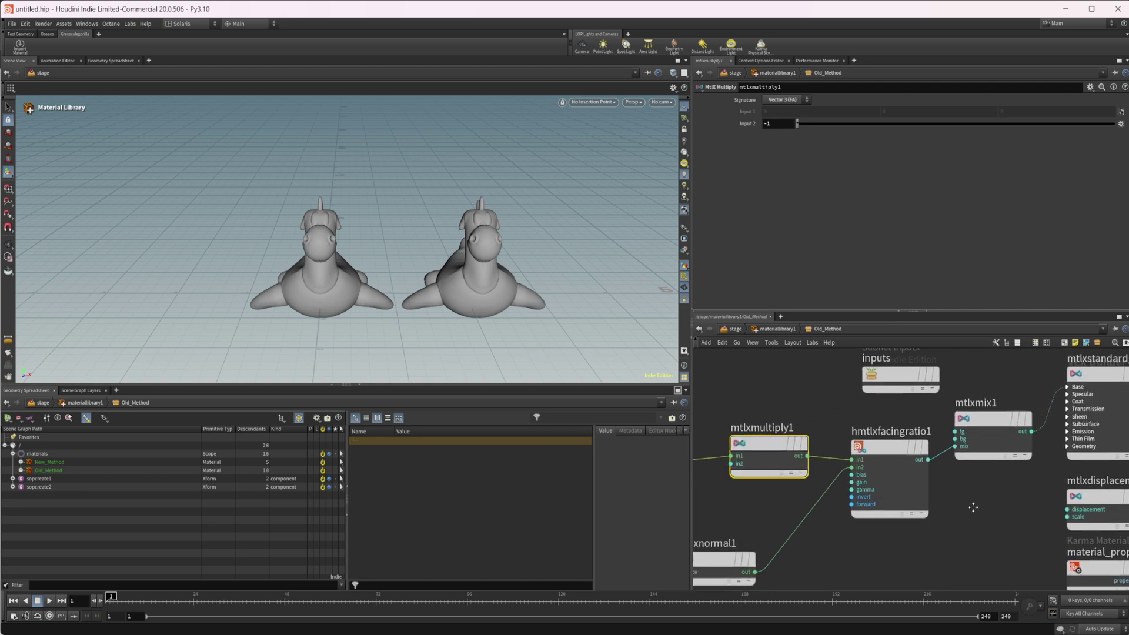
click(982, 432)
click(795, 99)
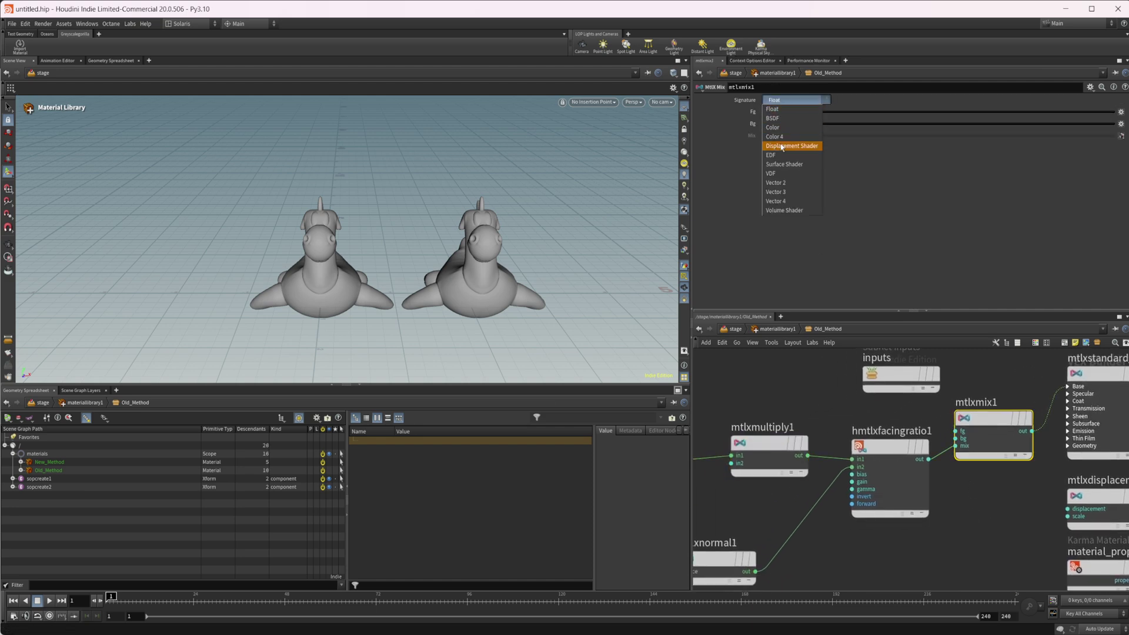
click(782, 125)
click(788, 112)
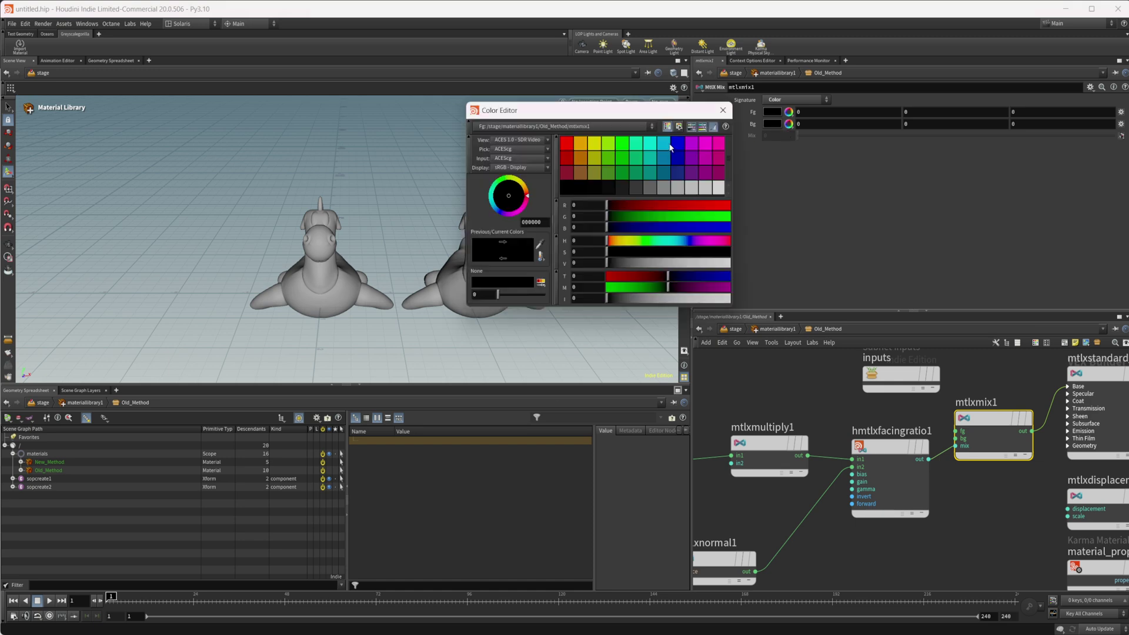
click(677, 144)
click(723, 110)
click(788, 124)
click(721, 143)
click(722, 110)
Set the Base Color of the Karma Camera Falloff in the New_Method material to blue (0, 0, 1).
key(u)
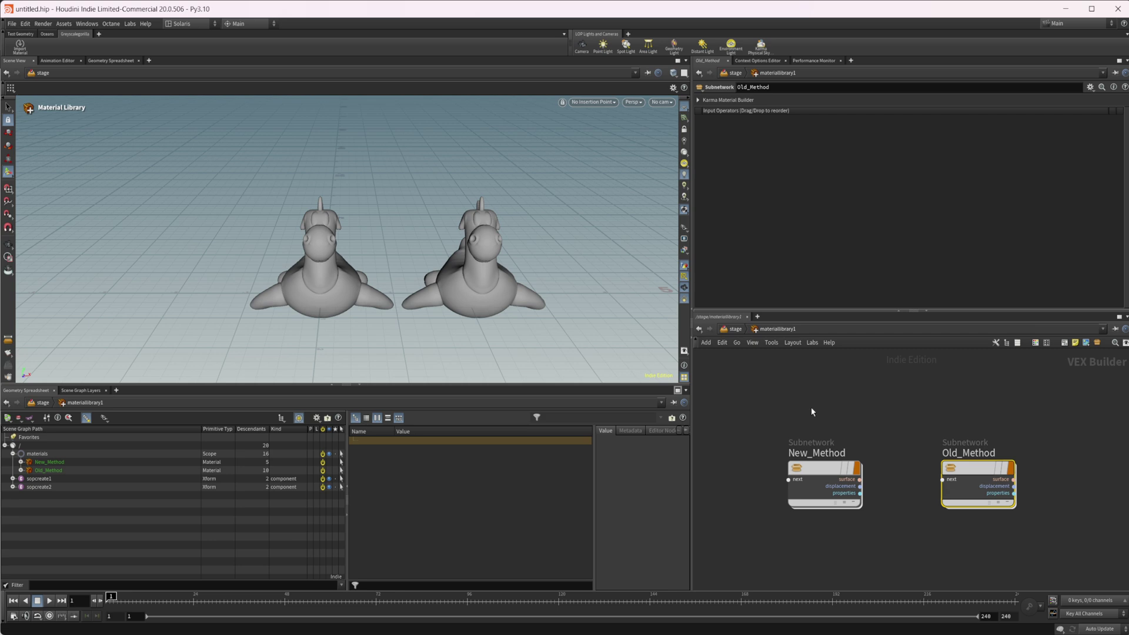
double_click(820, 470)
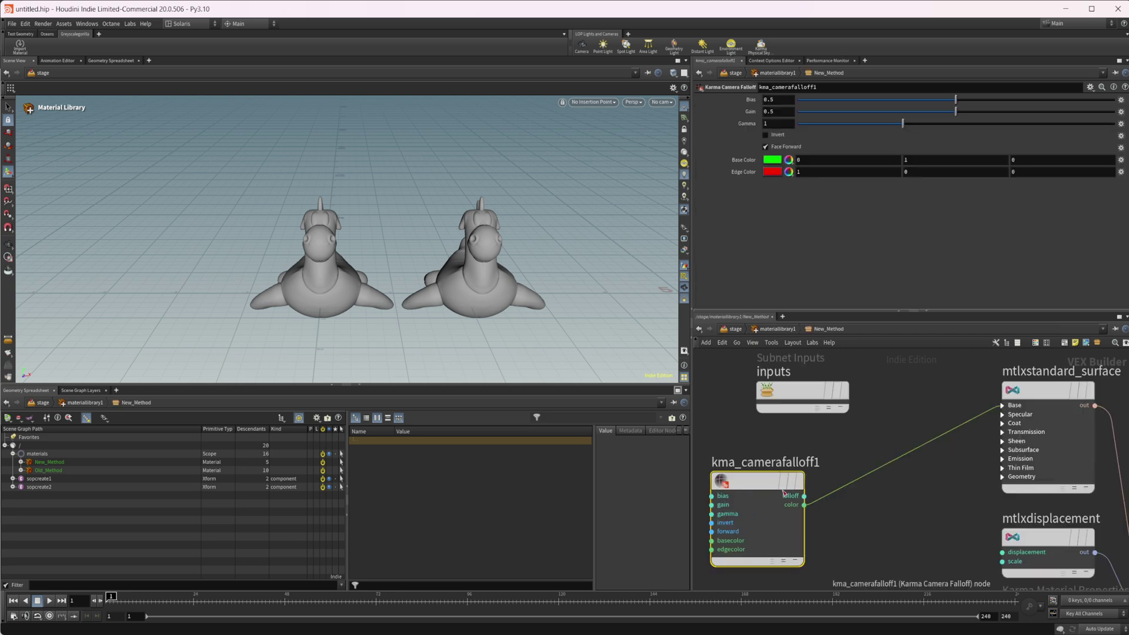
middle_drag(879, 424, 926, 428)
click(788, 160)
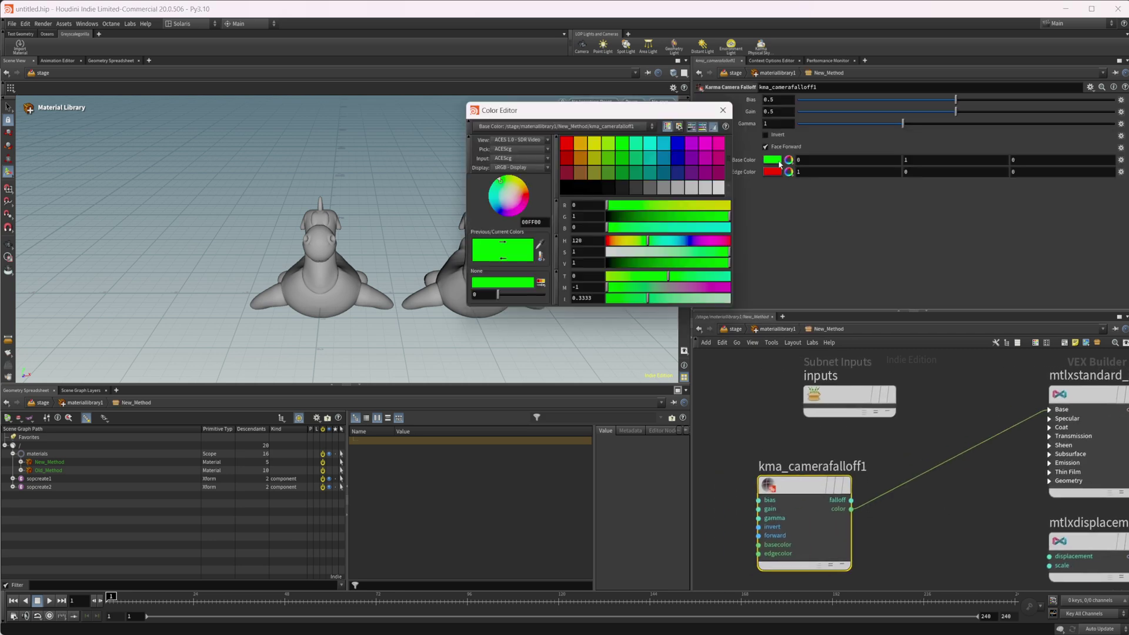
click(683, 145)
click(723, 109)
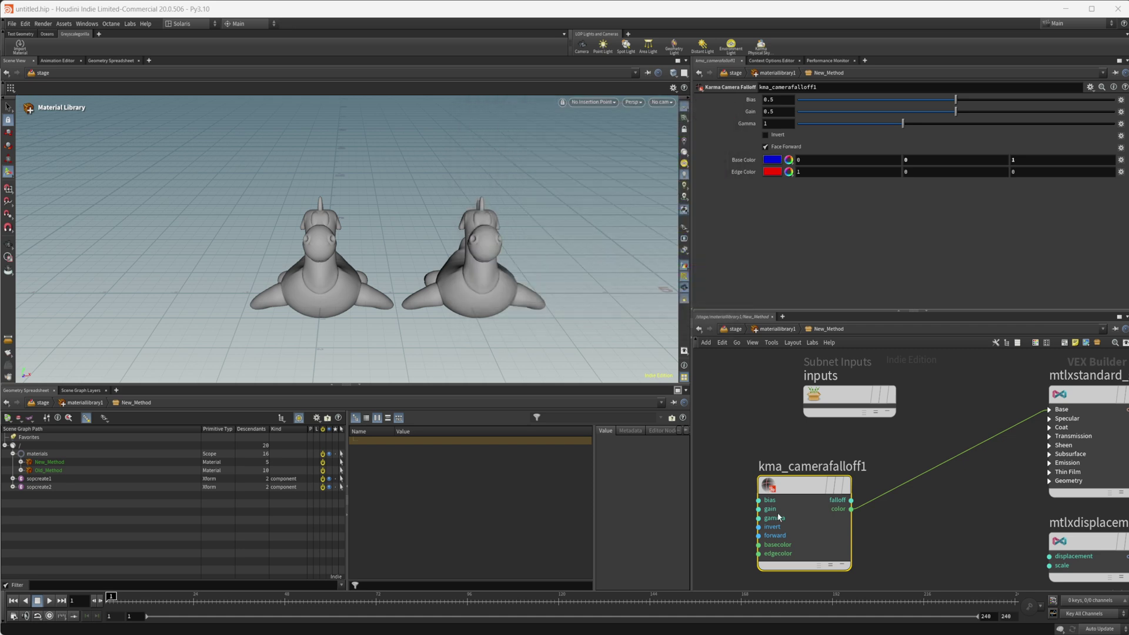
Set the Karma Camera Falloff's Edge Color to pink (1, 0, 0.5).
click(788, 175)
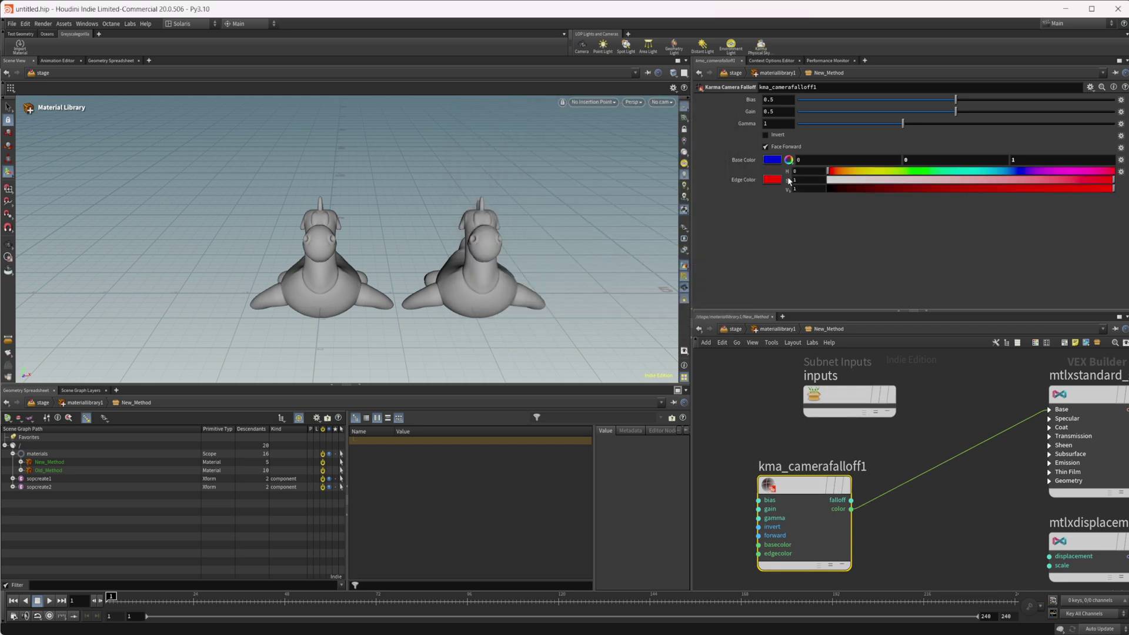
click(787, 180)
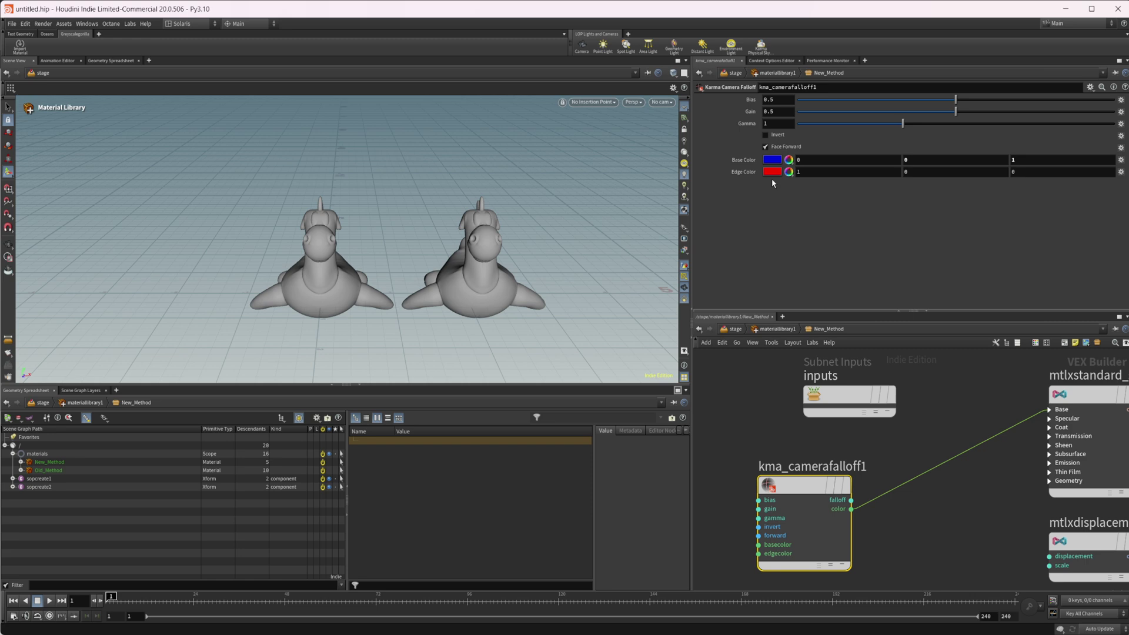
click(771, 179)
click(719, 143)
click(722, 110)
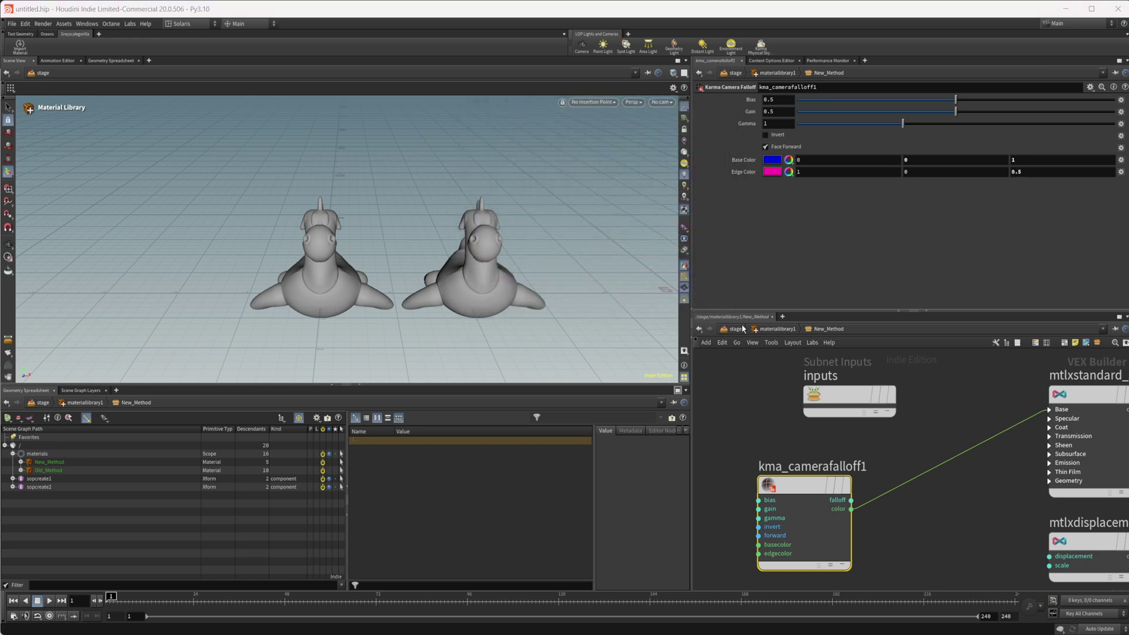
Add a rule for the New_Method material to the Material Linker on the stage.
click(735, 329)
click(834, 490)
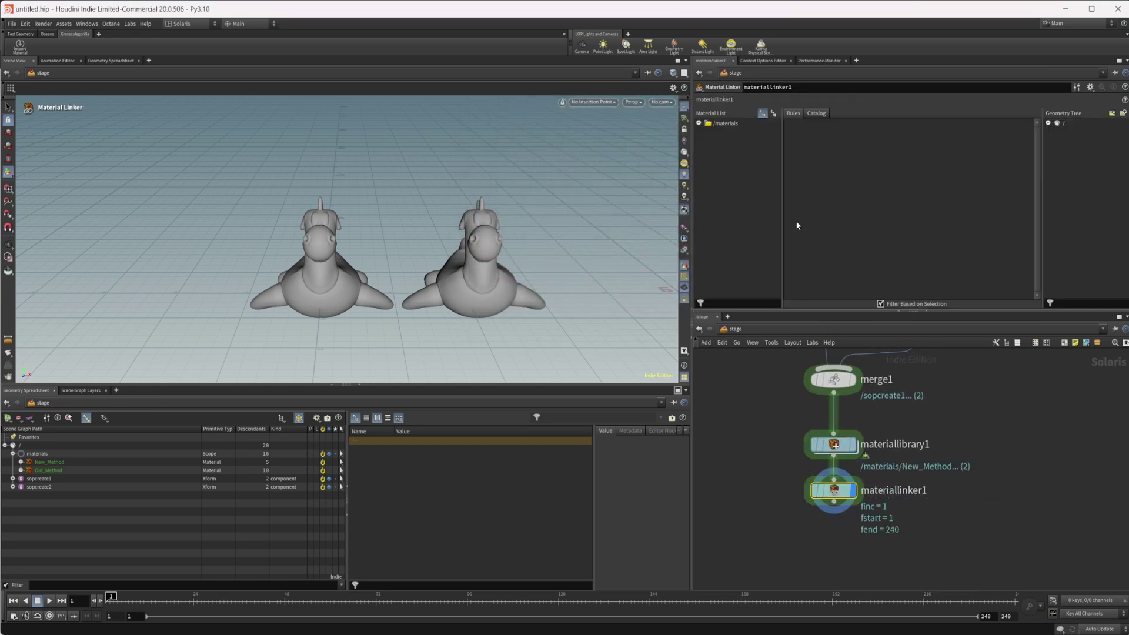
click(1048, 123)
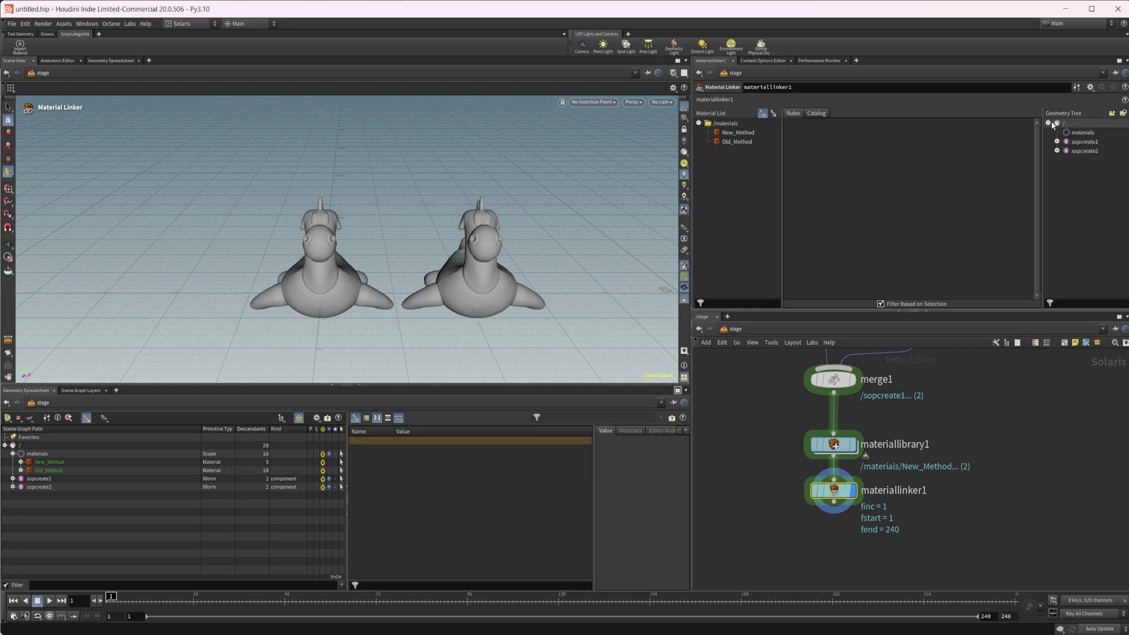
drag(747, 133, 1023, 172)
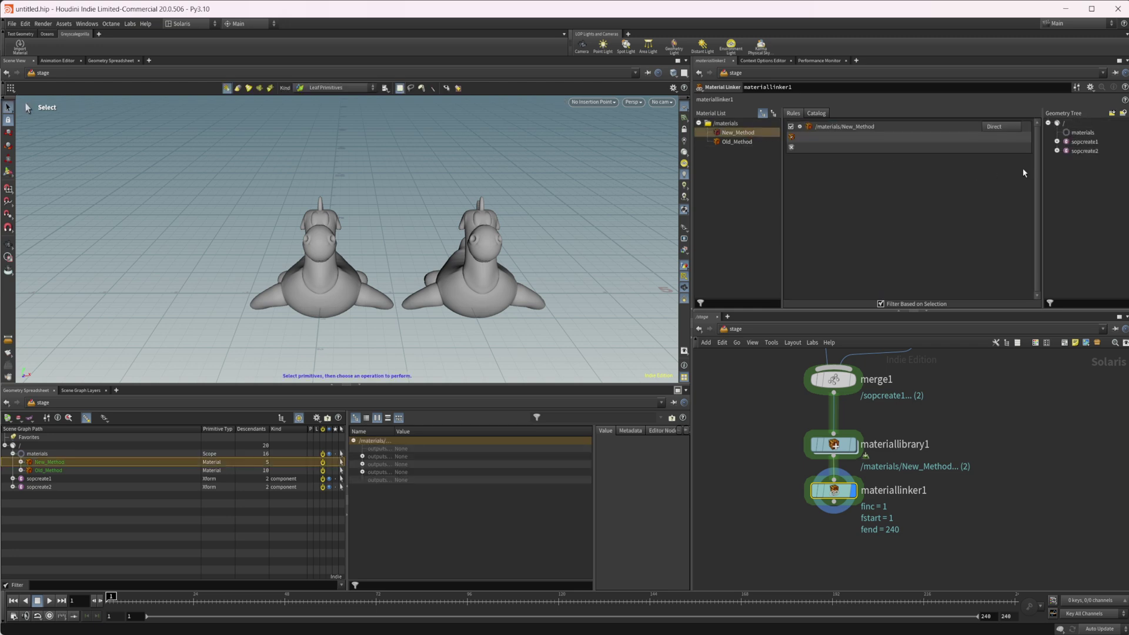
Rename the sopcreate1 node as New_Method.
middle_drag(957, 461, 994, 591)
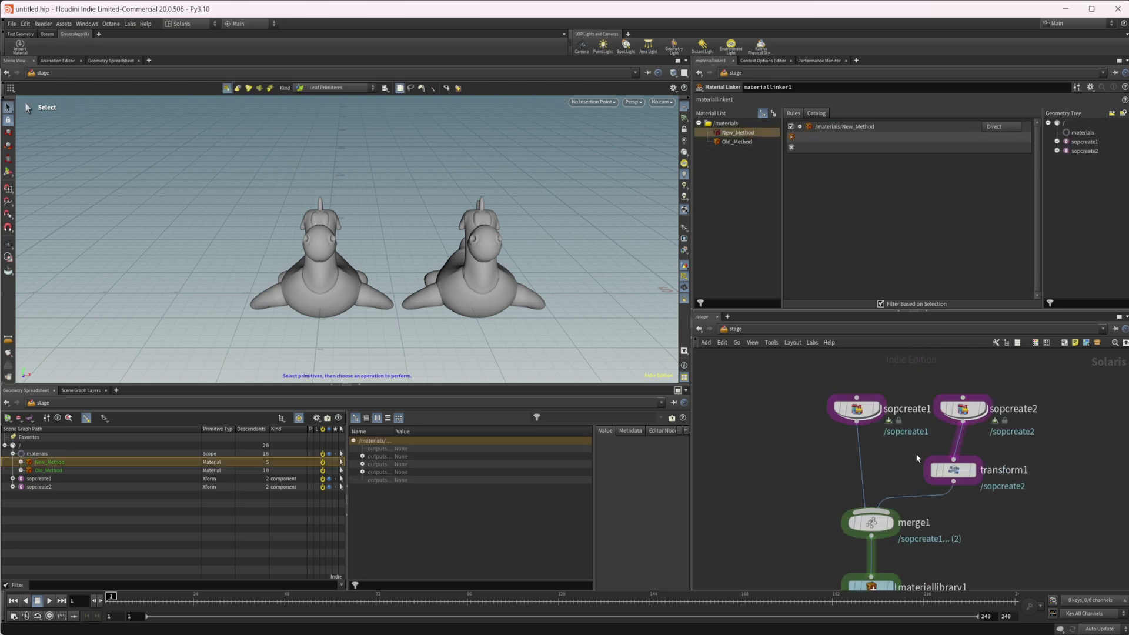
double_click(901, 411)
text(N)
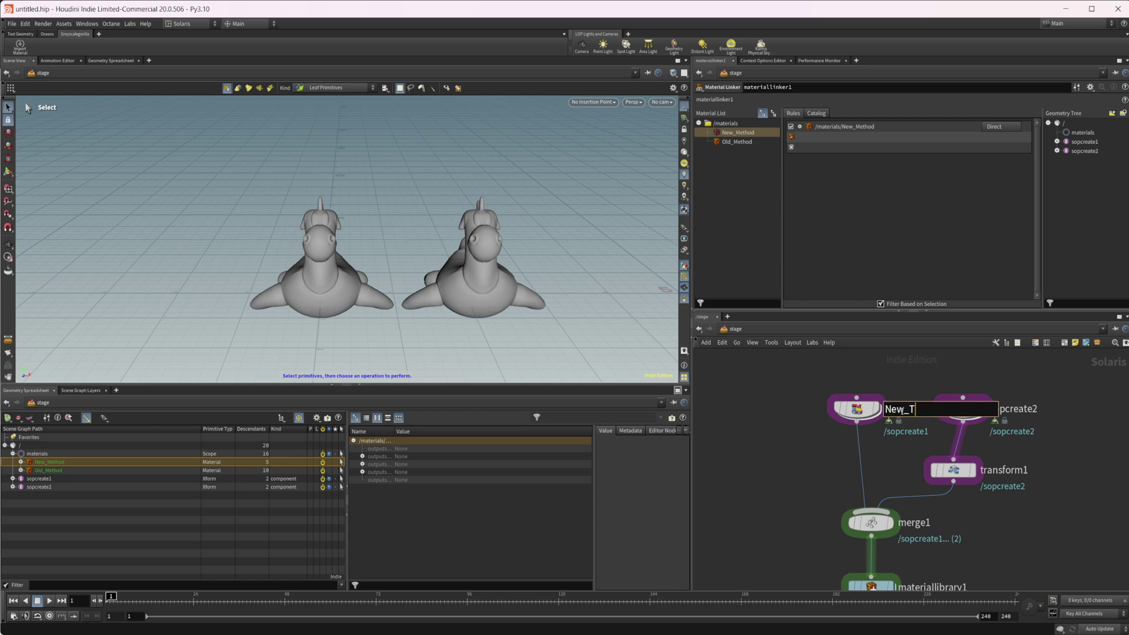
text(ew_Method)
key(Return)
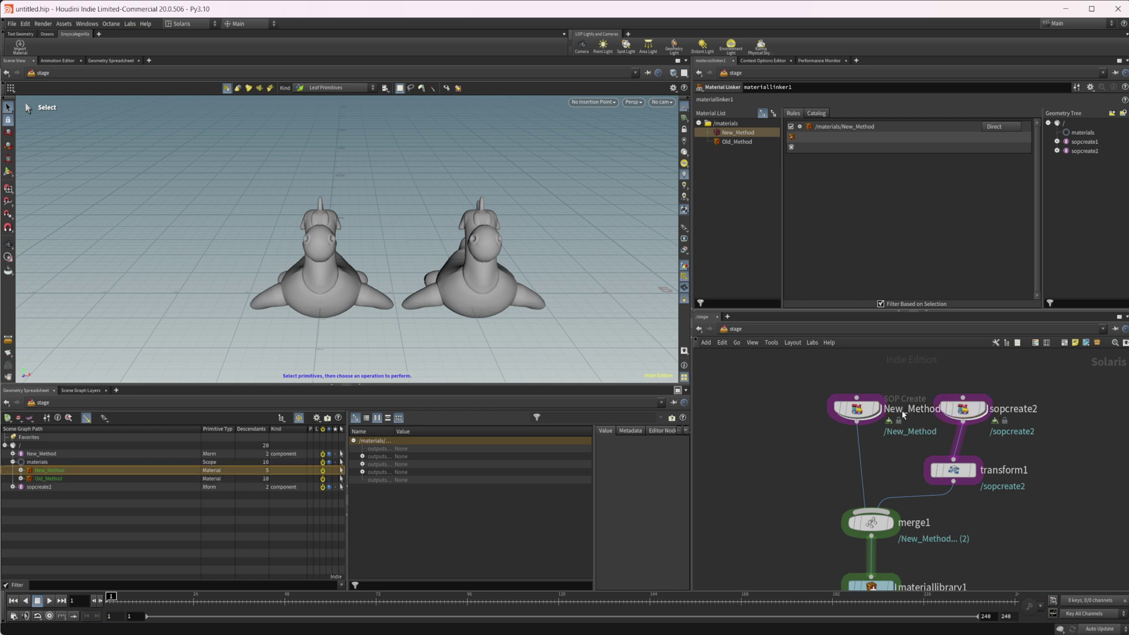
Rename the sopcreate2 node as Old_Method.
double_click(1010, 409)
text(Ol)
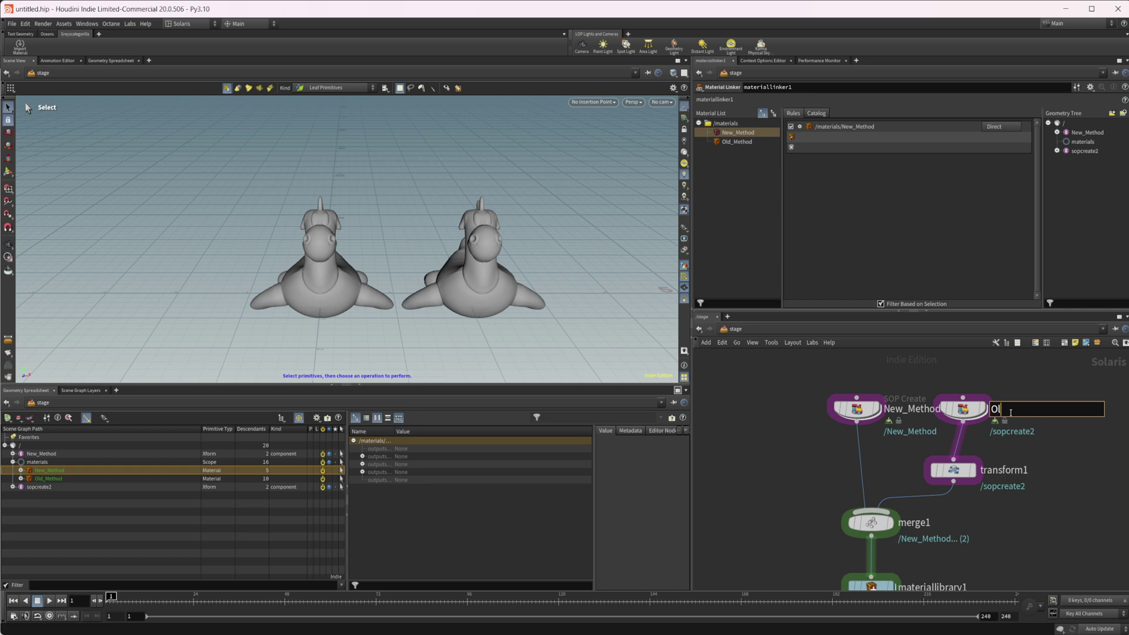
text(d_Method)
key(Return)
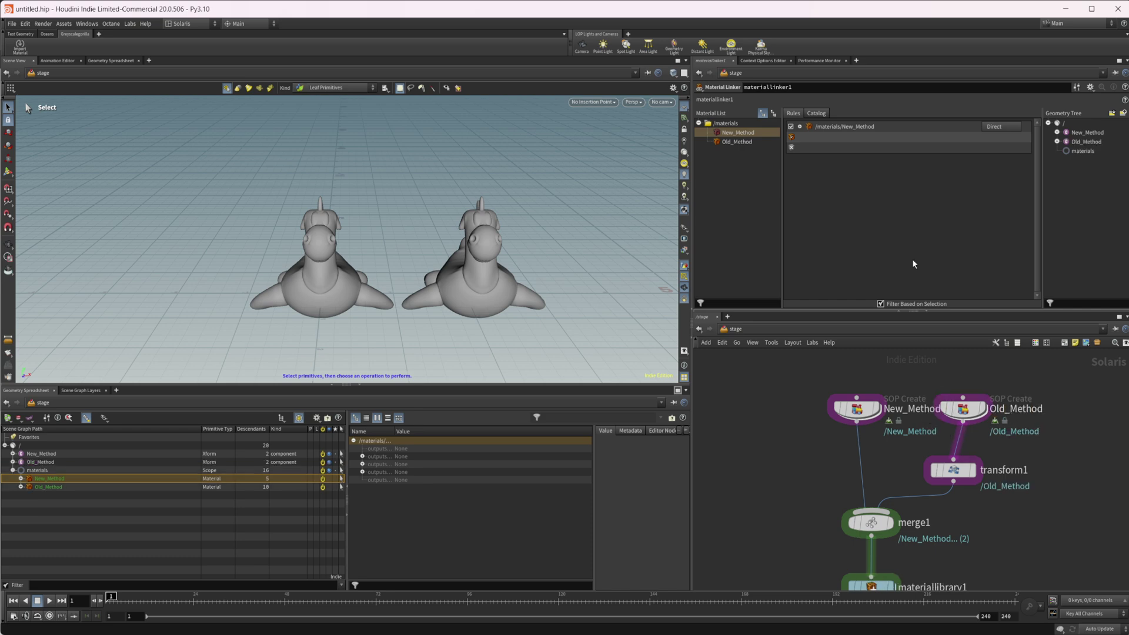
Assign the New_Method geometry to the New_Method material rule in the Material Linker.
drag(1088, 141, 870, 137)
key(ctrl+z)
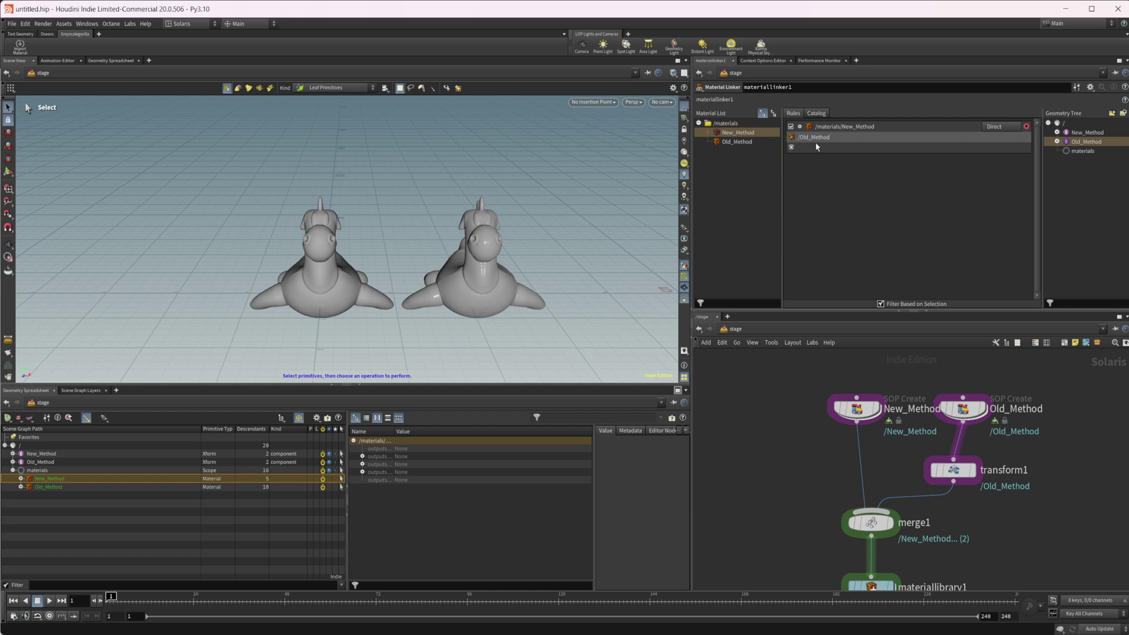
drag(1087, 133, 852, 137)
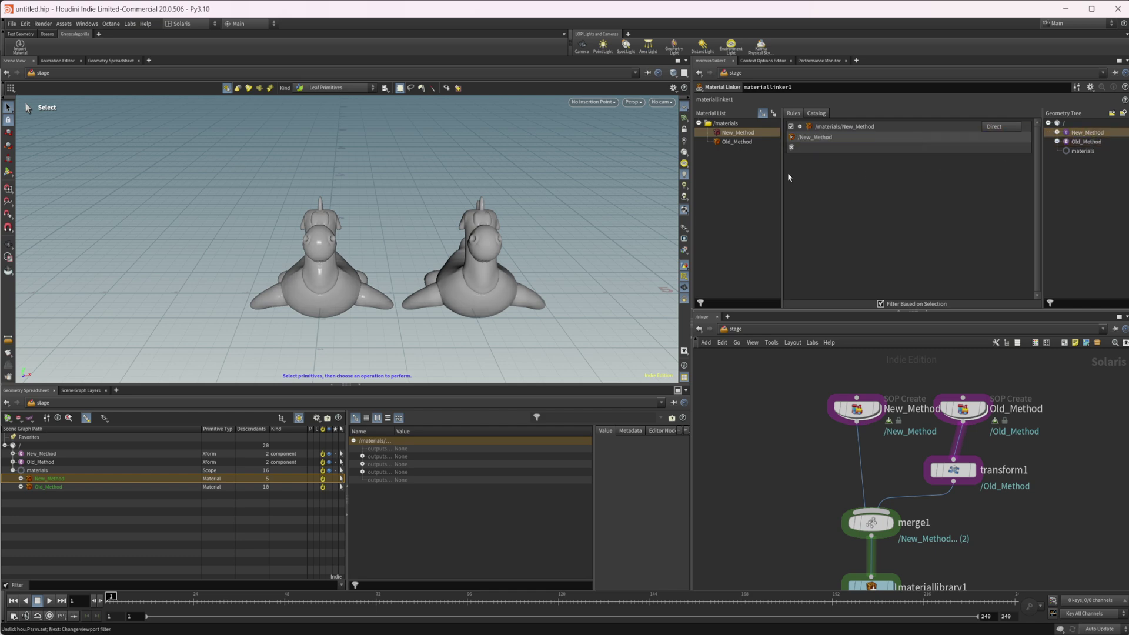
Add a rule for the Old_Method material and assign the Old_Method geometry to it.
click(736, 141)
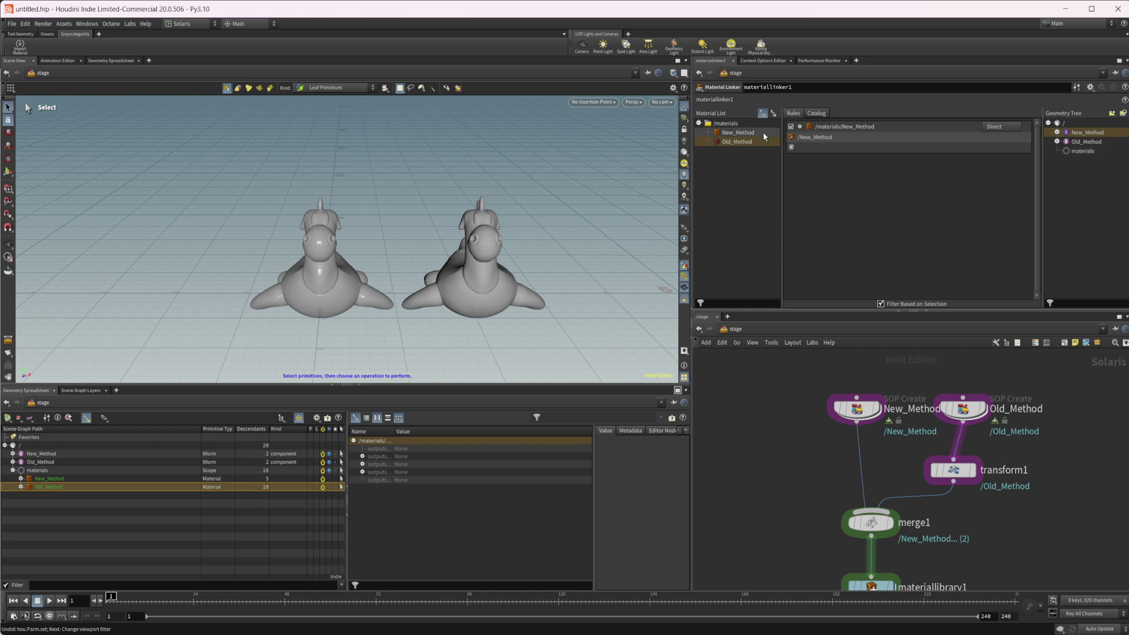
drag(737, 142, 959, 167)
drag(1115, 144, 890, 145)
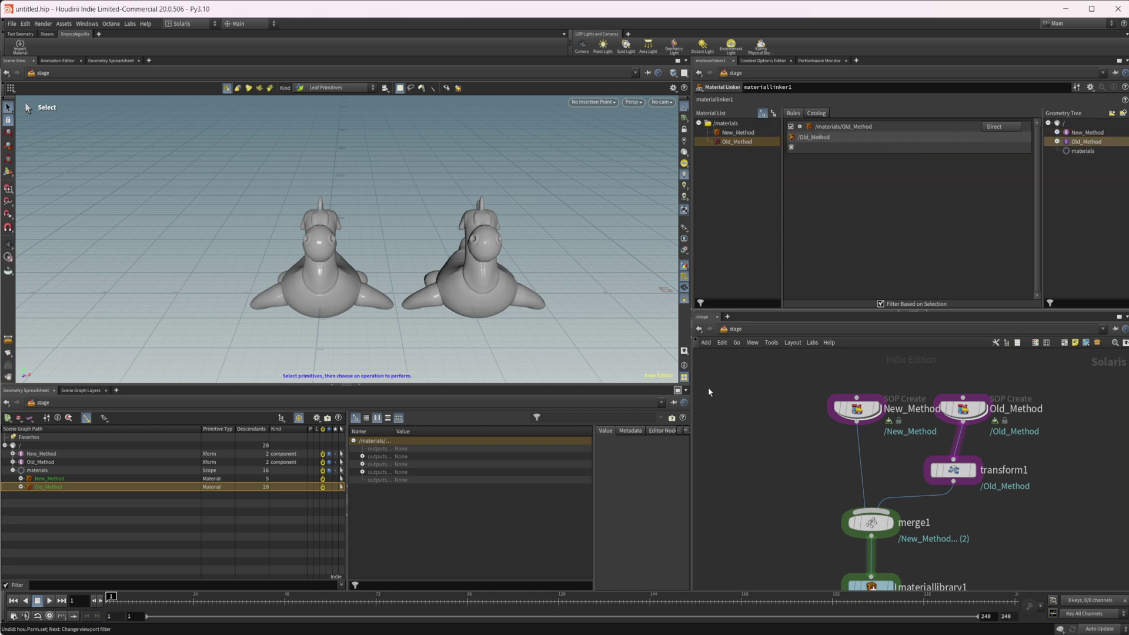
Set the specular Roughness of the New_Method material's standard surface to 0.775.
middle_drag(759, 482, 729, 433)
middle_drag(853, 537, 836, 475)
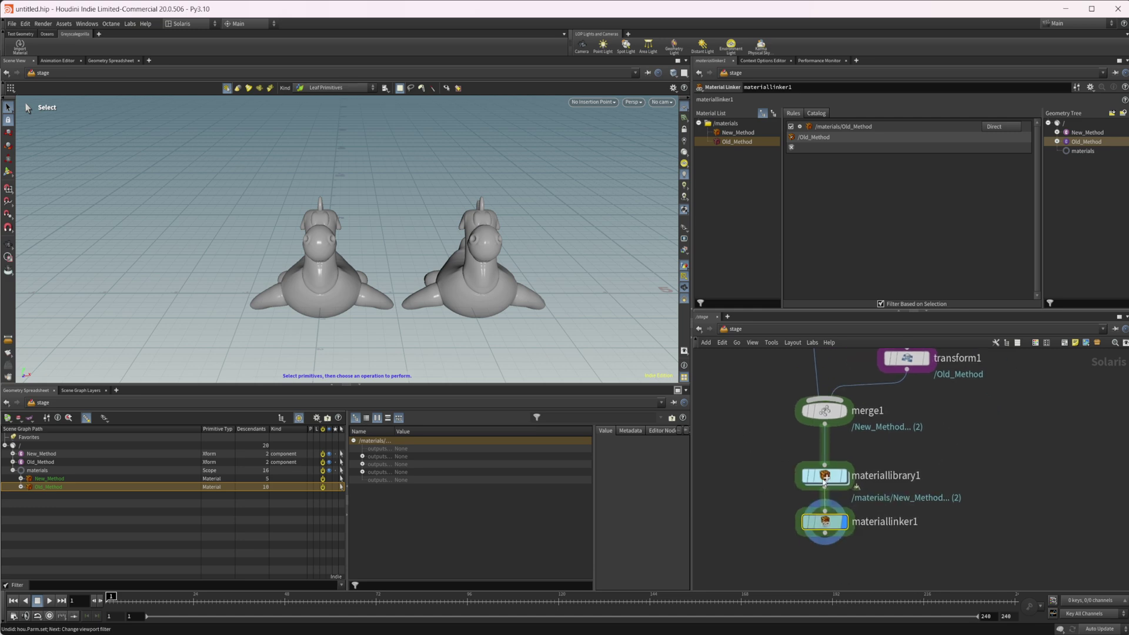
double_click(825, 480)
double_click(827, 478)
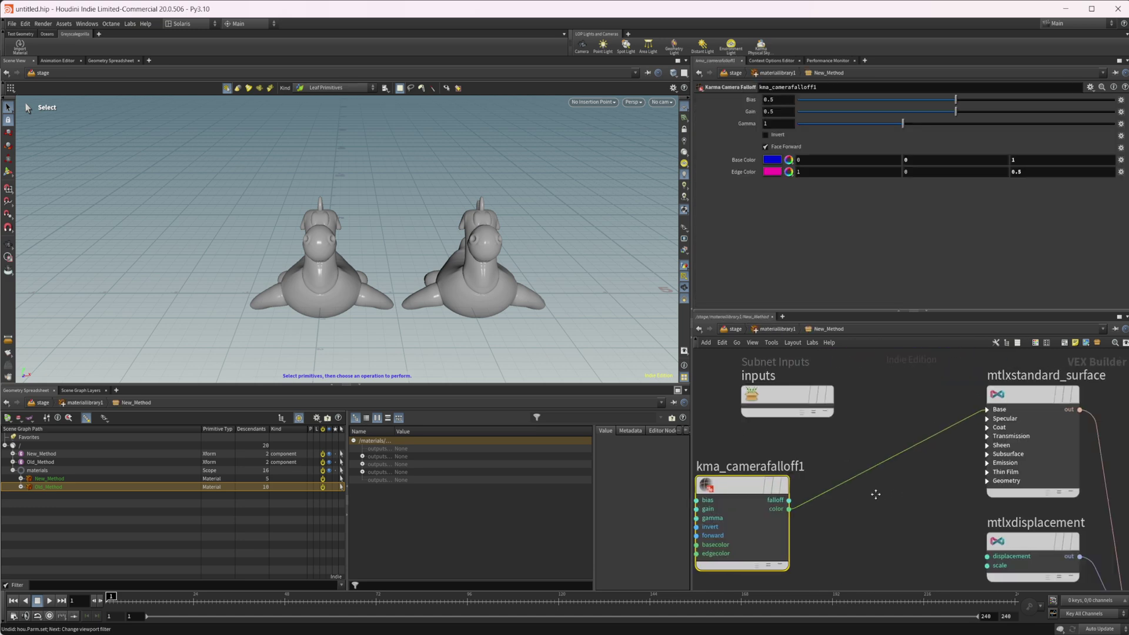
click(972, 390)
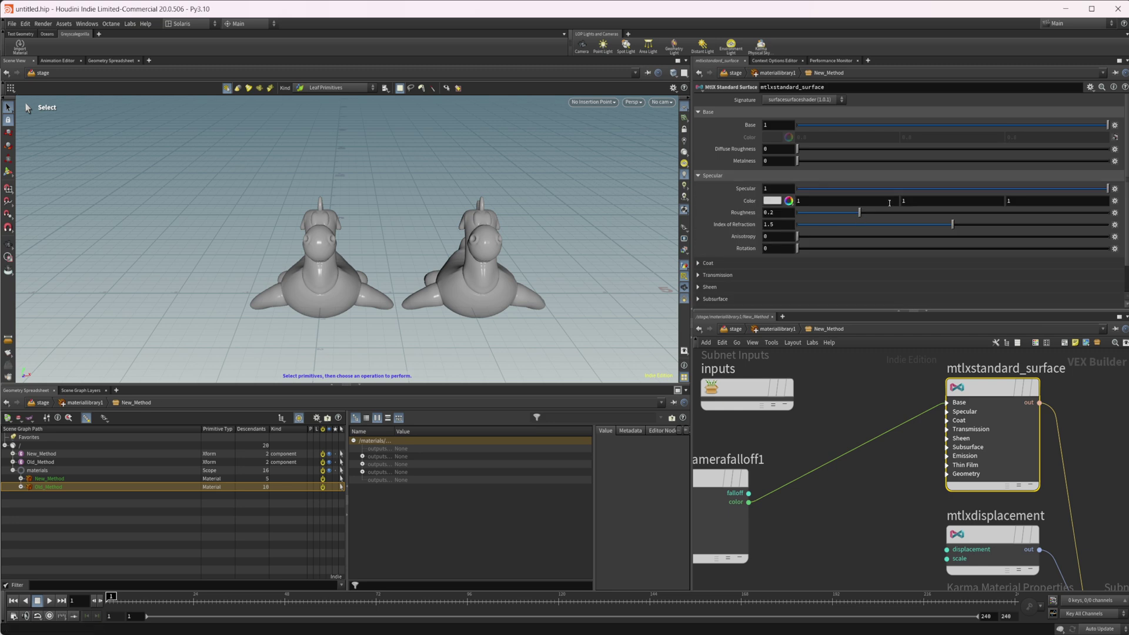
drag(1039, 214, 1037, 213)
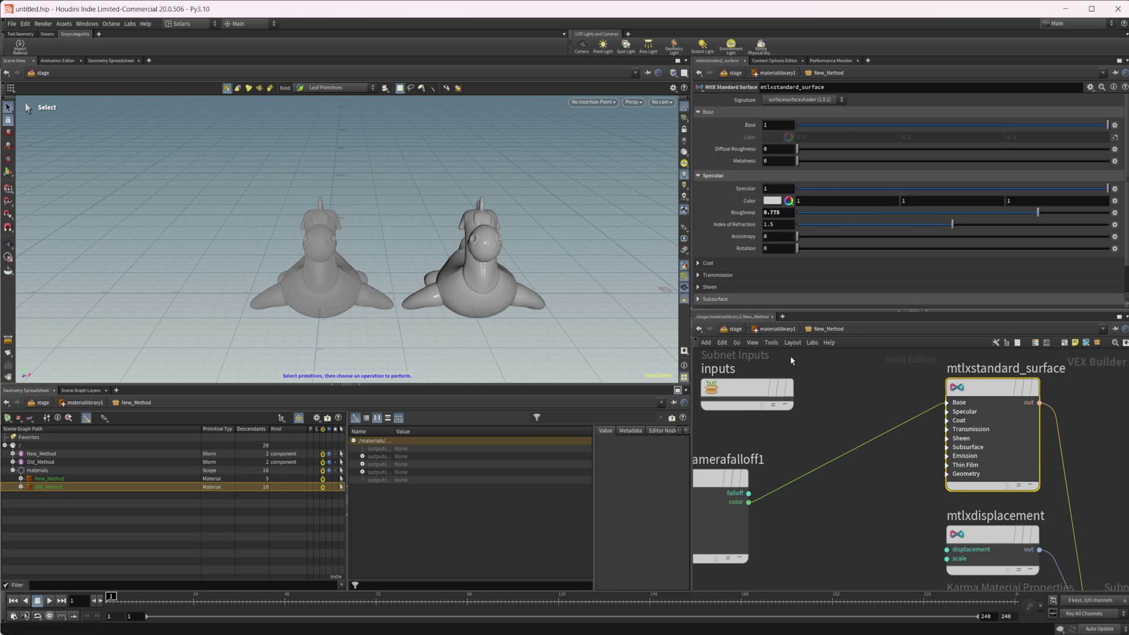
Set the specular Roughness of the Old_Method material's standard surface to 0.775 and return to the stage network.
click(773, 329)
double_click(965, 436)
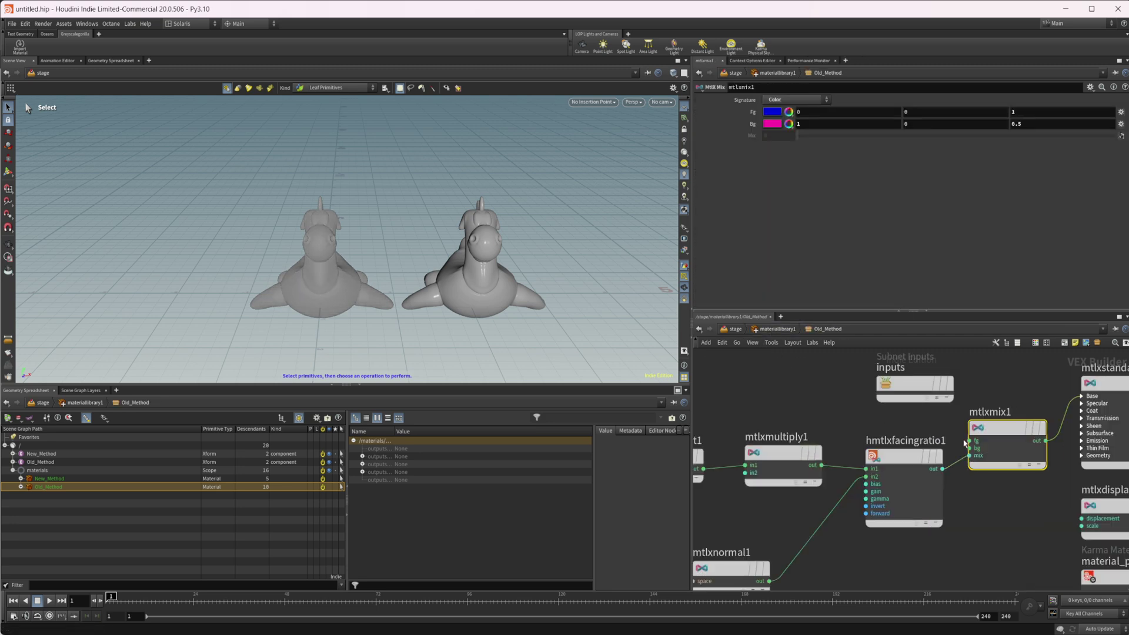
middle_drag(1044, 413, 886, 409)
click(961, 381)
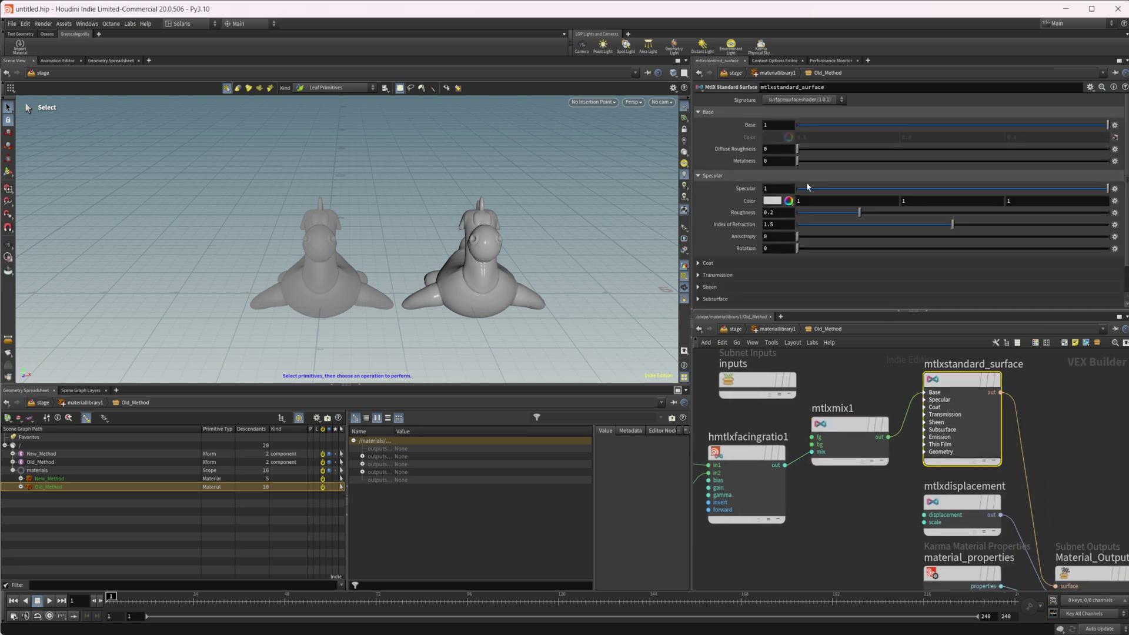
drag(1005, 217, 1026, 213)
click(740, 330)
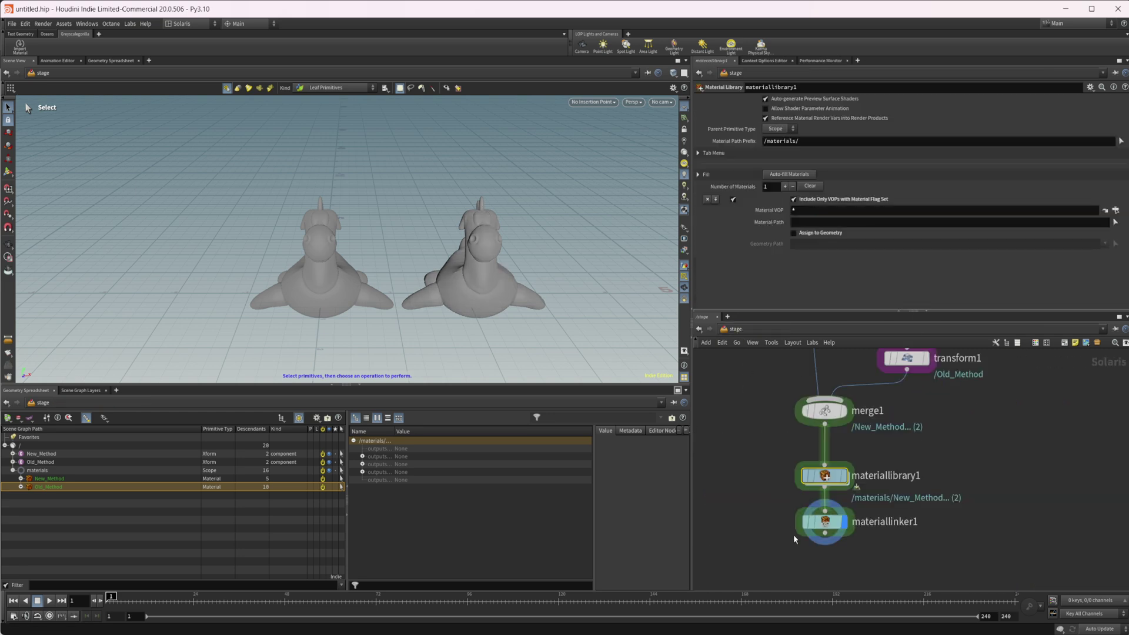
Check the specular Roughness of the New_Method and Old_Method standard surfaces against each other, ending in the stage network.
double_click(825, 475)
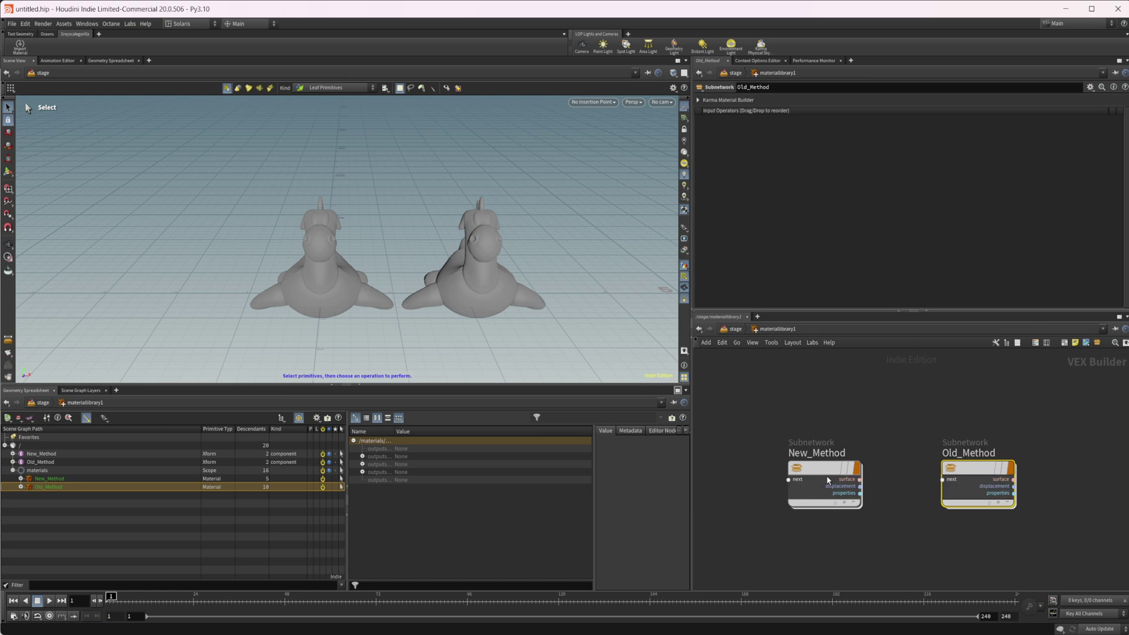
double_click(826, 475)
double_click(782, 211)
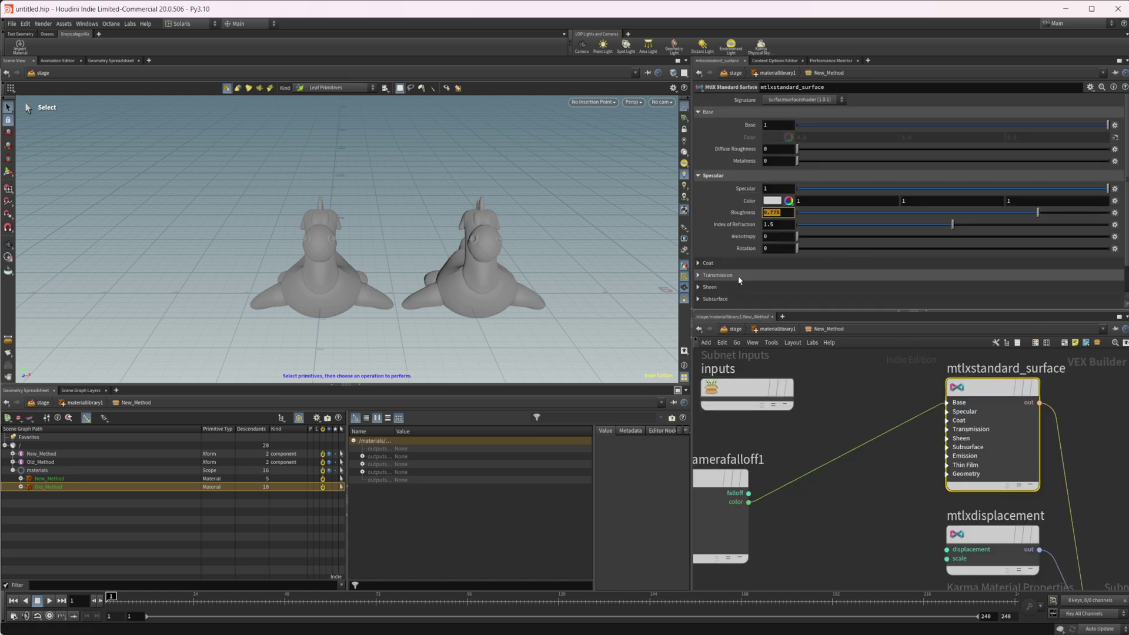
click(770, 329)
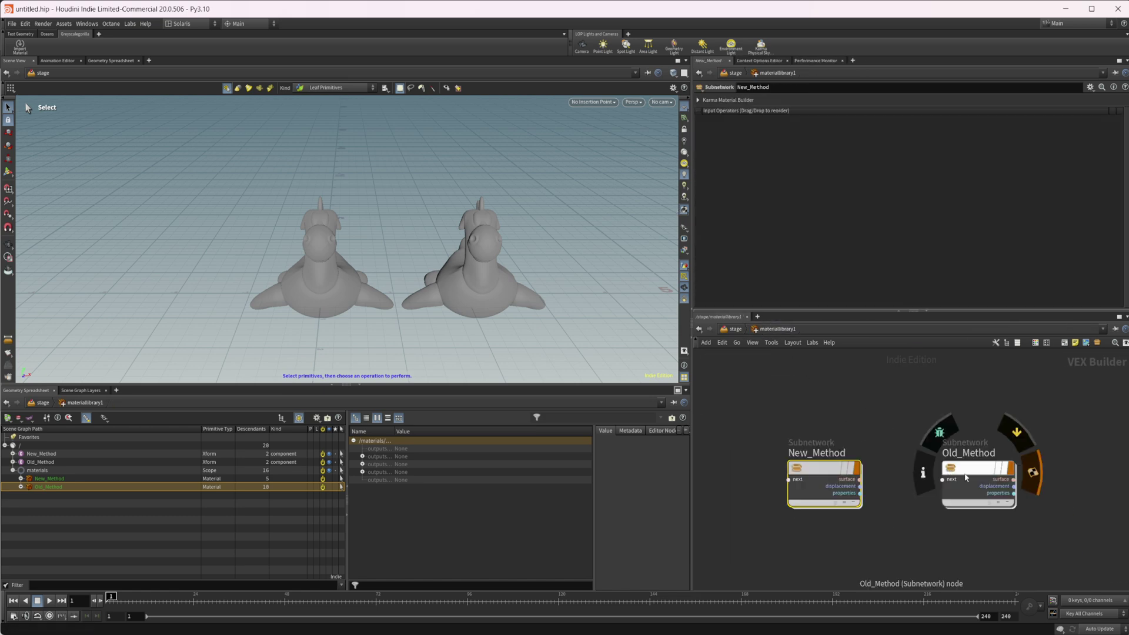
double_click(993, 475)
click(863, 578)
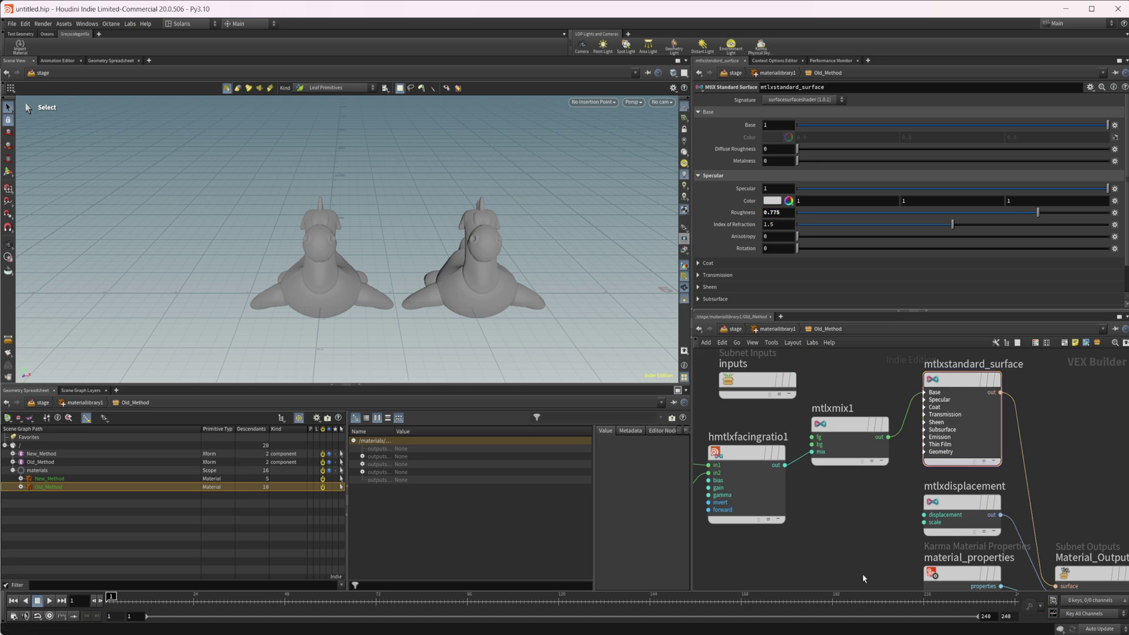
click(734, 329)
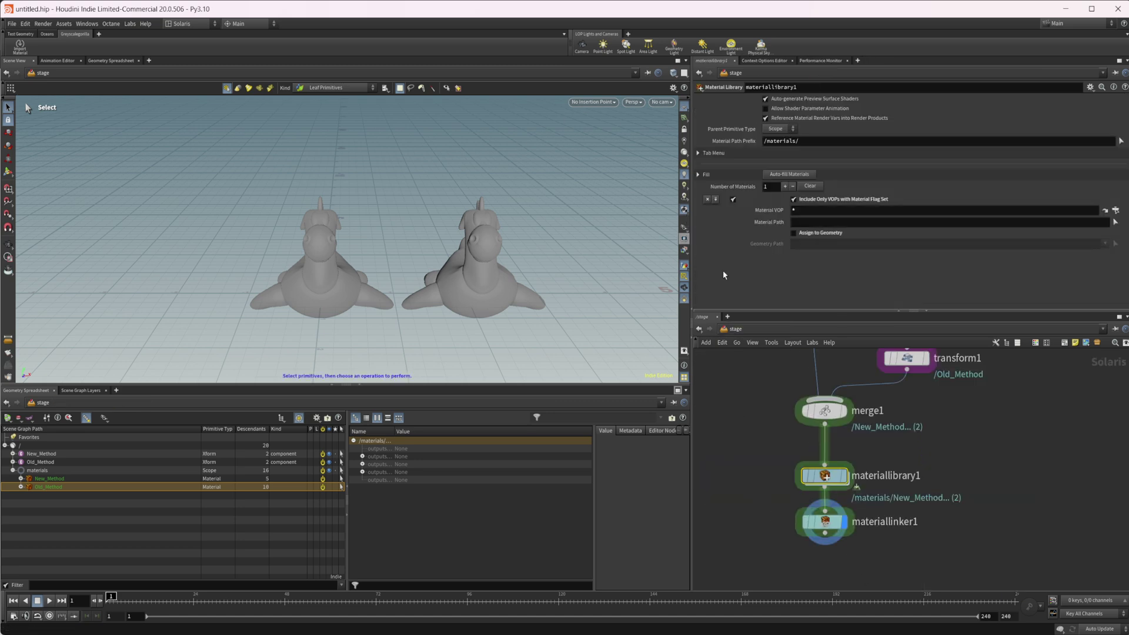
middle_drag(898, 530, 888, 472)
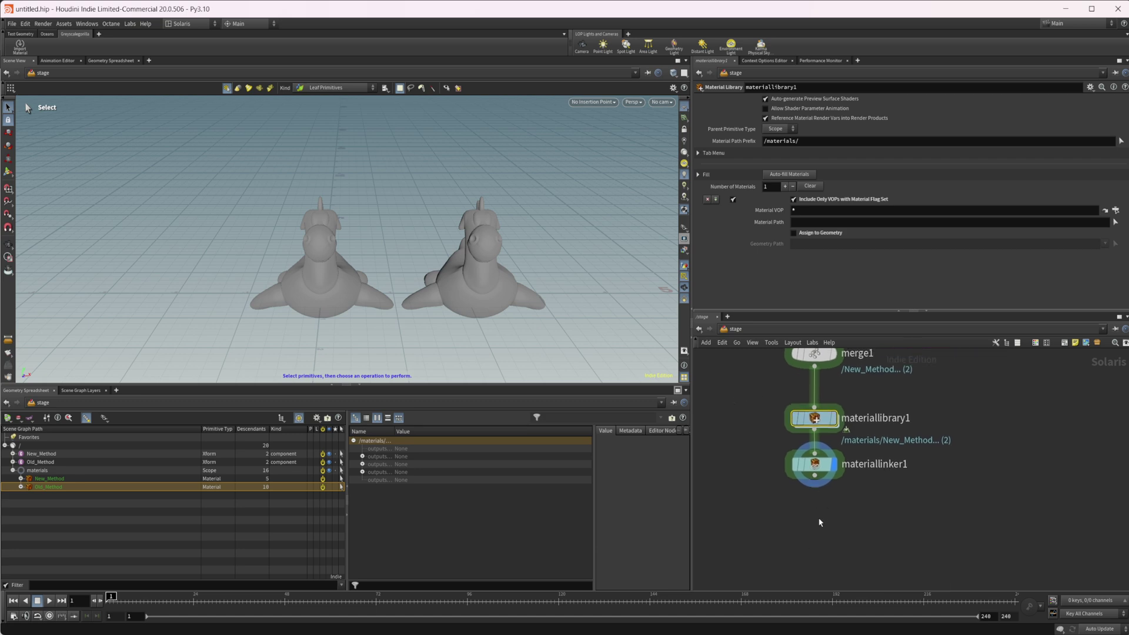
Switch the viewport renderer to Karma XPU to render both rubber toys with their falloff materials.
click(662, 102)
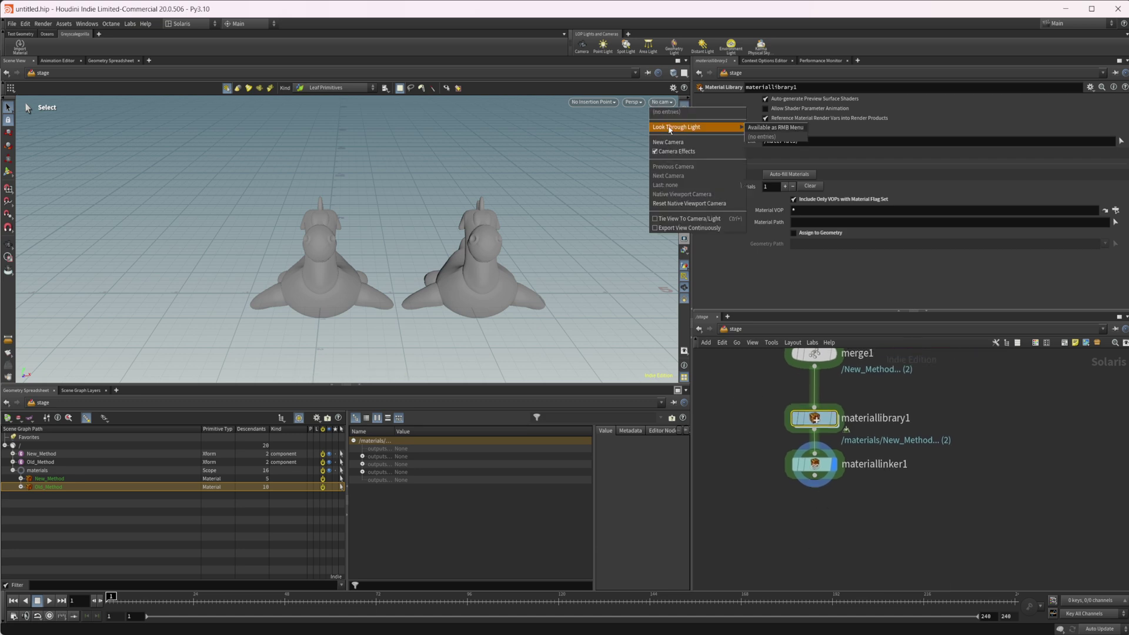
click(632, 103)
click(640, 154)
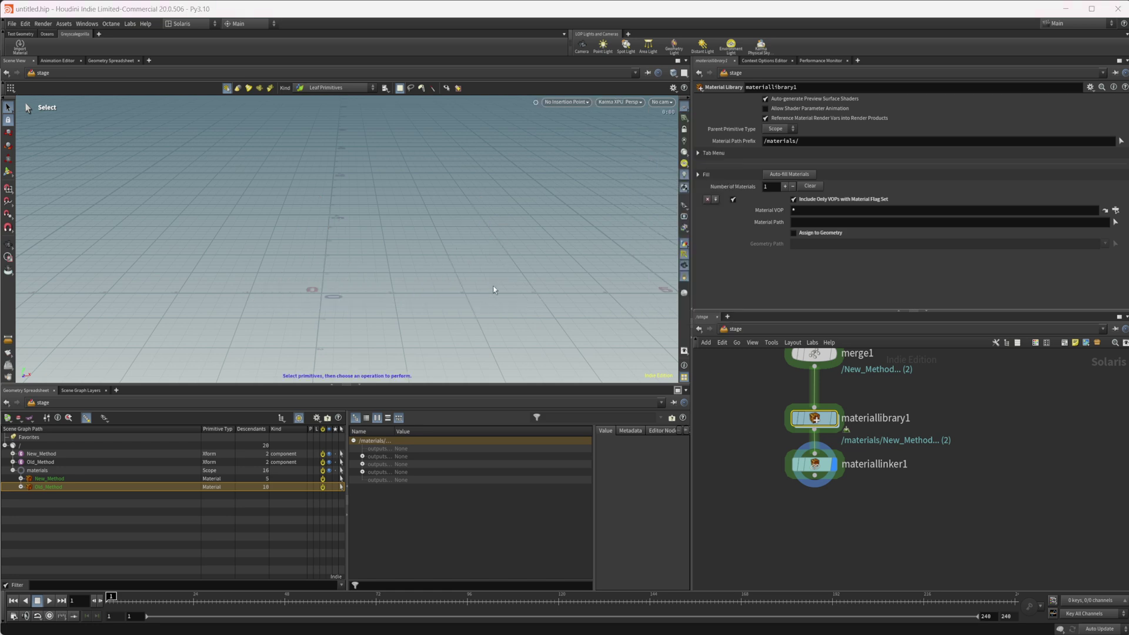
key(Escape)
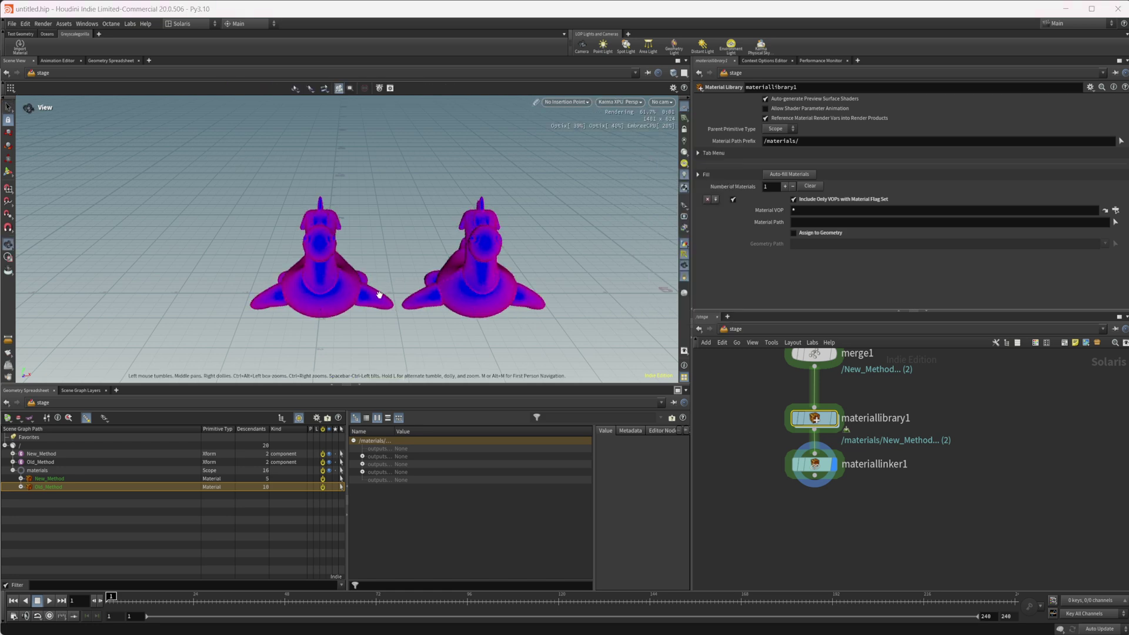
Compare the falloff shading of the New_Method and Old_Method toys up close from several angles.
right_drag(379, 294, 535, 285)
drag(396, 272, 373, 255)
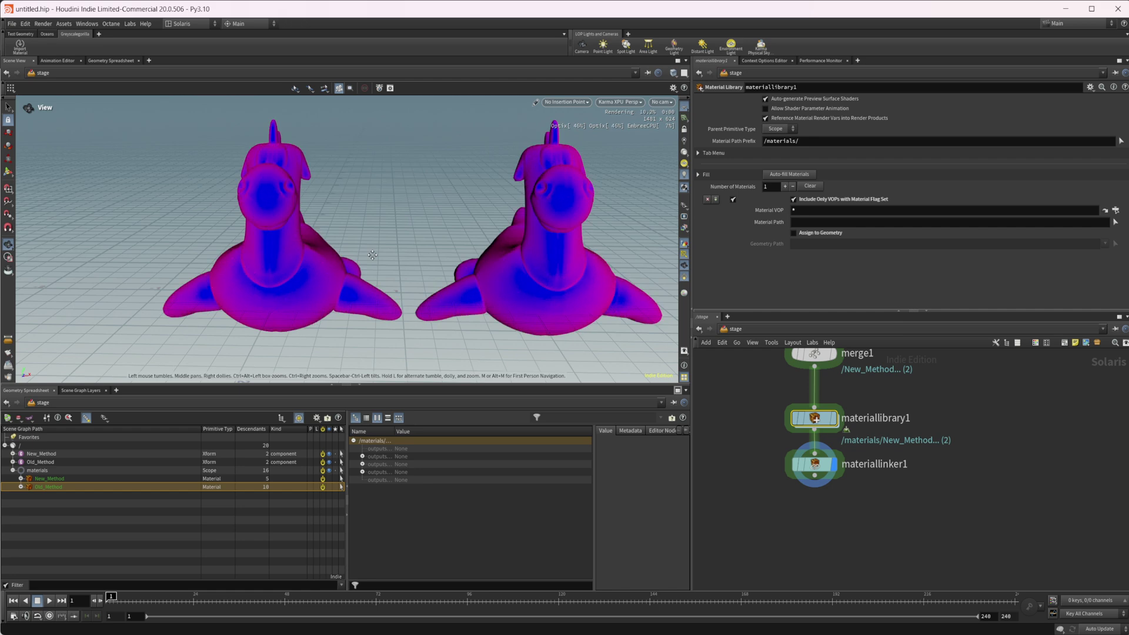
key(s)
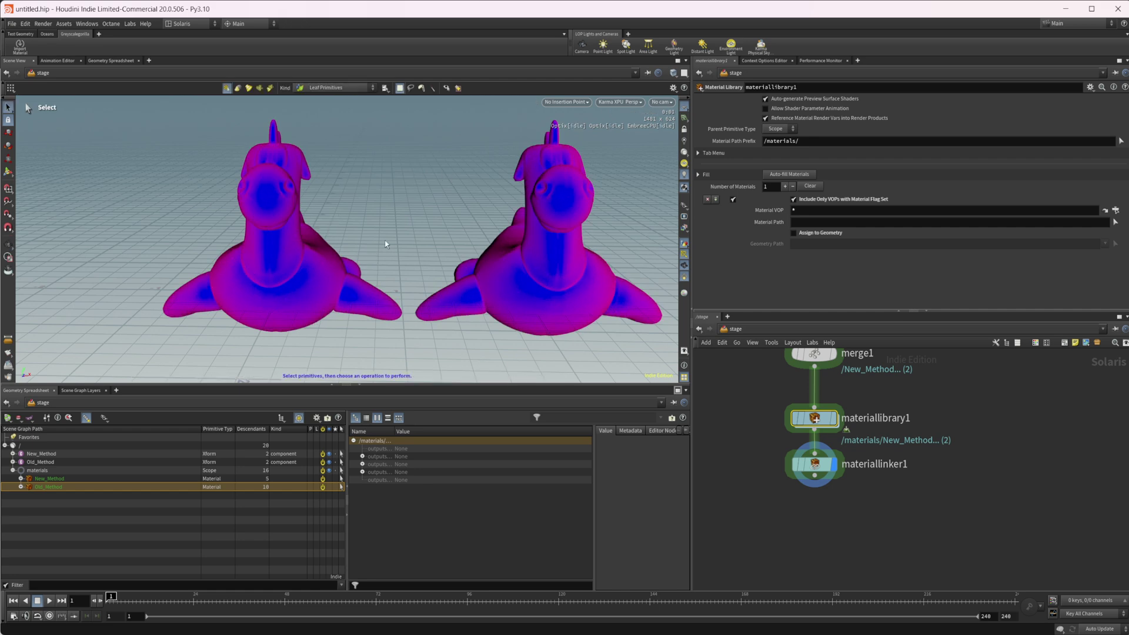
alt+drag(318, 262, 422, 292)
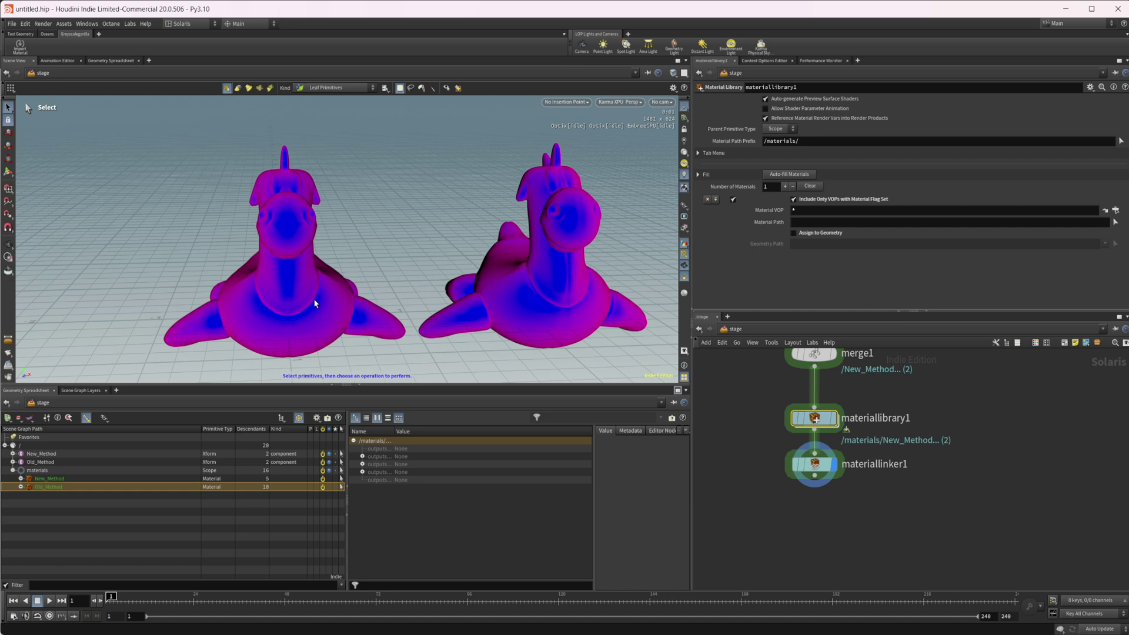
mouse_move(314, 304)
alt+mouse_down()
mouse_move(295, 297)
mouse_move(327, 292)
alt+mouse_up()
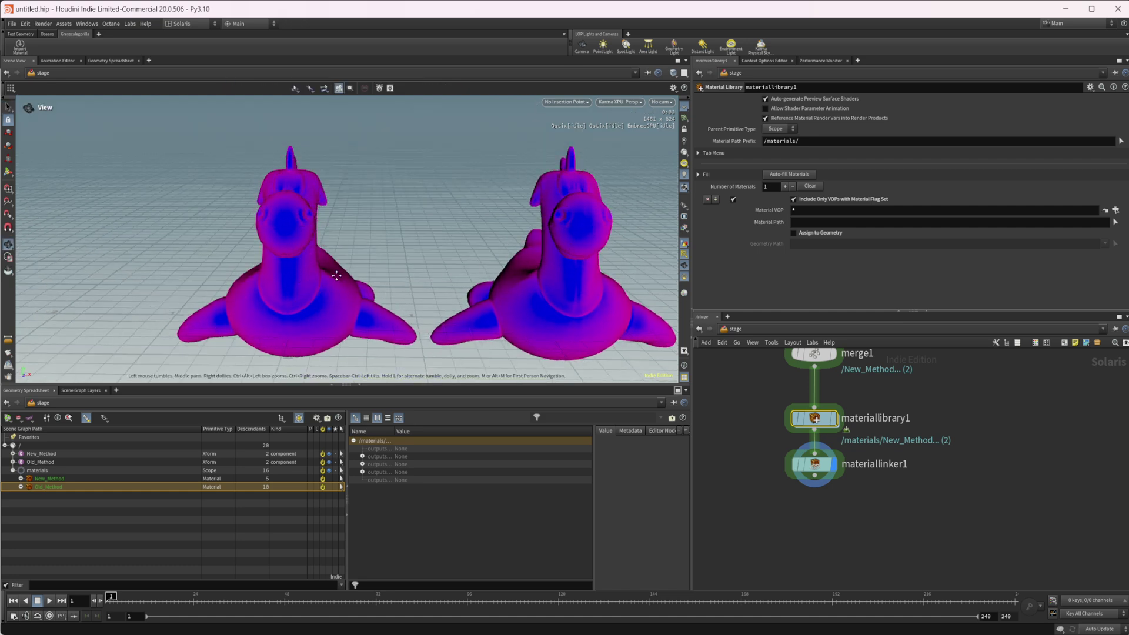
alt+middle_drag(340, 274, 127, 282)
drag(127, 282, 417, 290)
alt+middle_drag(417, 290, 99, 263)
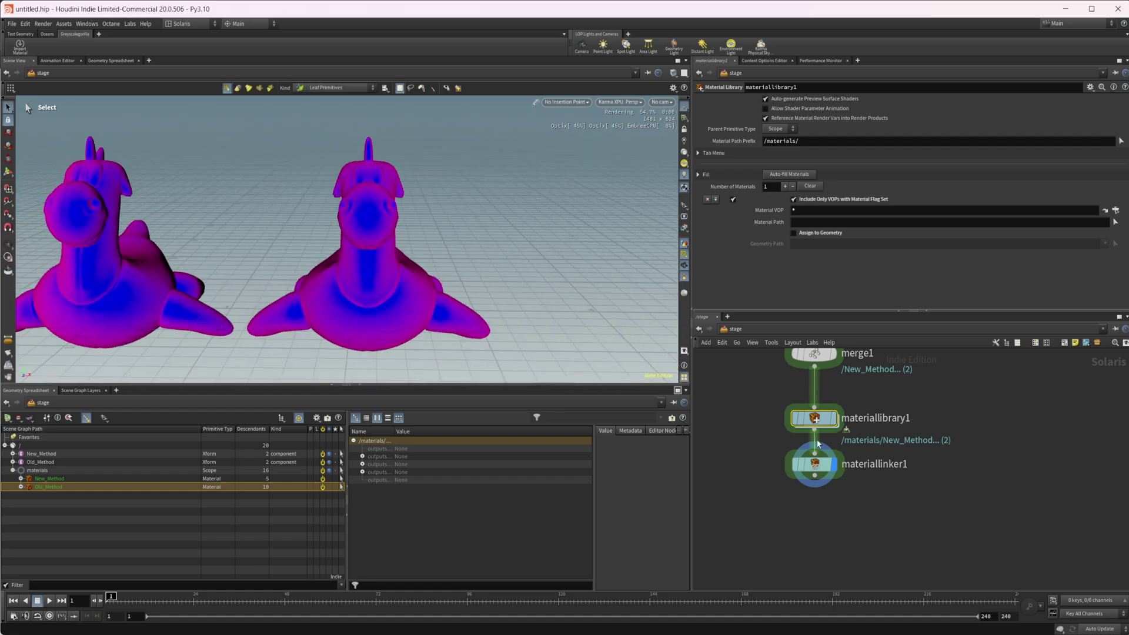
Open the New_Method material network inside the material library and select its Karma Camera Falloff node.
double_click(814, 418)
double_click(791, 479)
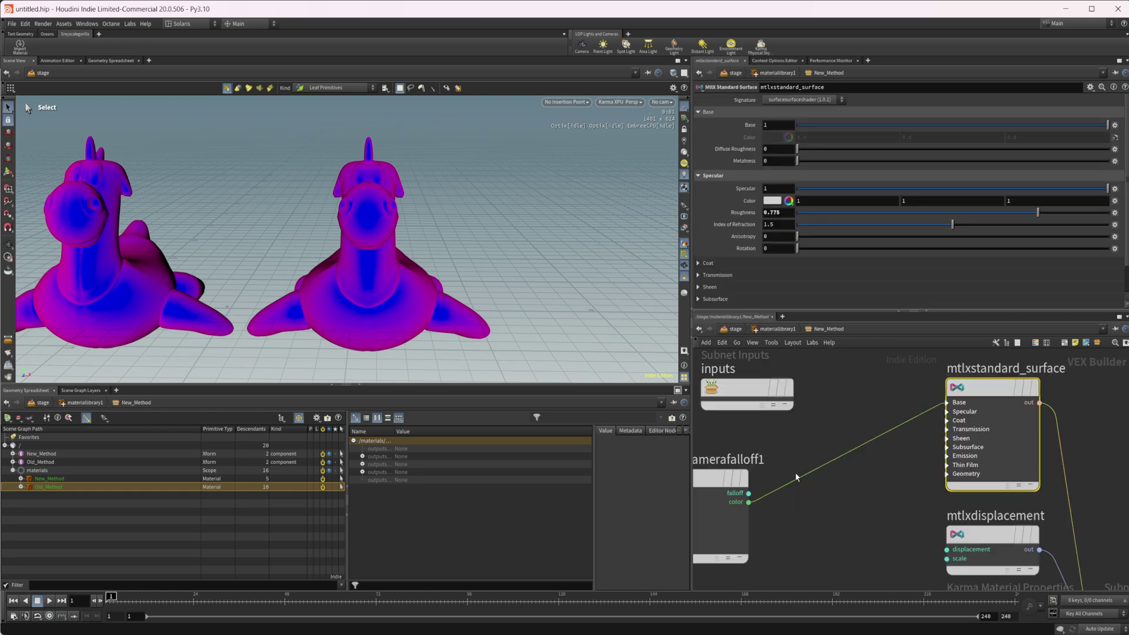
click(795, 466)
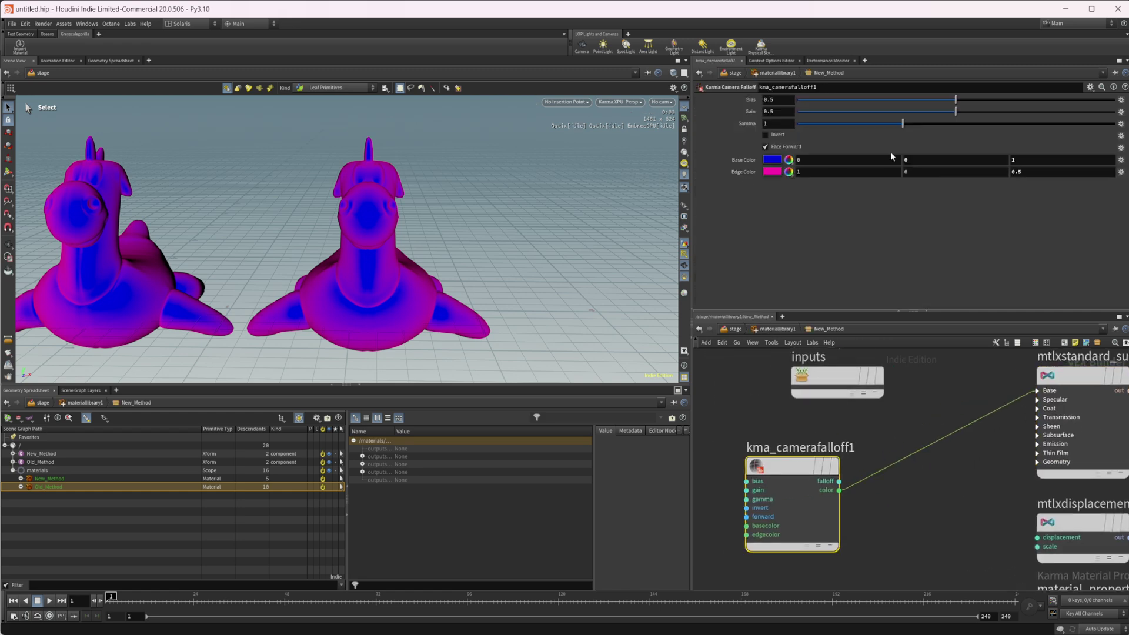
Try other Bias, Gain and Gamma values on the New_Method camera falloff and reset all three to their defaults.
drag(957, 107, 871, 110)
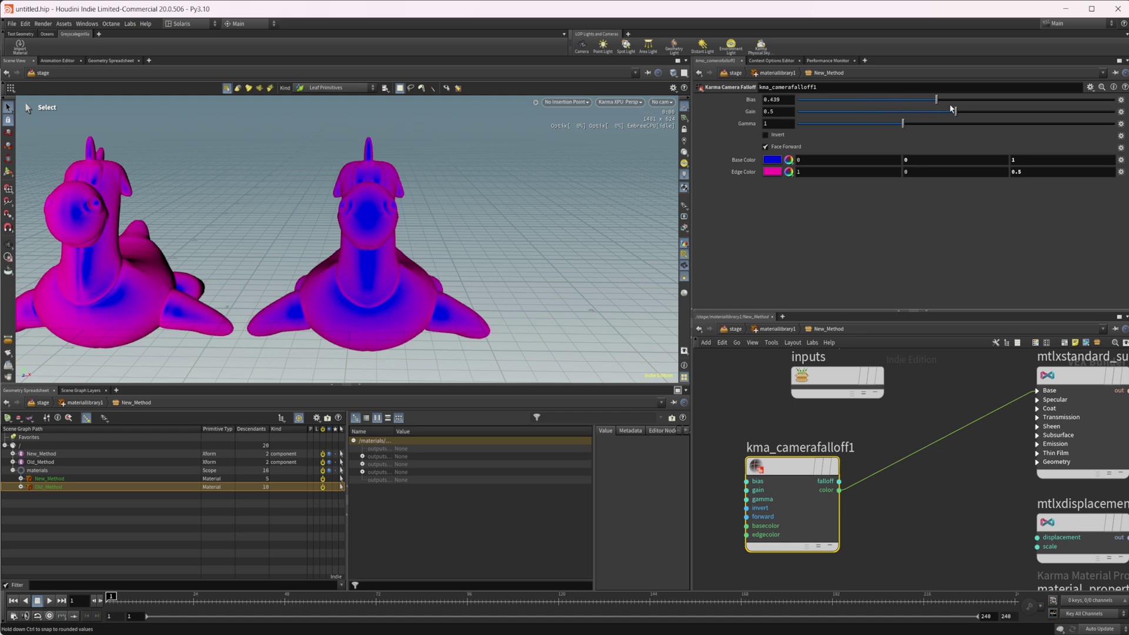
mouse_move(950, 106)
mouse_down()
mouse_move(1065, 116)
mouse_move(880, 113)
mouse_move(944, 112)
mouse_move(949, 125)
mouse_move(906, 125)
mouse_up()
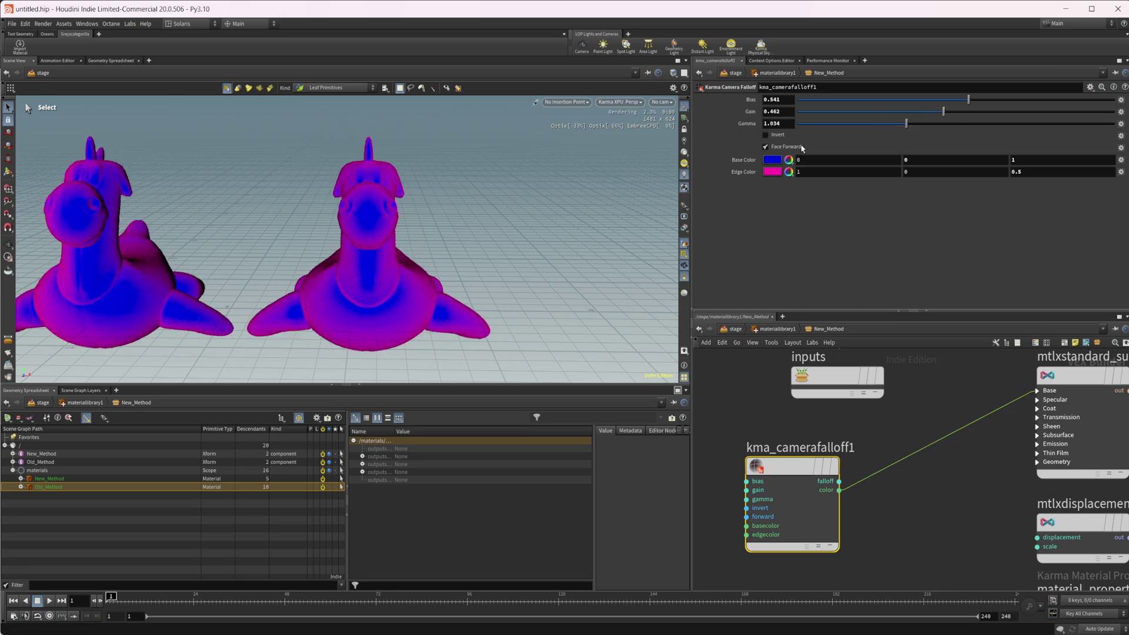
ctrl+middle_click(750, 126)
ctrl+middle_click(749, 113)
ctrl+middle_click(749, 101)
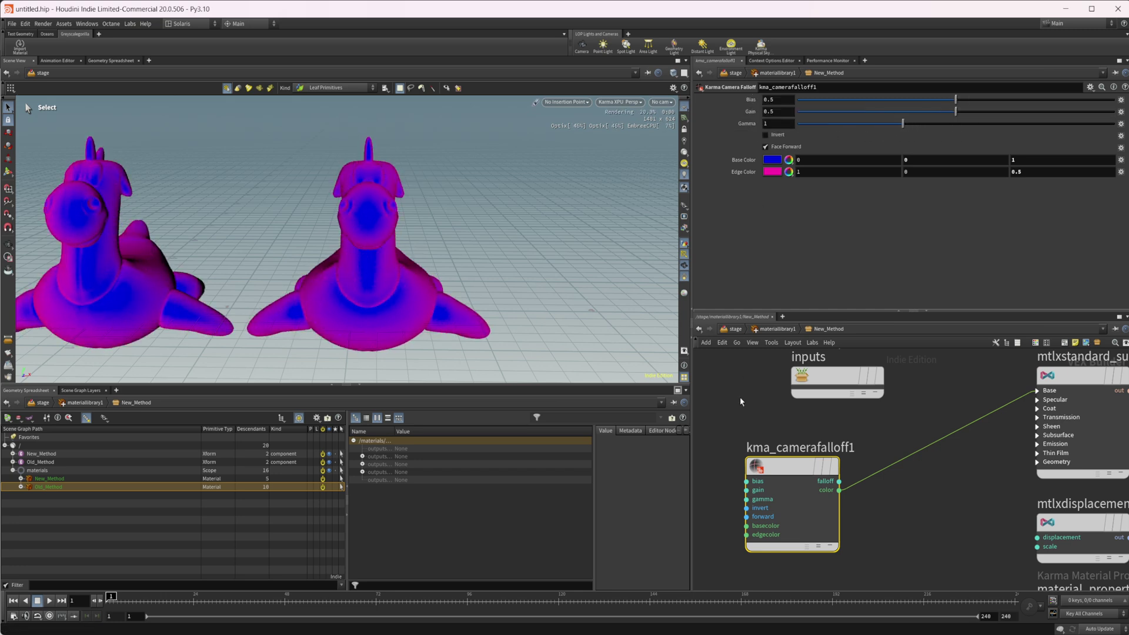
Switch the viewport renderer back to Houdini GL.
middle_drag(898, 466, 826, 529)
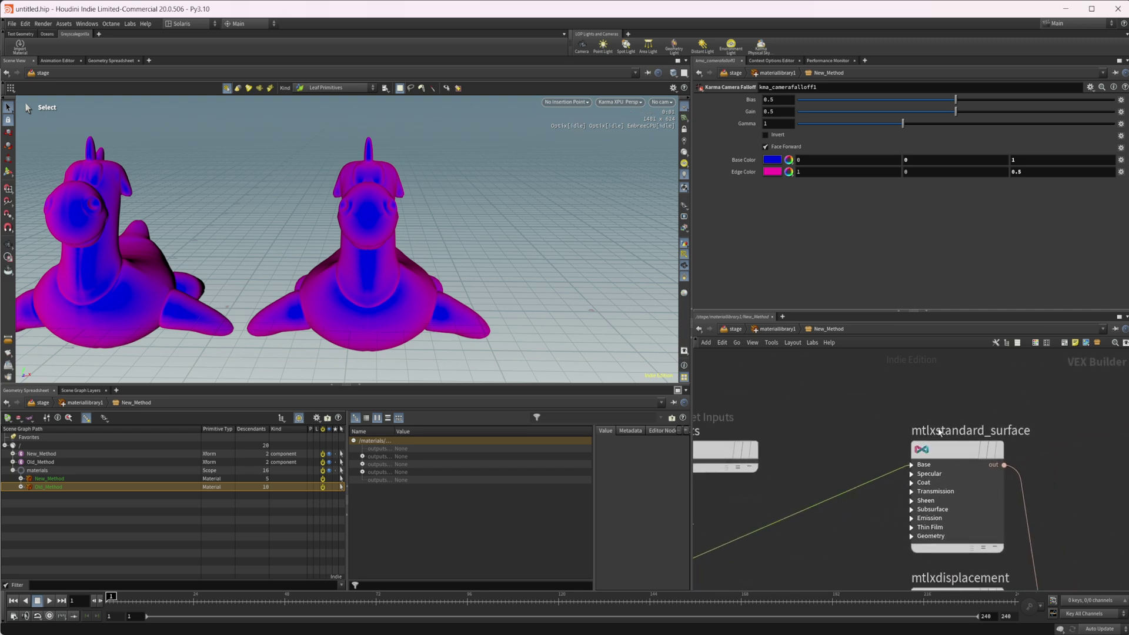
click(620, 101)
click(620, 121)
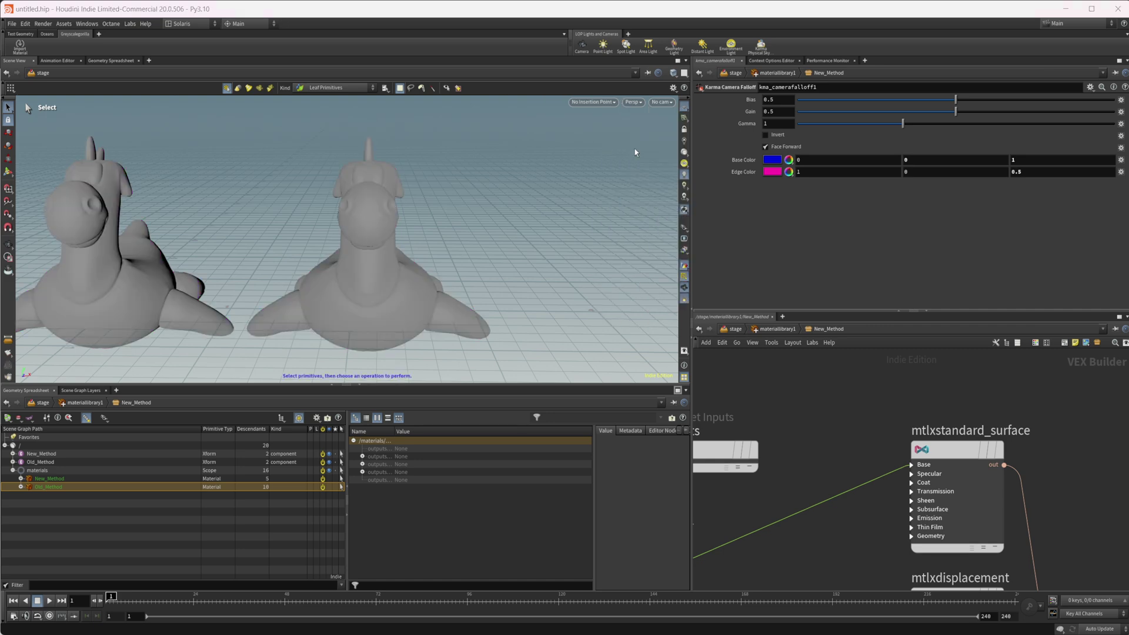
Disconnect the camera falloff from the Base input of the New_Method standard surface and reposition the surface node.
middle_drag(816, 440, 785, 481)
drag(929, 490, 881, 399)
middle_drag(756, 501, 801, 470)
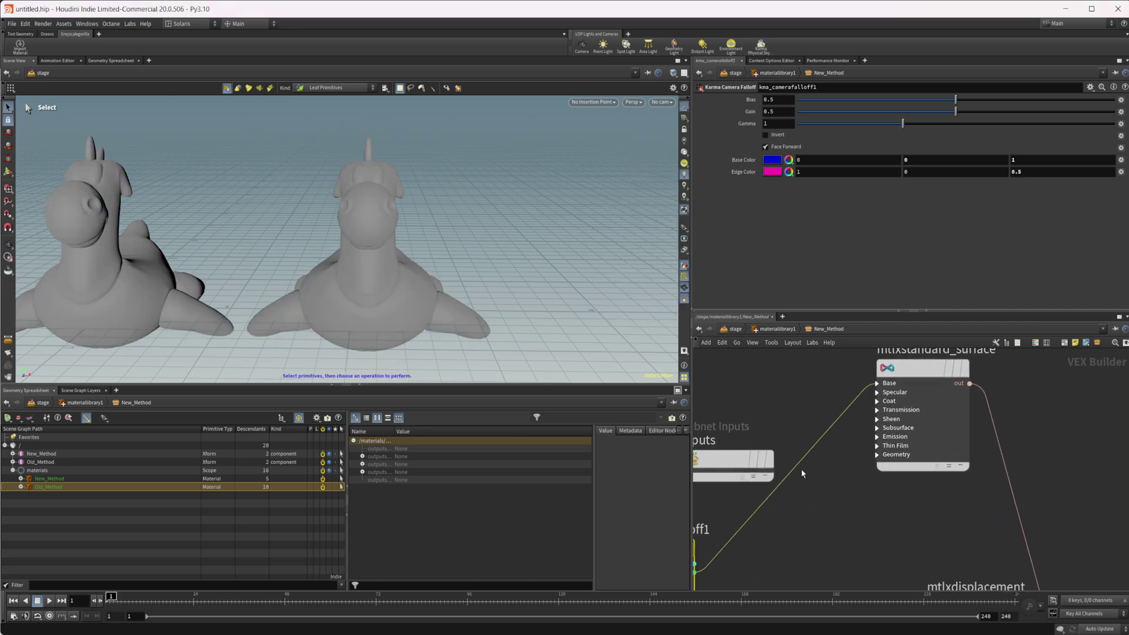
key(y)
drag(785, 438, 823, 510)
middle_drag(852, 499, 932, 440)
middle_drag(876, 483, 801, 567)
drag(922, 398, 921, 361)
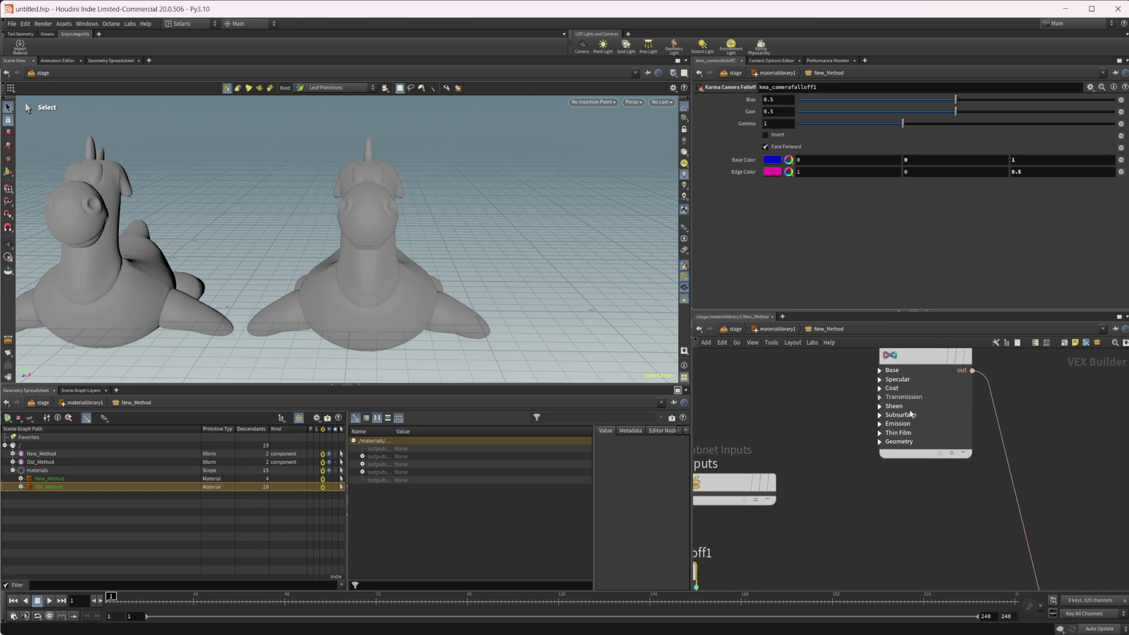
Set the base color of the New_Method standard surface to pure green (0, 1, 0).
middle_drag(931, 506, 889, 511)
click(876, 421)
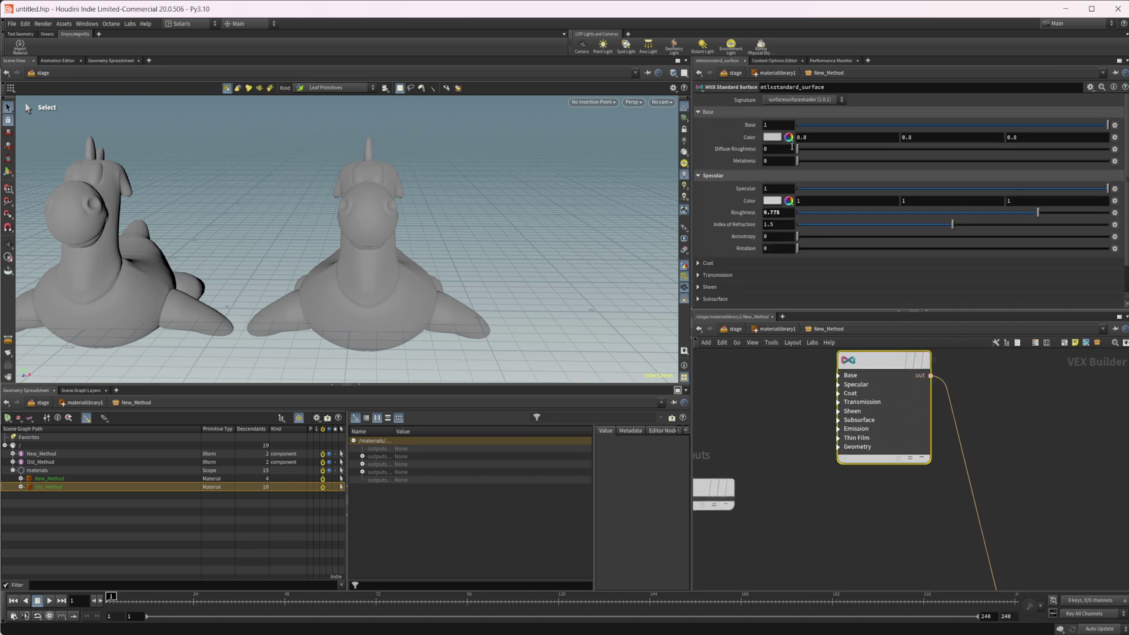
click(772, 138)
click(622, 147)
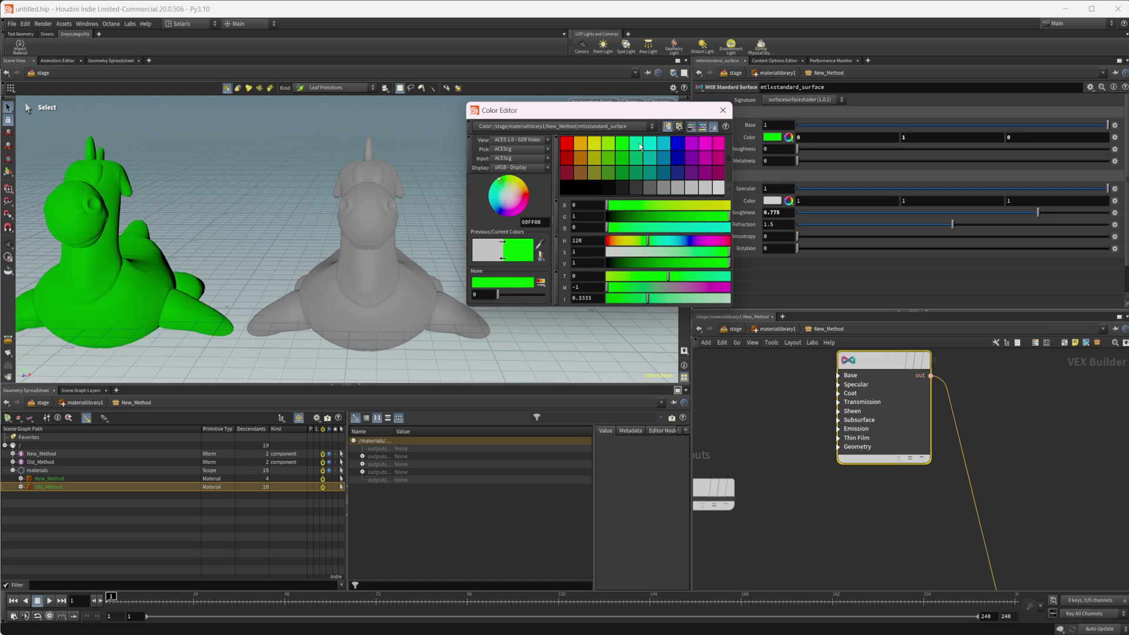
click(723, 111)
Duplicate the green standard surface below the original and set the copy's base color to orange (1, 0.5, 0).
alt+drag(882, 360, 881, 516)
click(772, 137)
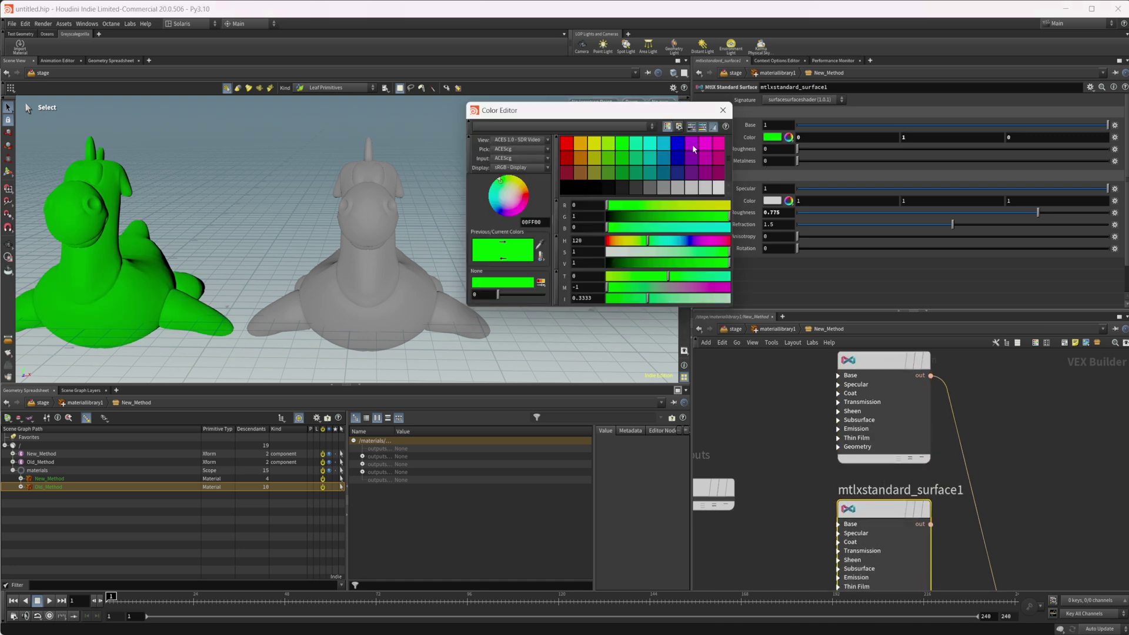
click(580, 143)
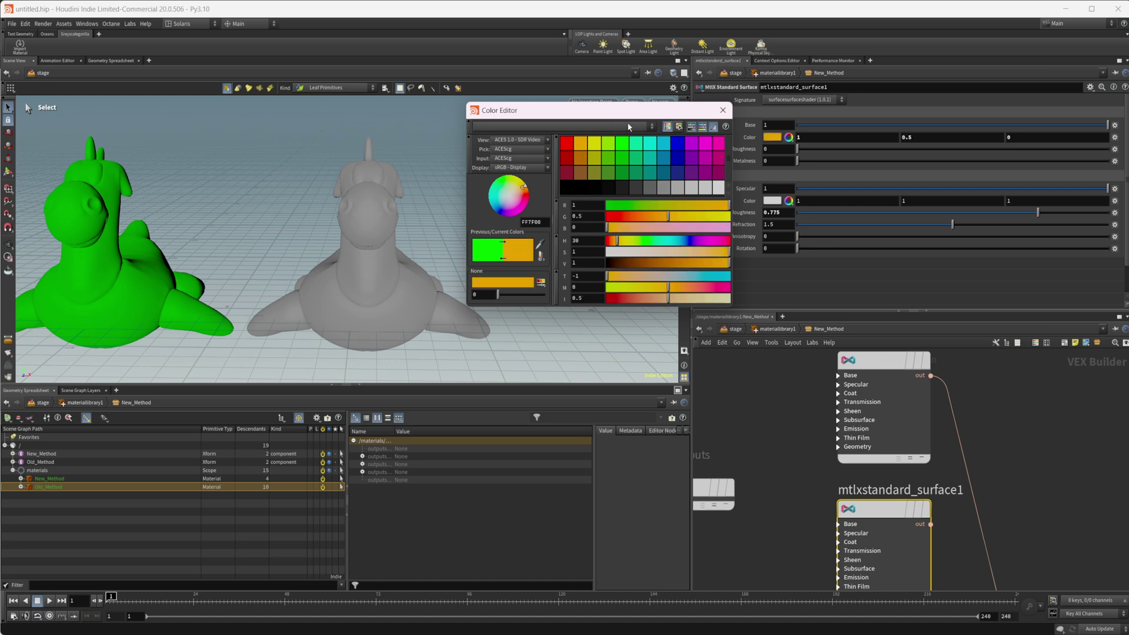
click(719, 115)
Add an MtlX Mix node beside the two standard surfaces and set its signature to Surface Shader.
middle_drag(1011, 516, 940, 495)
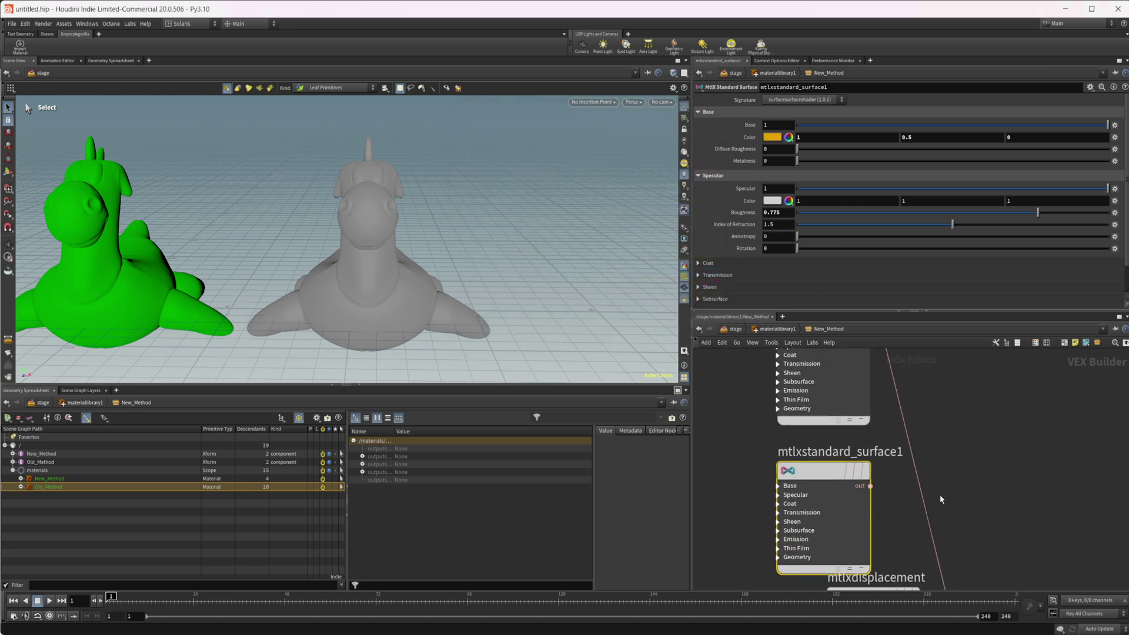
scroll(876, 528, down, 2)
key(Tab)
text(mix)
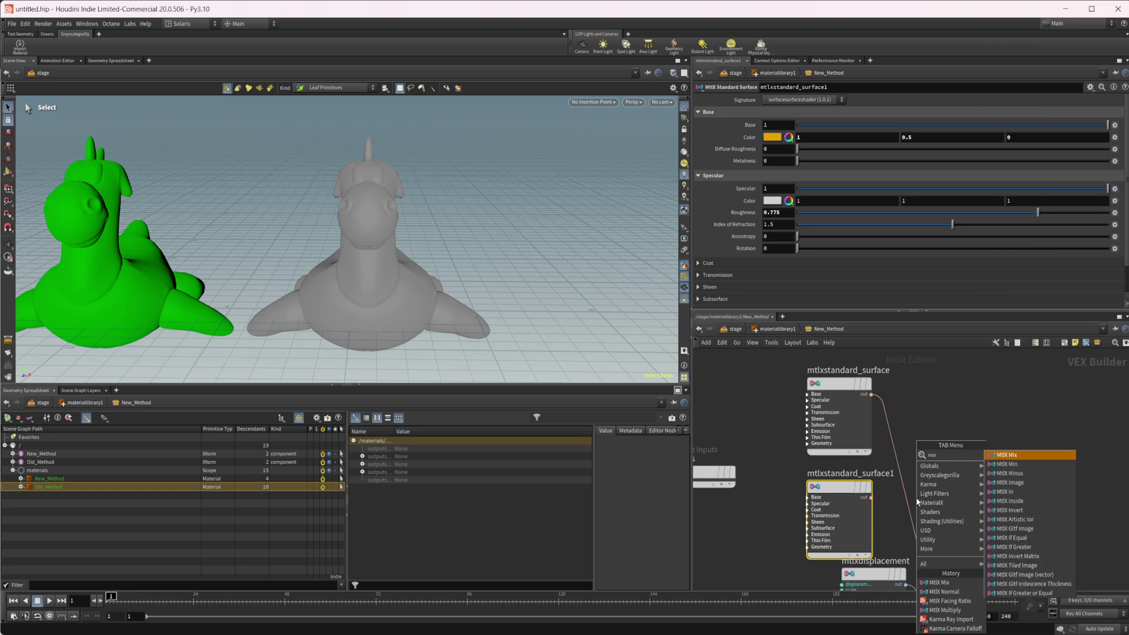
key(Return)
click(1003, 452)
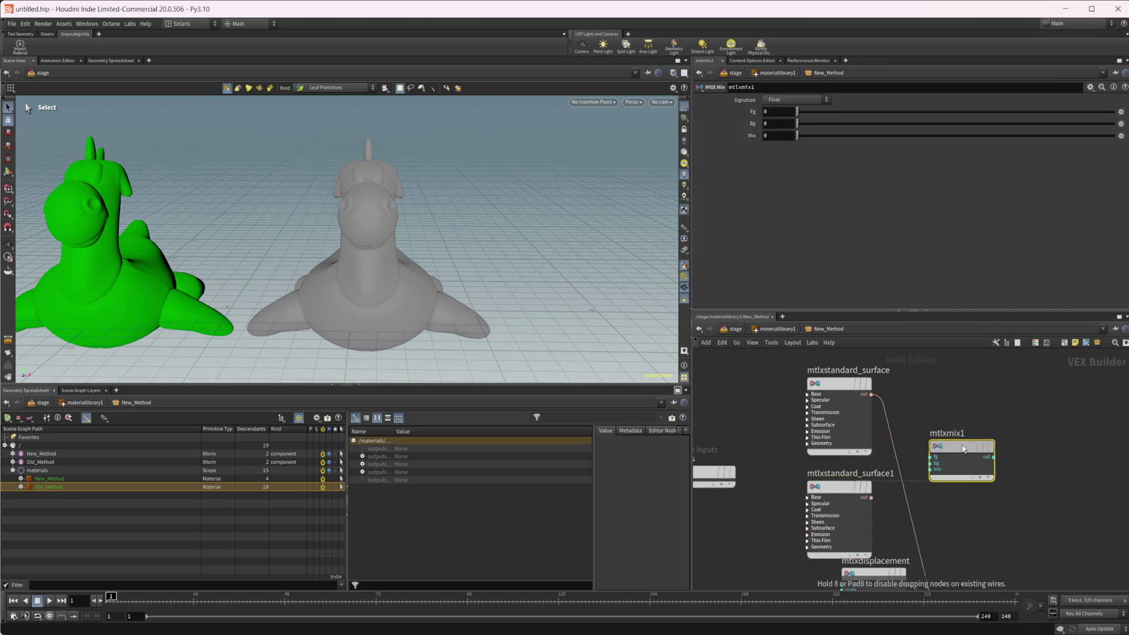
click(967, 449)
click(785, 101)
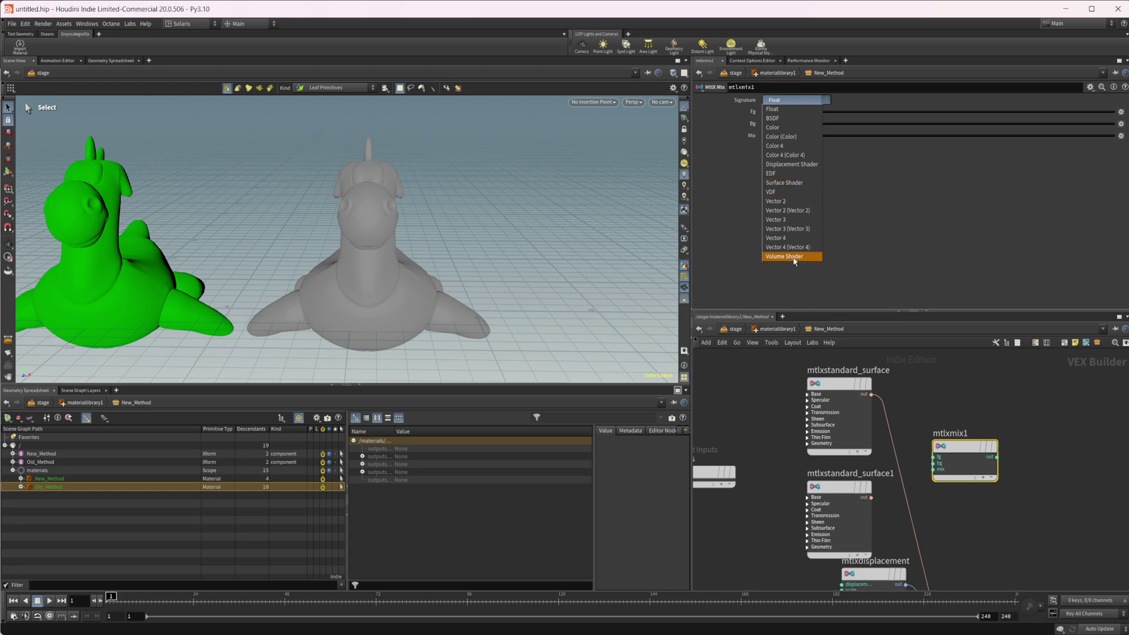
click(981, 503)
Connect the green and orange surfaces to the mix's fg and bg inputs and its output to the material's surface output.
drag(959, 450, 912, 458)
middle_drag(1004, 437, 982, 416)
drag(850, 477, 905, 449)
middle_drag(896, 522, 974, 448)
Connect the falloff output of the Karma Camera Falloff node to the mix input of the MtlX Mix node.
middle_drag(741, 451, 785, 457)
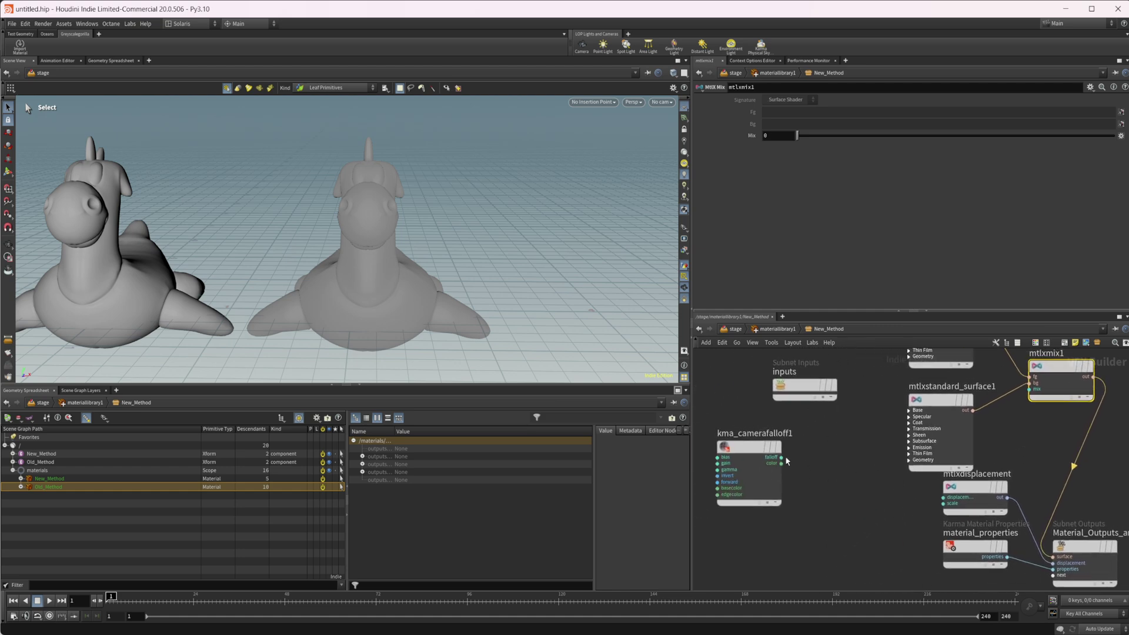
scroll(785, 457, up, 4)
click(781, 460)
middle_drag(877, 473, 736, 527)
click(1012, 427)
middle_drag(1012, 428, 880, 347)
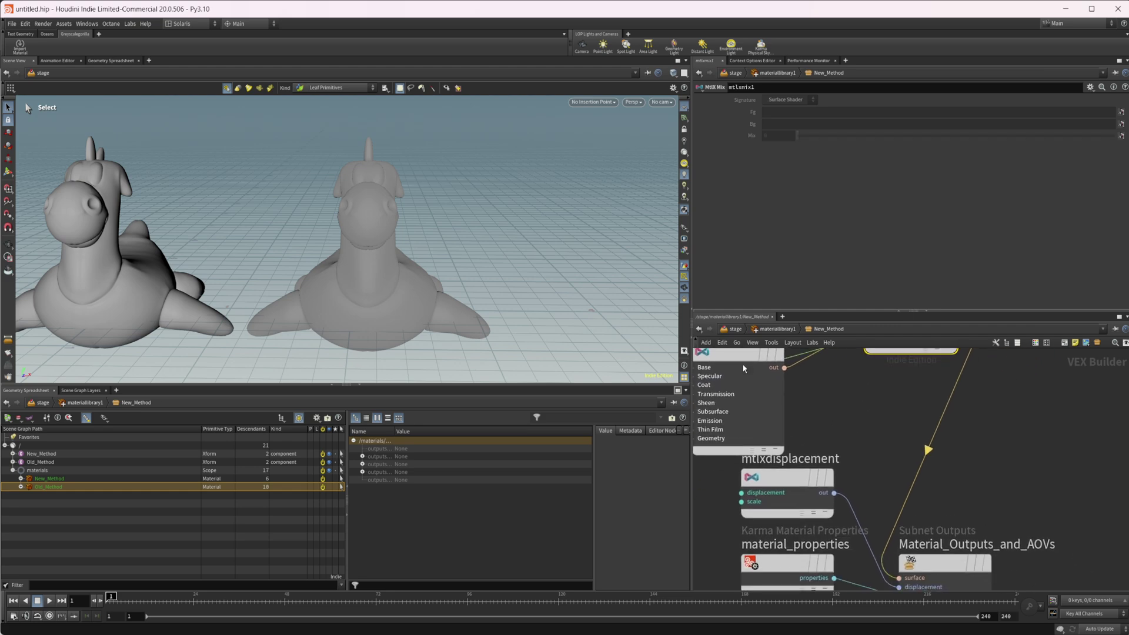
Render the viewport with Karma XPU again and orbit to view the blended surface on the New_Method toy.
click(635, 103)
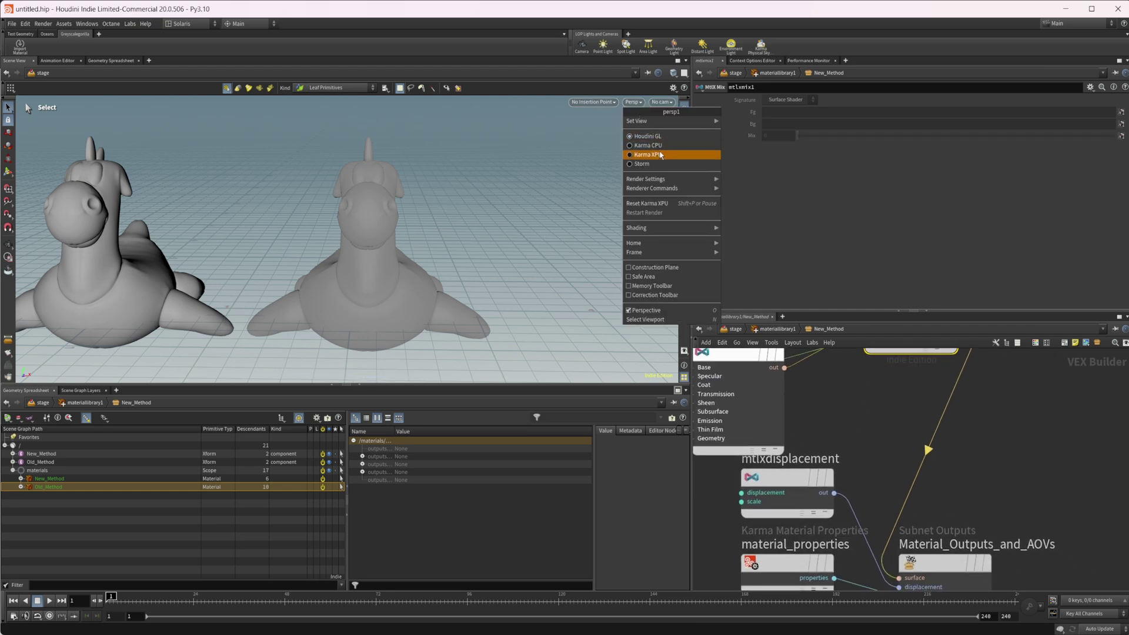
click(661, 154)
key(Escape)
drag(205, 287, 362, 290)
key(s)
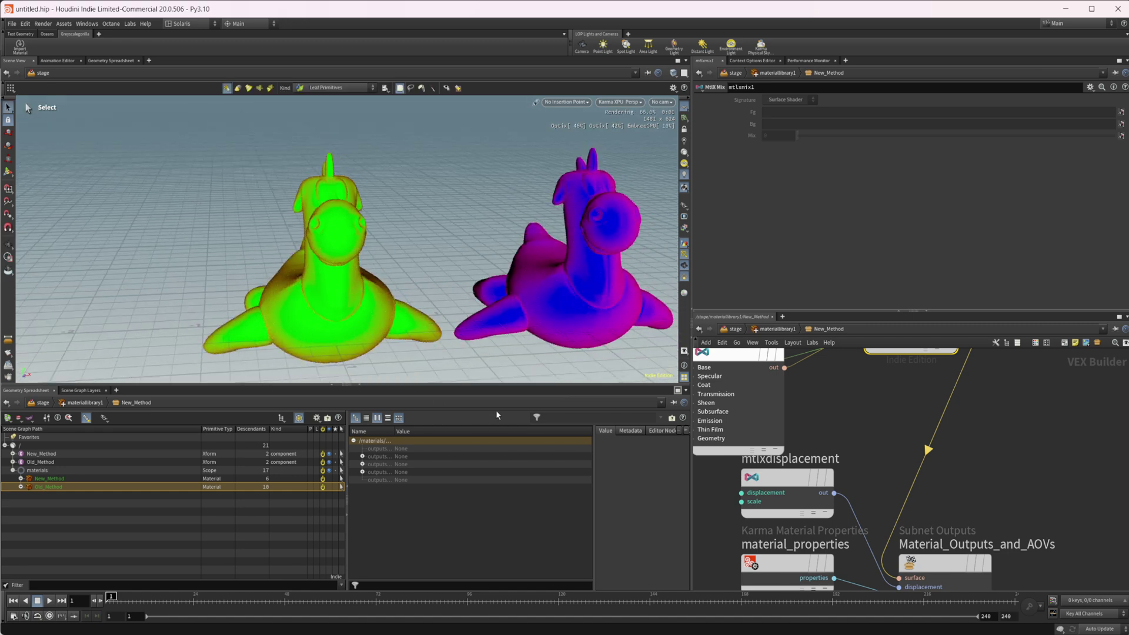
Examine how the two standard surfaces and the camera falloff feed the MtlX Mix node in the New_Method network.
scroll(939, 415, down, 2)
middle_drag(901, 414, 930, 502)
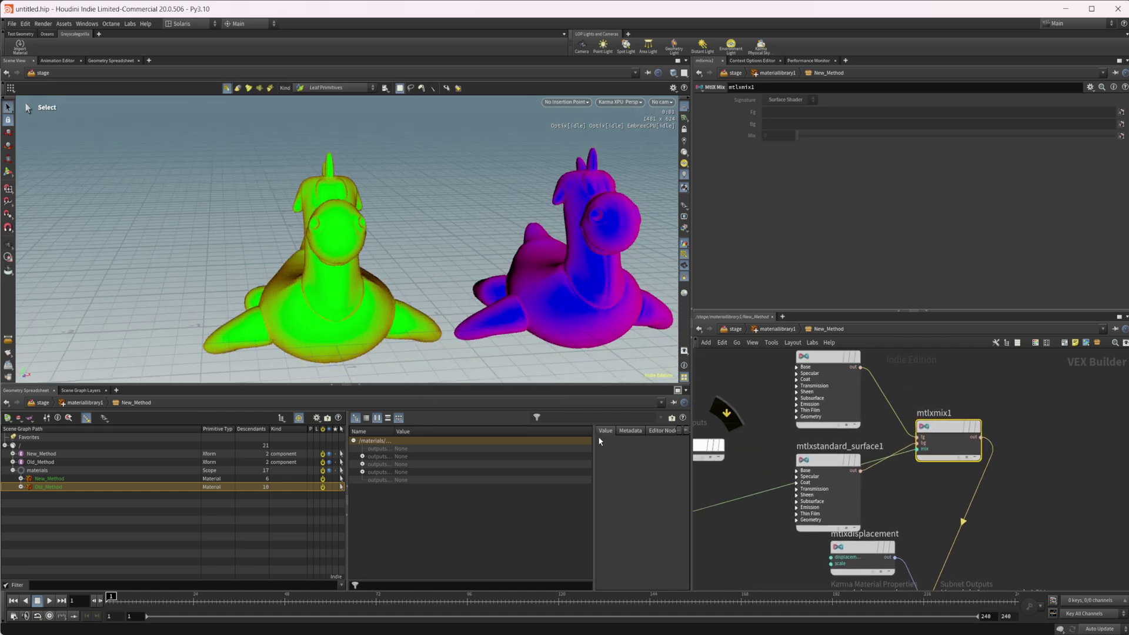
middle_drag(786, 434, 788, 499)
click(816, 441)
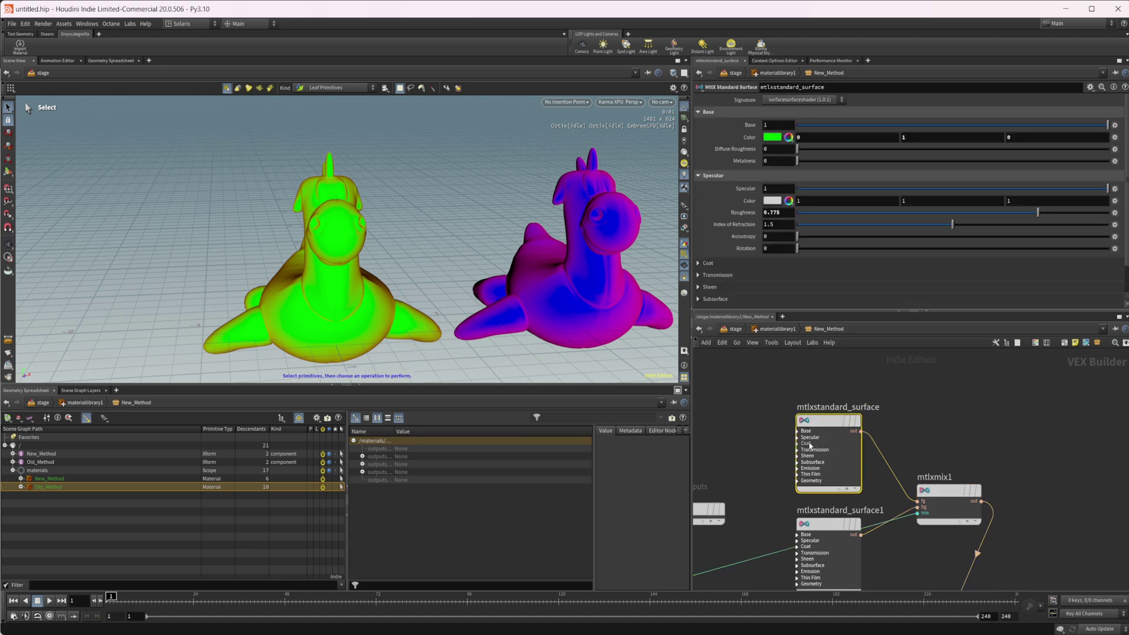
drag(841, 423, 806, 383)
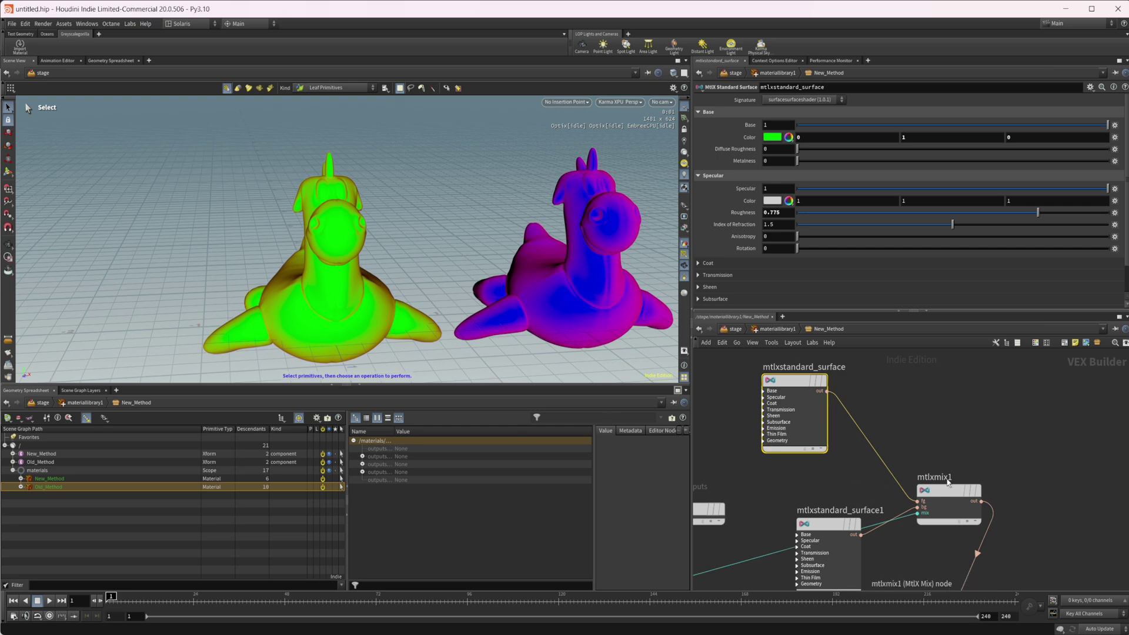
click(776, 501)
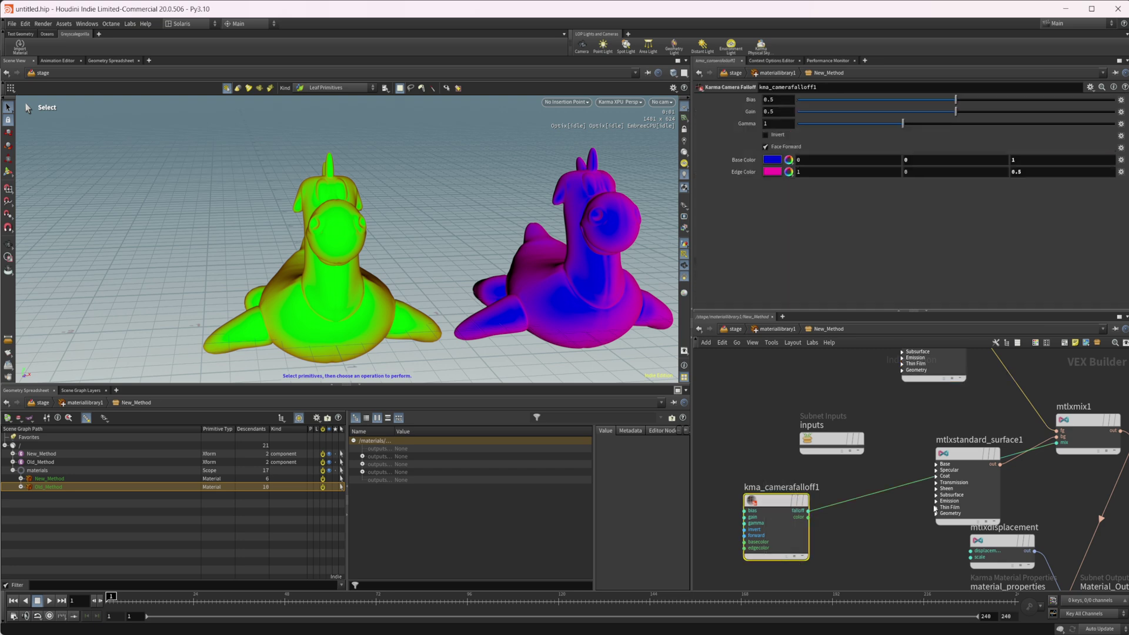
middle_drag(1067, 457, 998, 483)
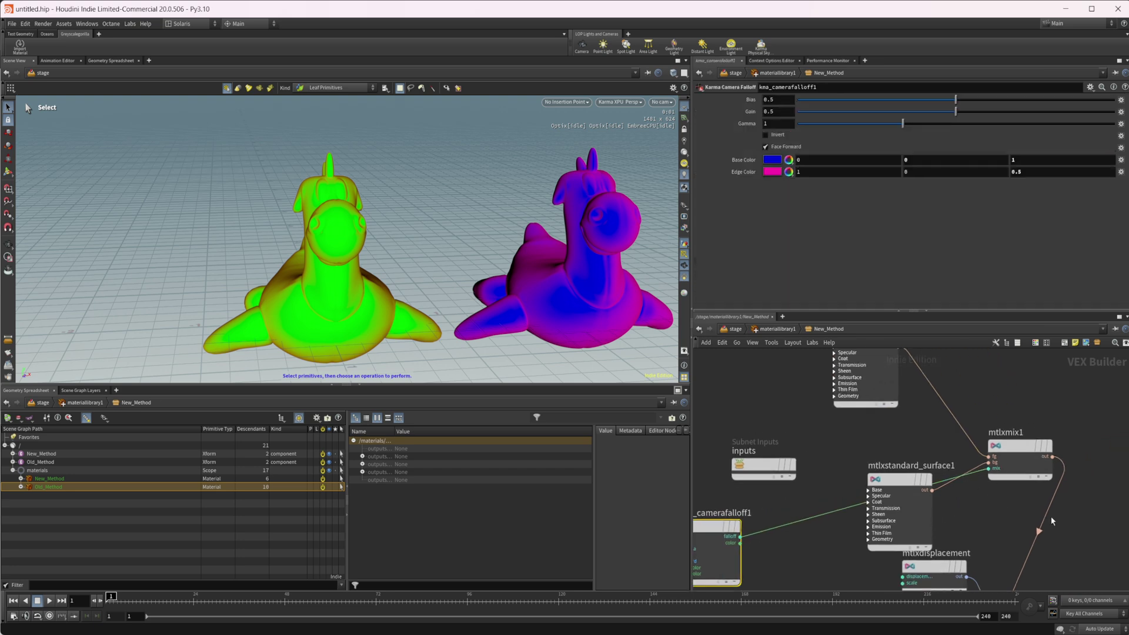
middle_drag(1051, 521, 974, 535)
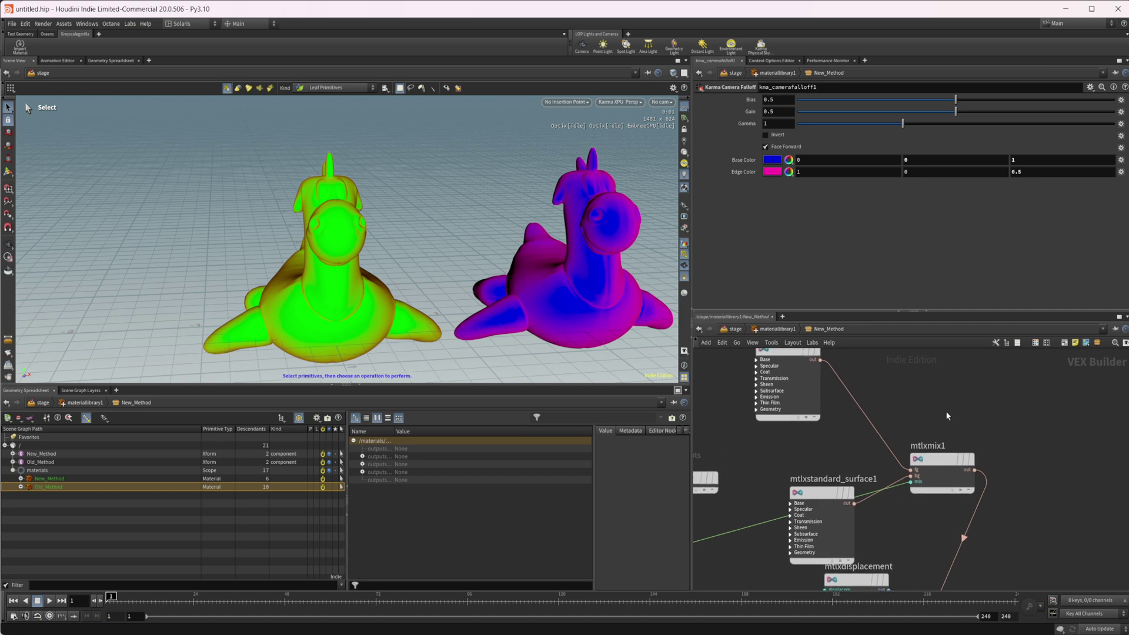
Move the MtlX Mix node up and closer to the two standard surface nodes.
click(948, 472)
drag(948, 472, 915, 430)
mouse_move(910, 419)
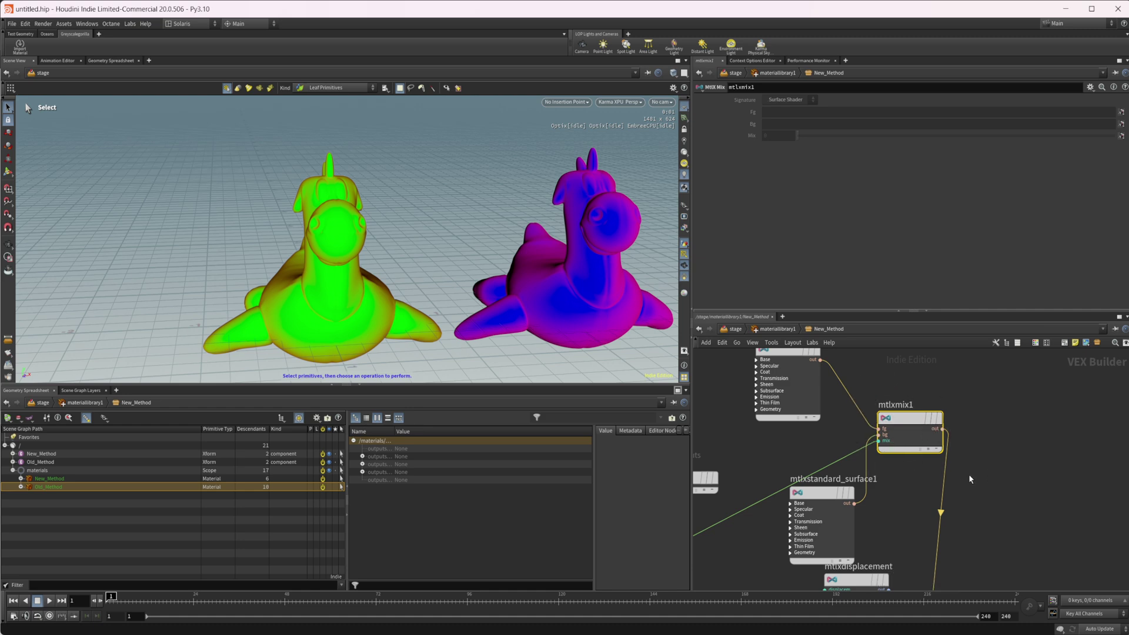
middle_drag(968, 474, 936, 474)
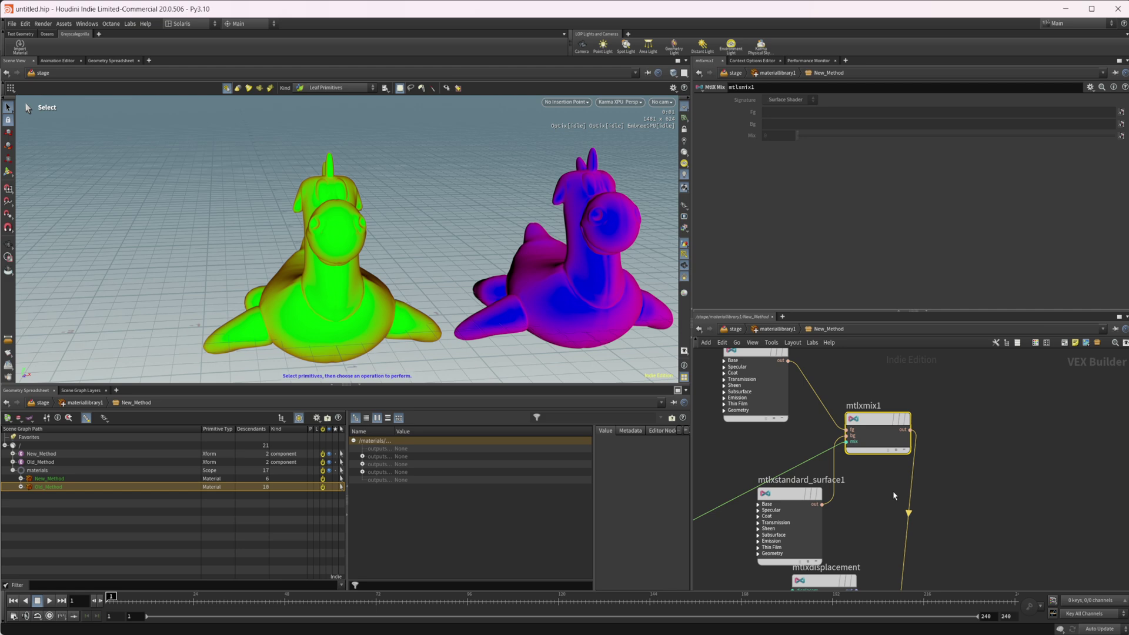
key(Tab)
mouse_move(1014, 493)
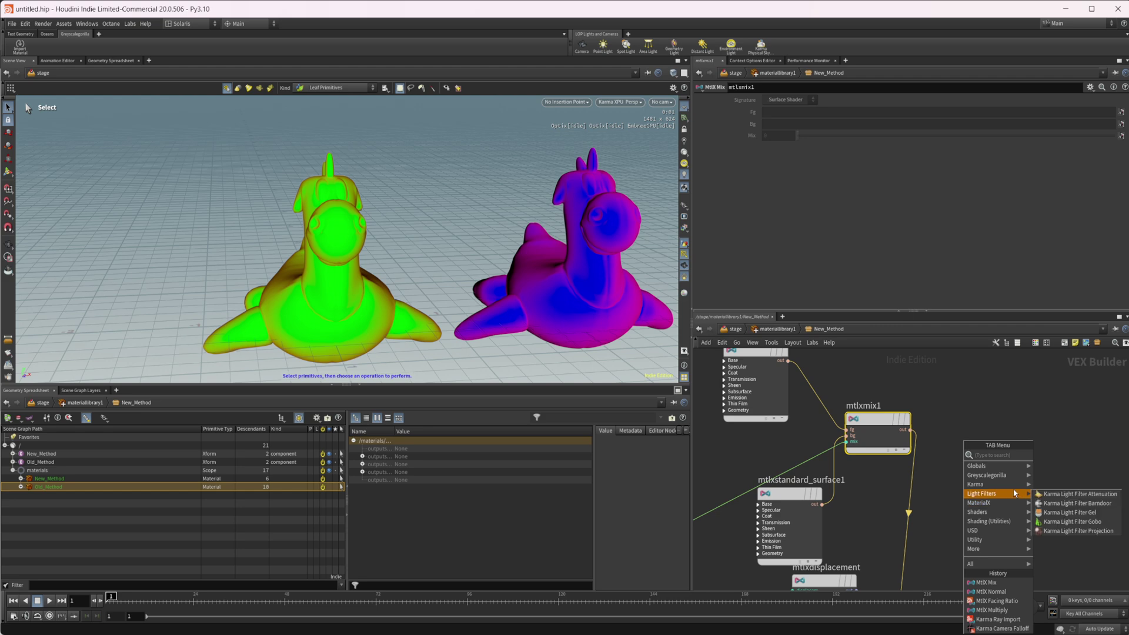
mouse_move(1002, 530)
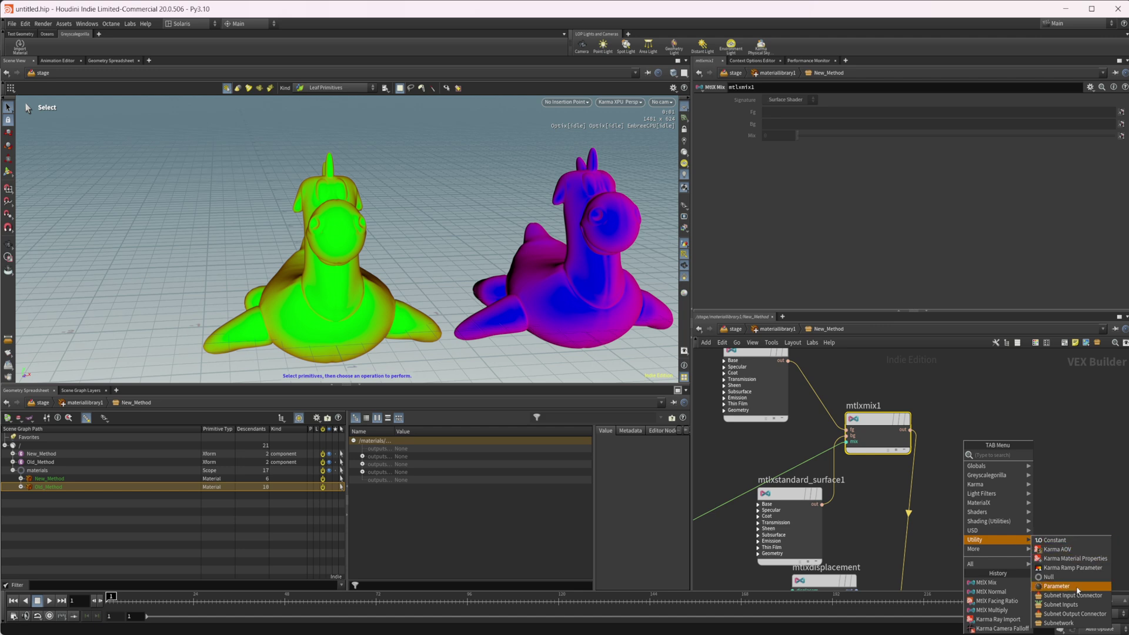
click(847, 510)
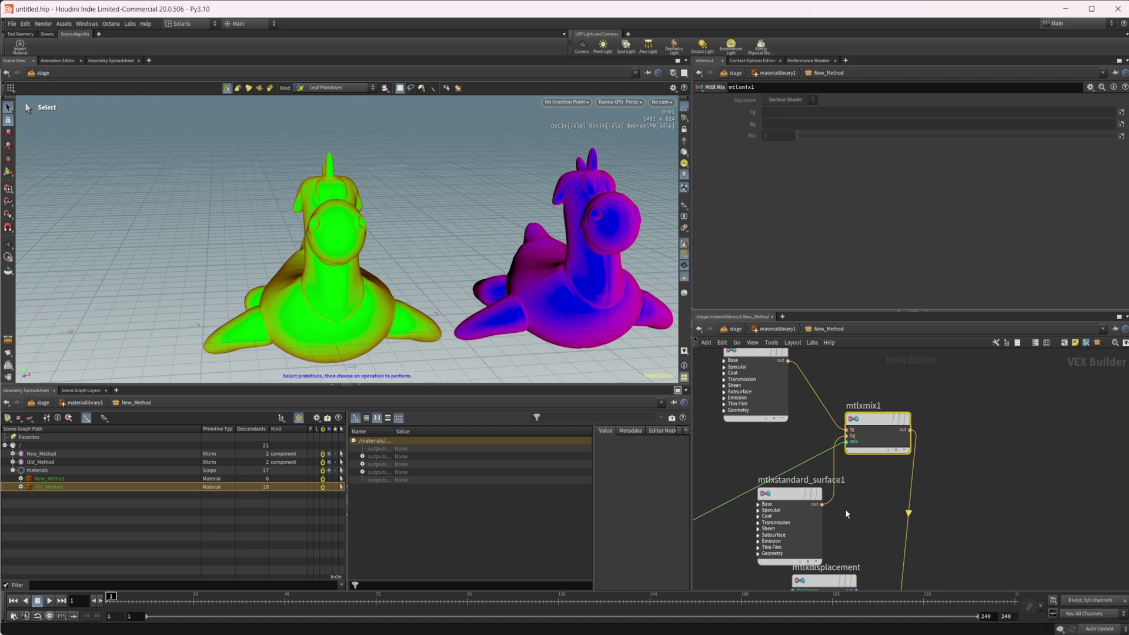
Add a MtlX Facing Ratio node in the empty network area above the Karma Camera Falloff node.
middle_drag(848, 523, 1003, 528)
middle_drag(734, 418, 777, 440)
key(Tab)
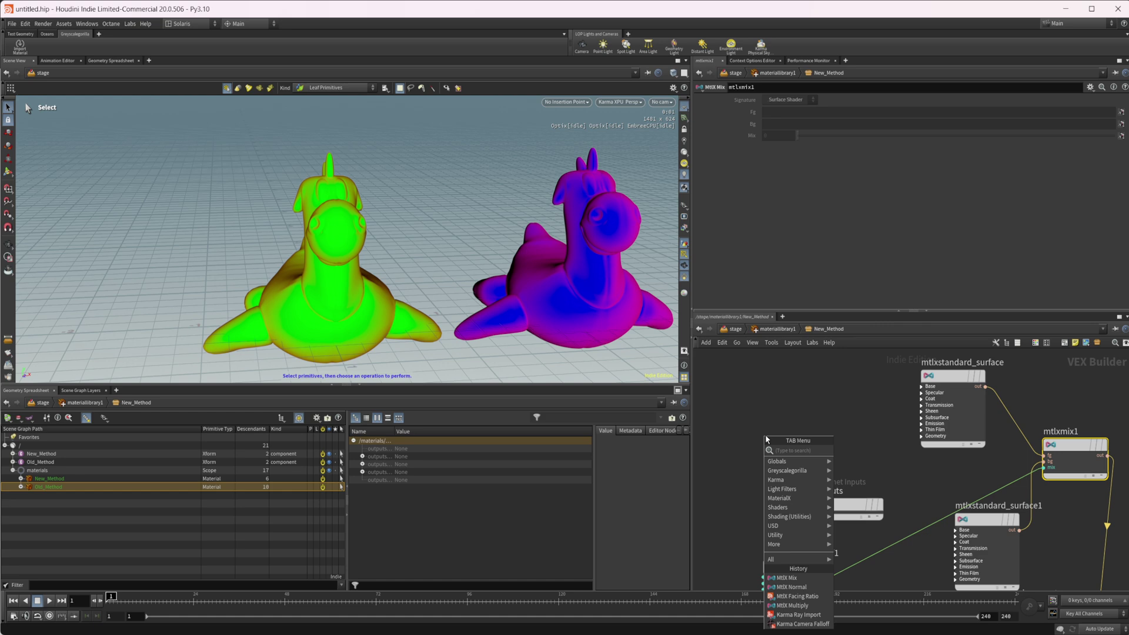
text(fac)
key(Return)
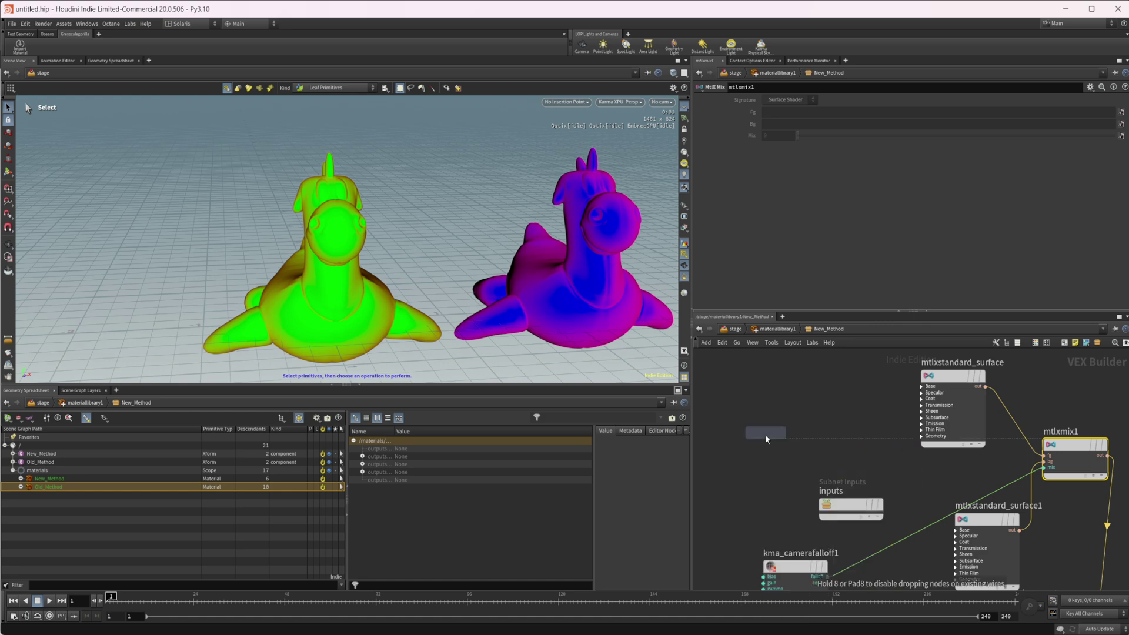
click(765, 436)
Examine the inputs and output of the MtlX Facing Ratio node and delete the node.
scroll(799, 438, up, 2)
scroll(756, 386, up, 1)
middle_drag(782, 387, 989, 361)
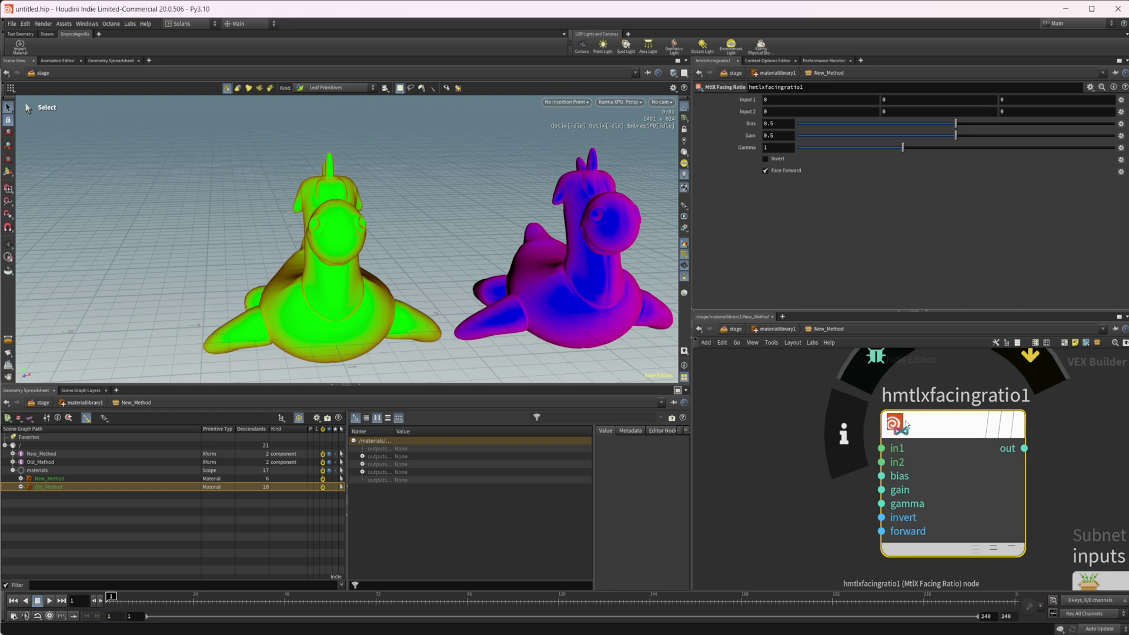
middle_drag(835, 584, 769, 575)
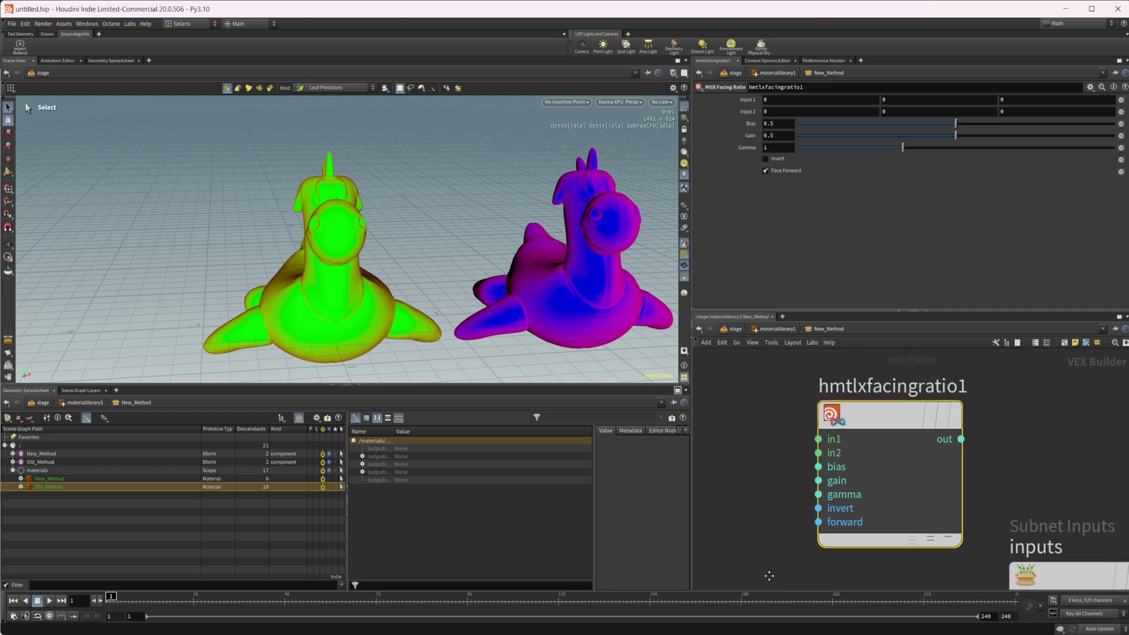
scroll(844, 522, down, 3)
middle_drag(939, 474, 889, 464)
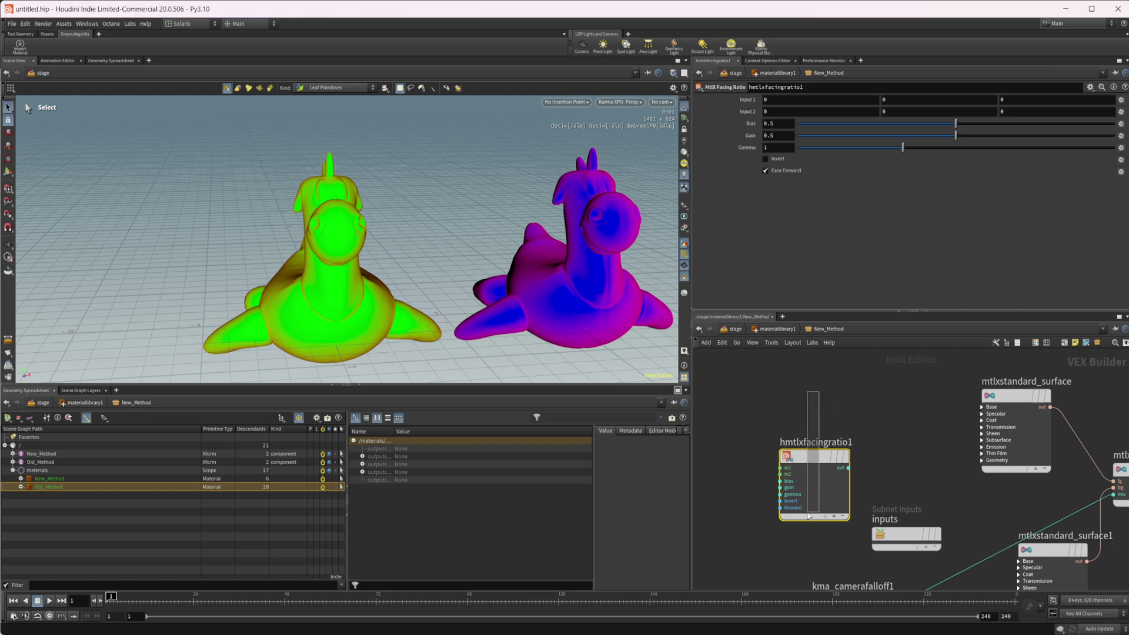
key(Delete)
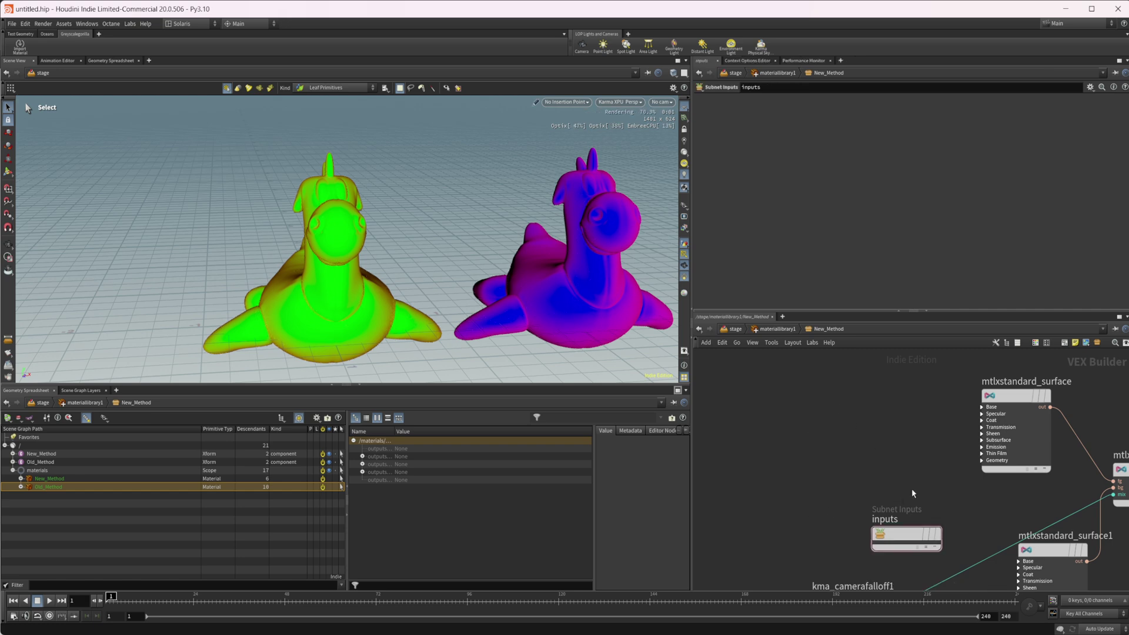
Move the Material_Outputs_and_AOVs node slightly farther away from the material_properties node.
middle_drag(911, 488, 831, 488)
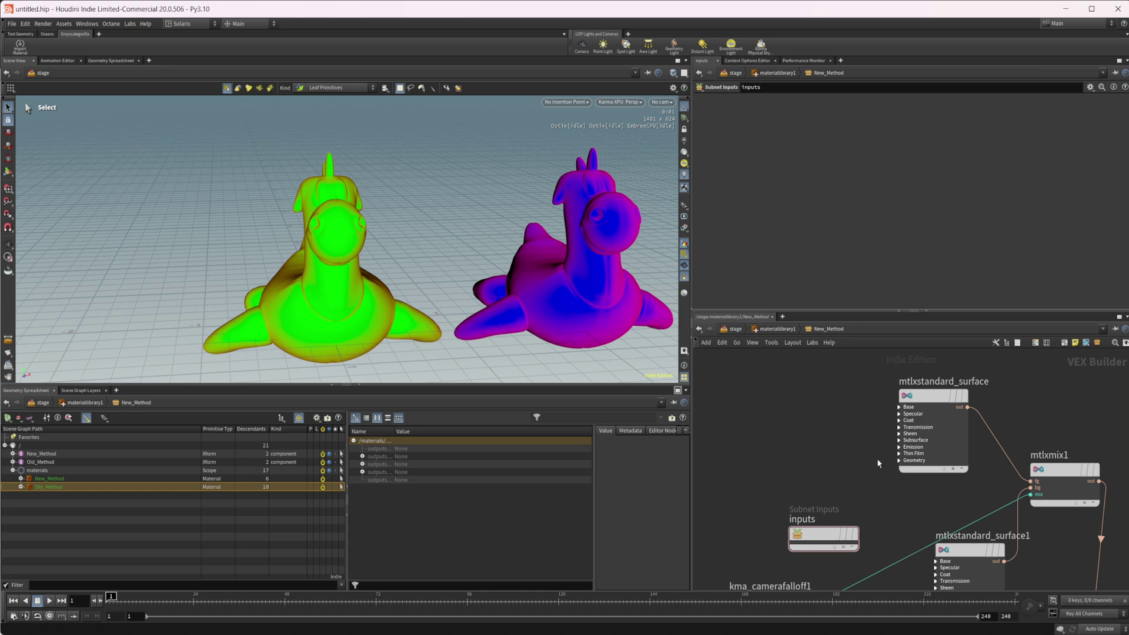
middle_drag(911, 485, 838, 458)
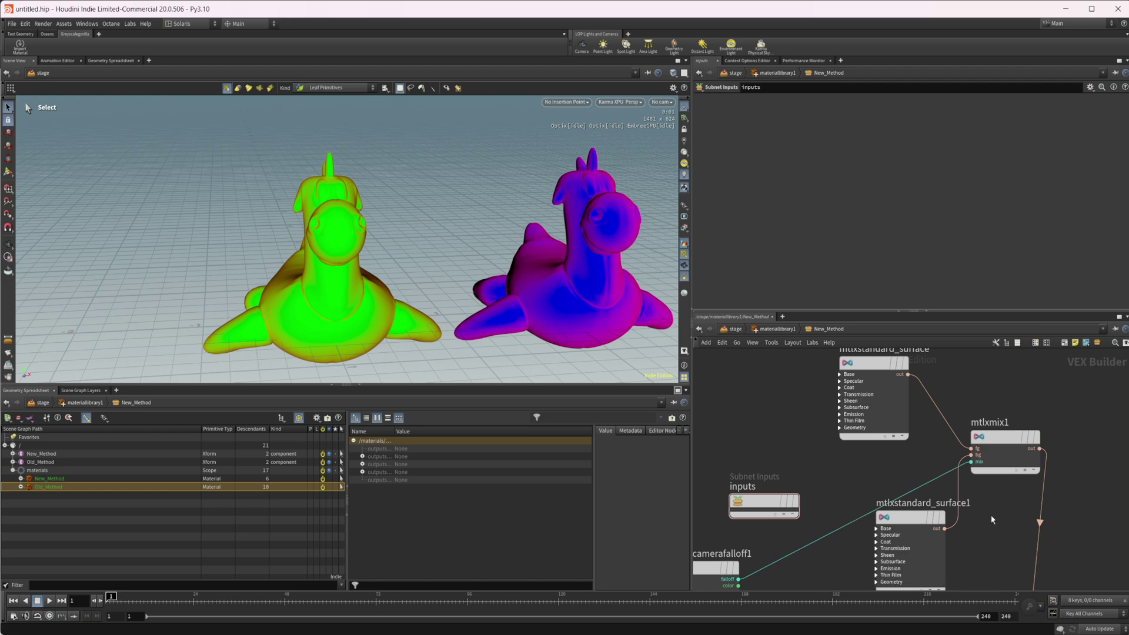
scroll(990, 514, down, 3)
middle_drag(990, 514, 853, 459)
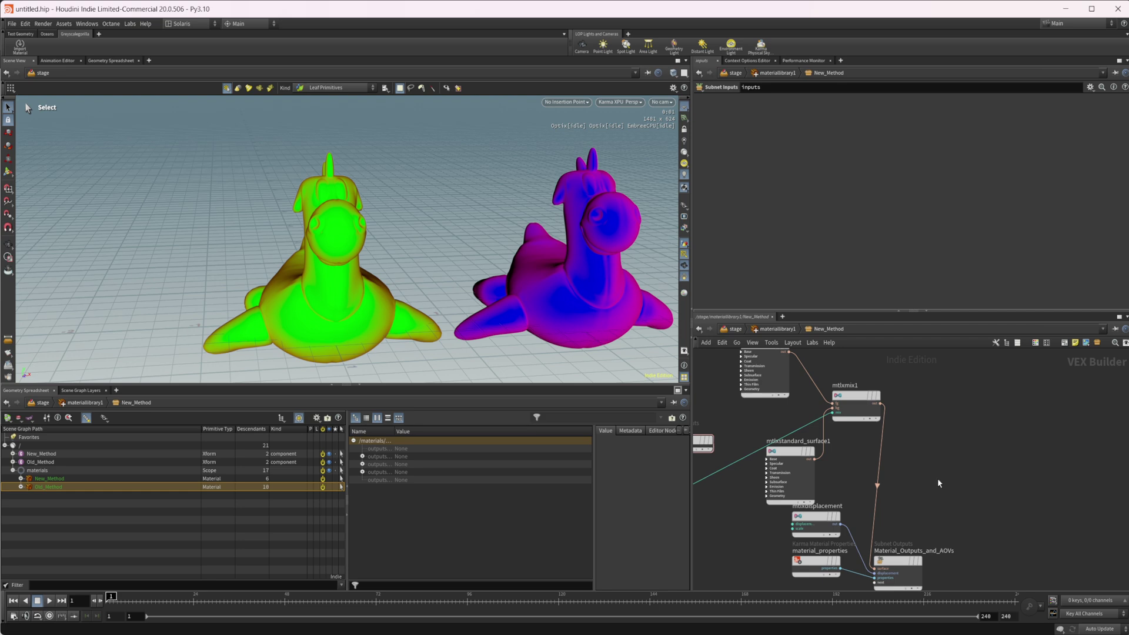
drag(897, 561, 922, 562)
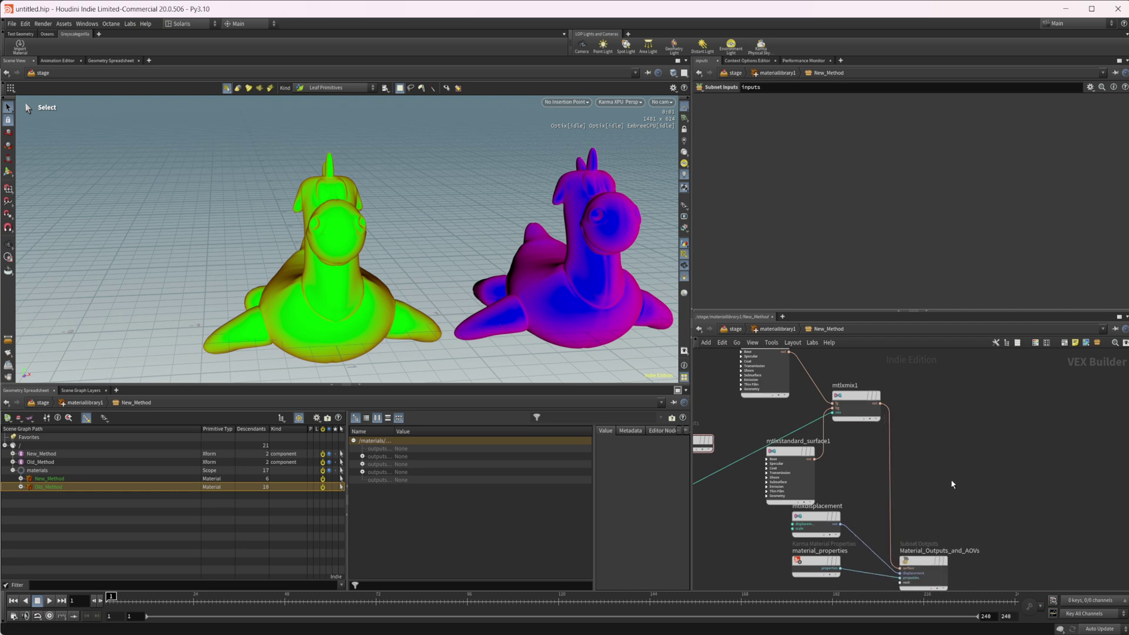